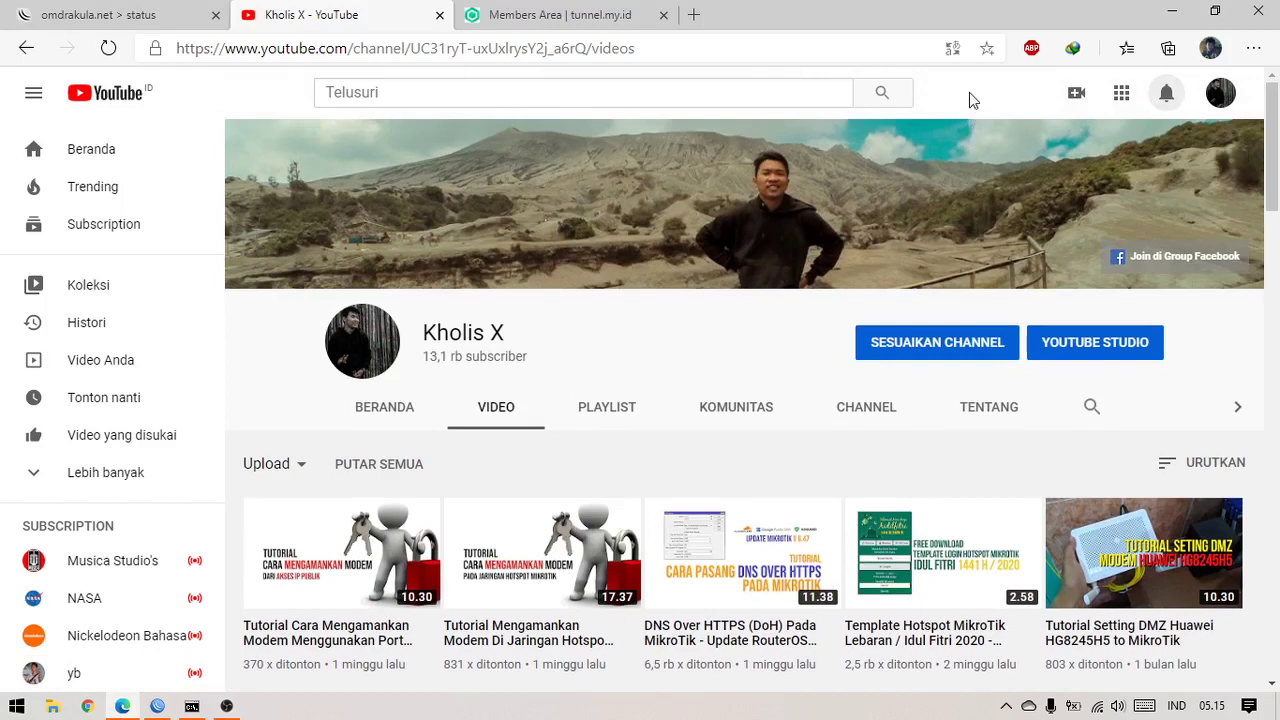
Look over the tunnel.my.id login tab and the YouTube channel tab in the browser
left_click(598, 24)
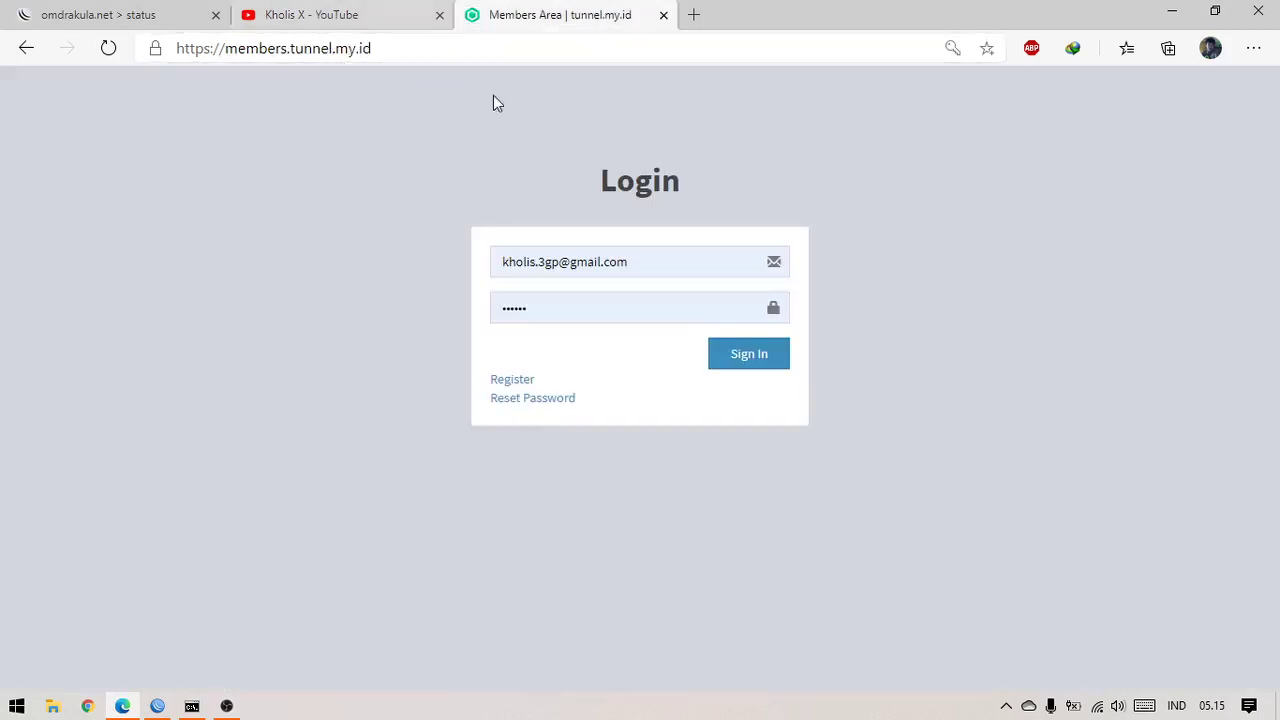
left_click(366, 18)
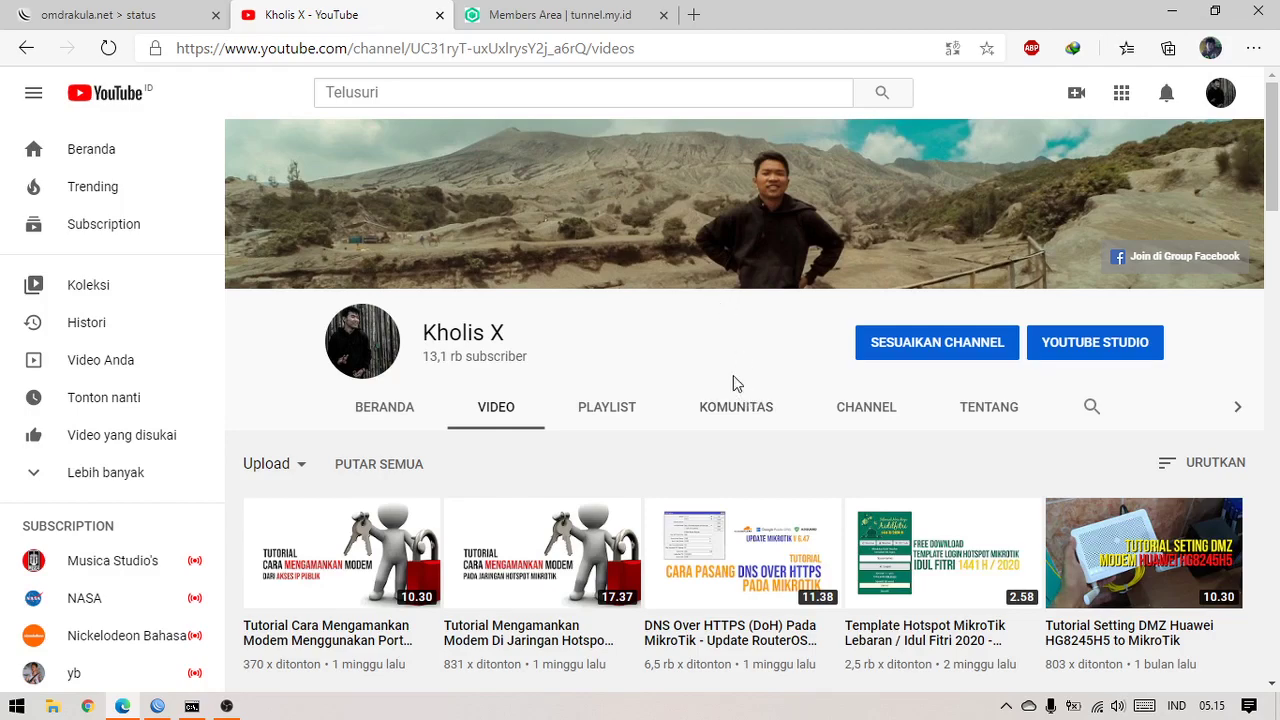
scroll(700, 330, "down", 5)
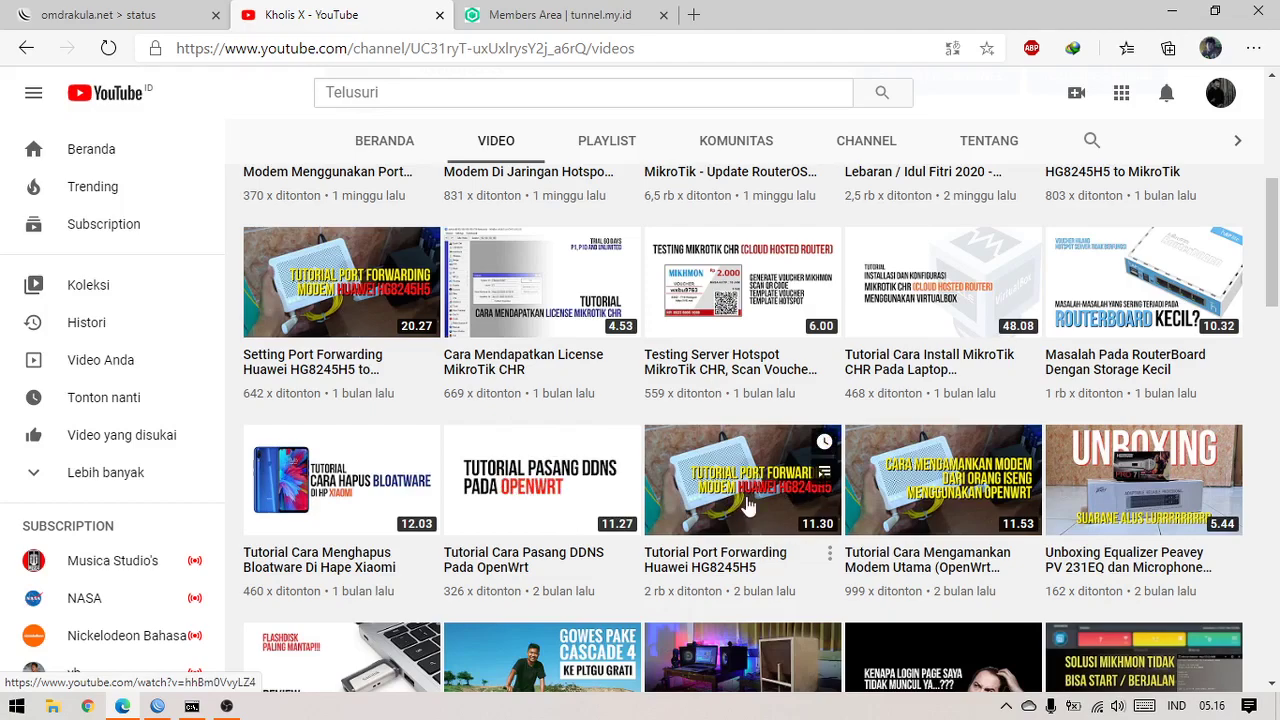
scroll(748, 511, "up", 4)
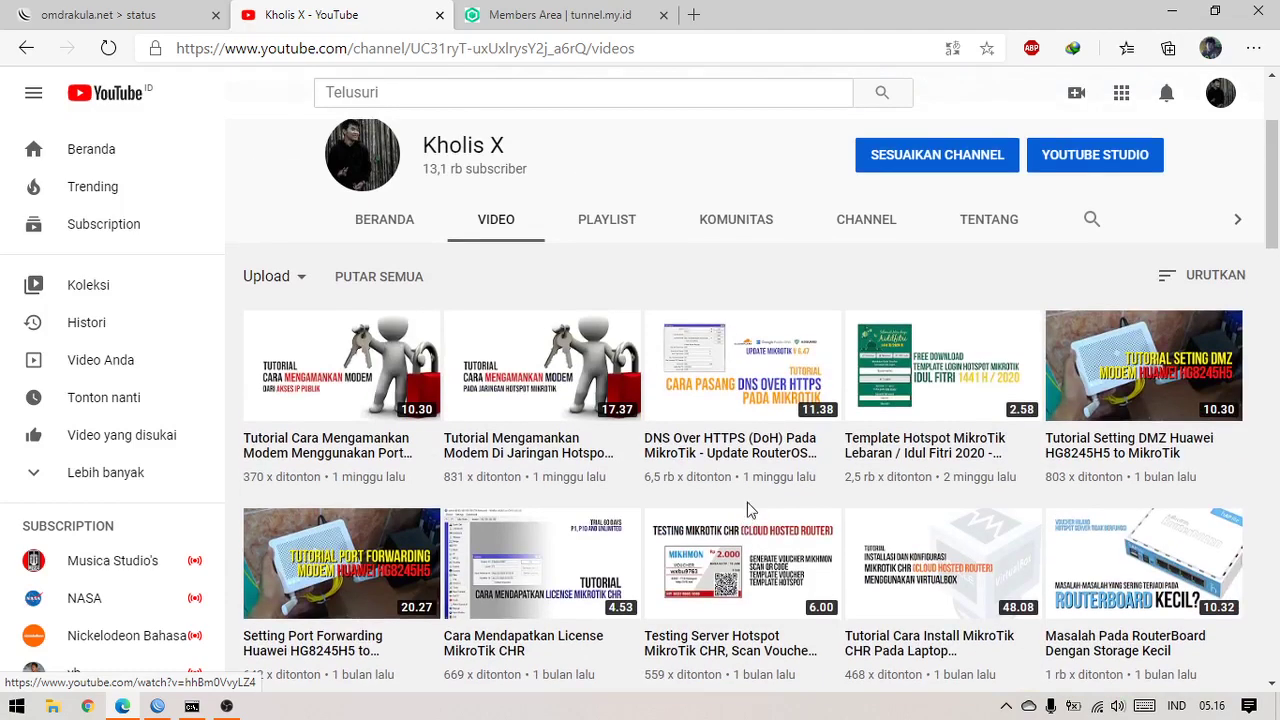
scroll(748, 511, "down", 2)
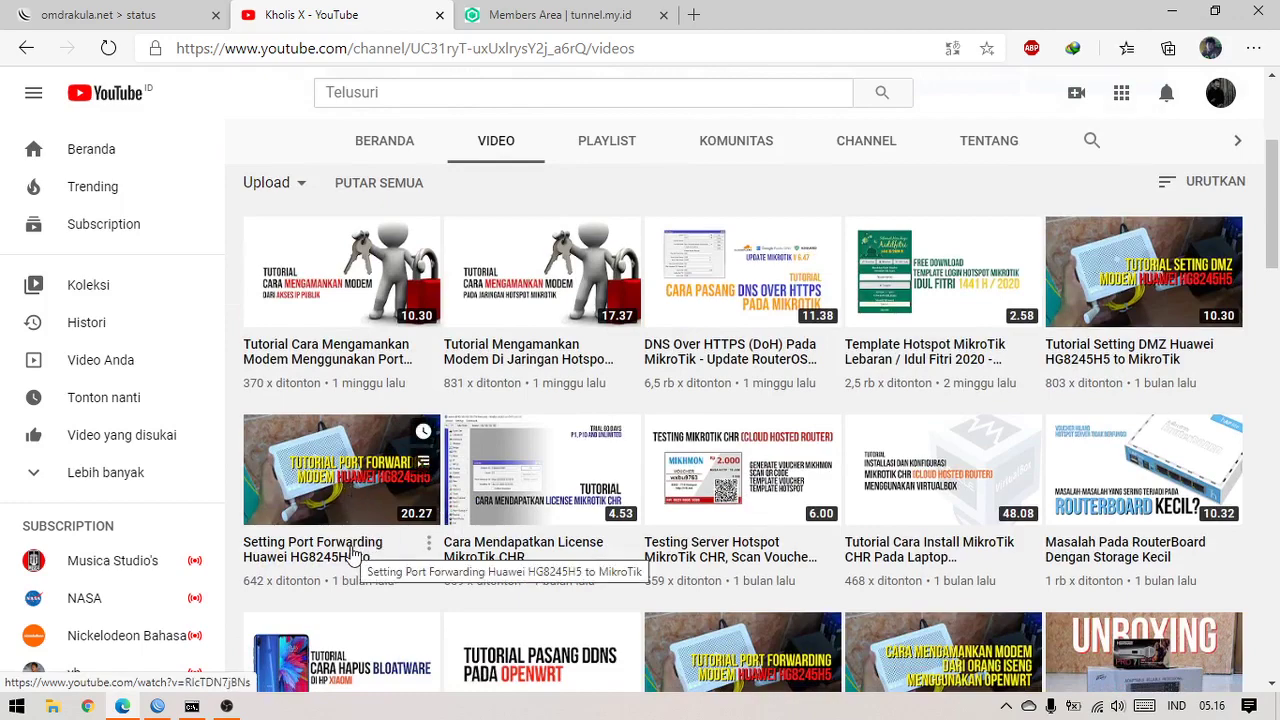
scroll(480, 420, "up", 4)
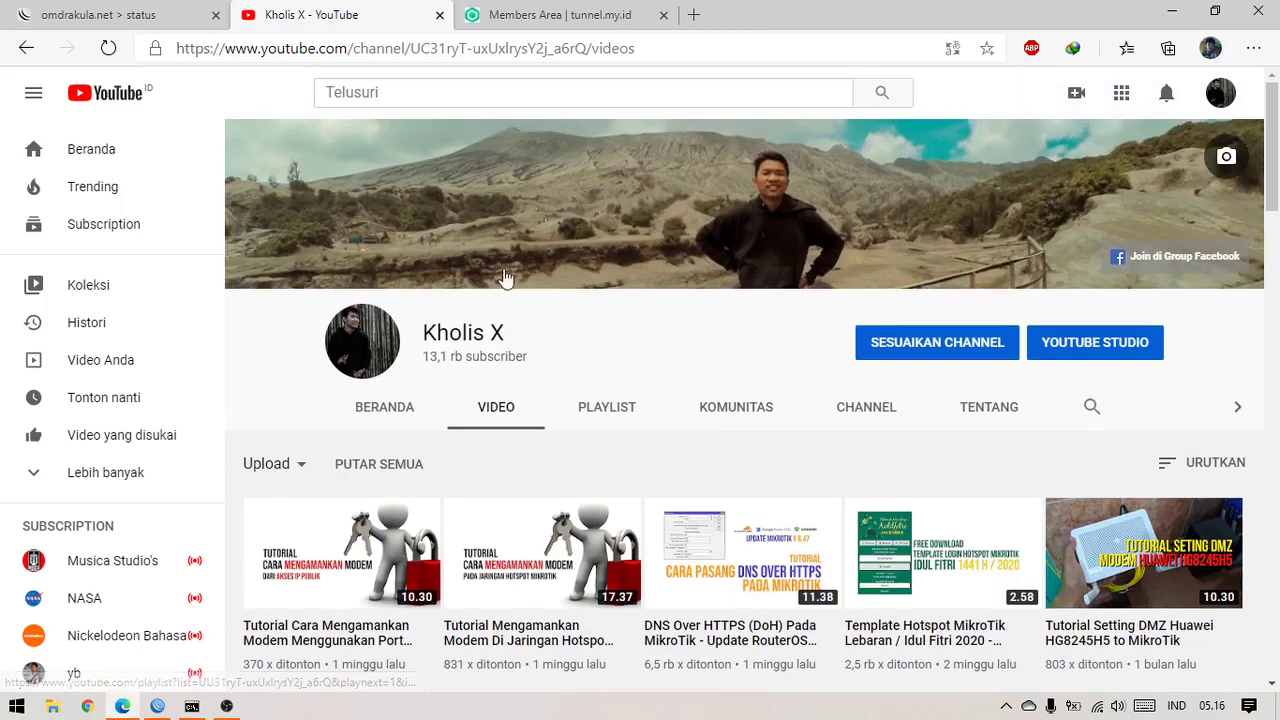
scroll(535, 381, "down", 3)
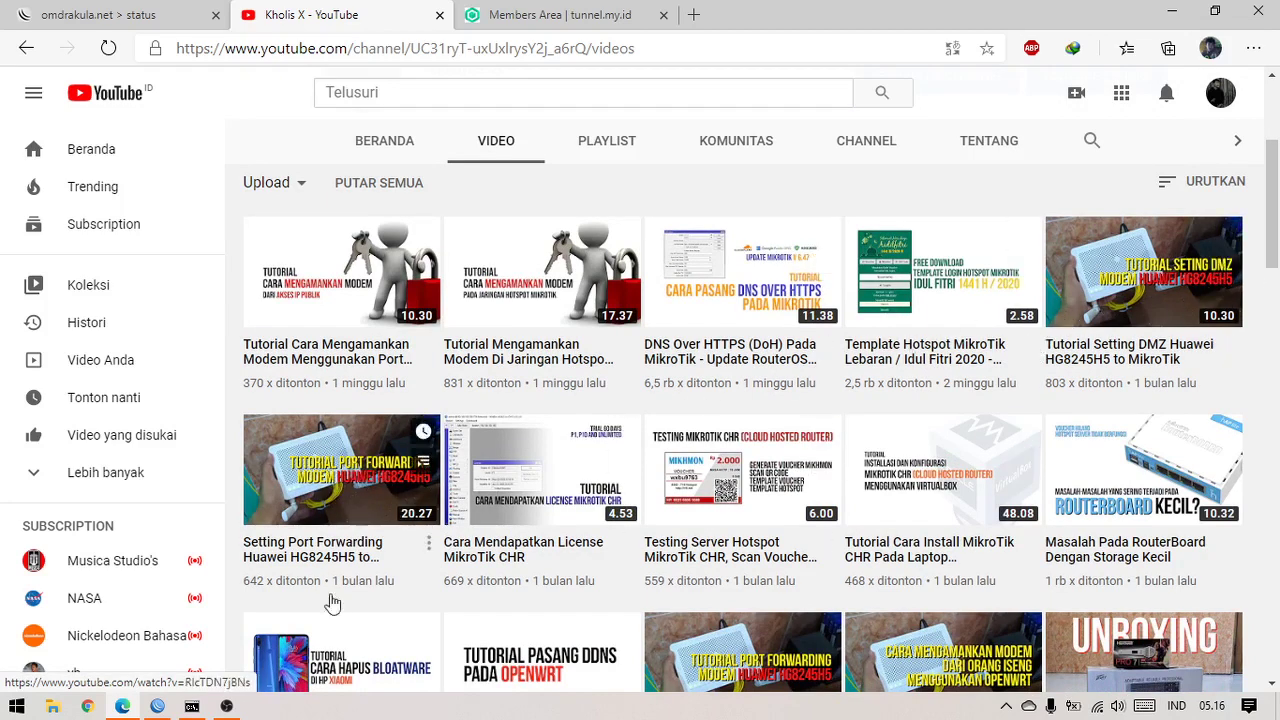
scroll(400, 500, "up", 3)
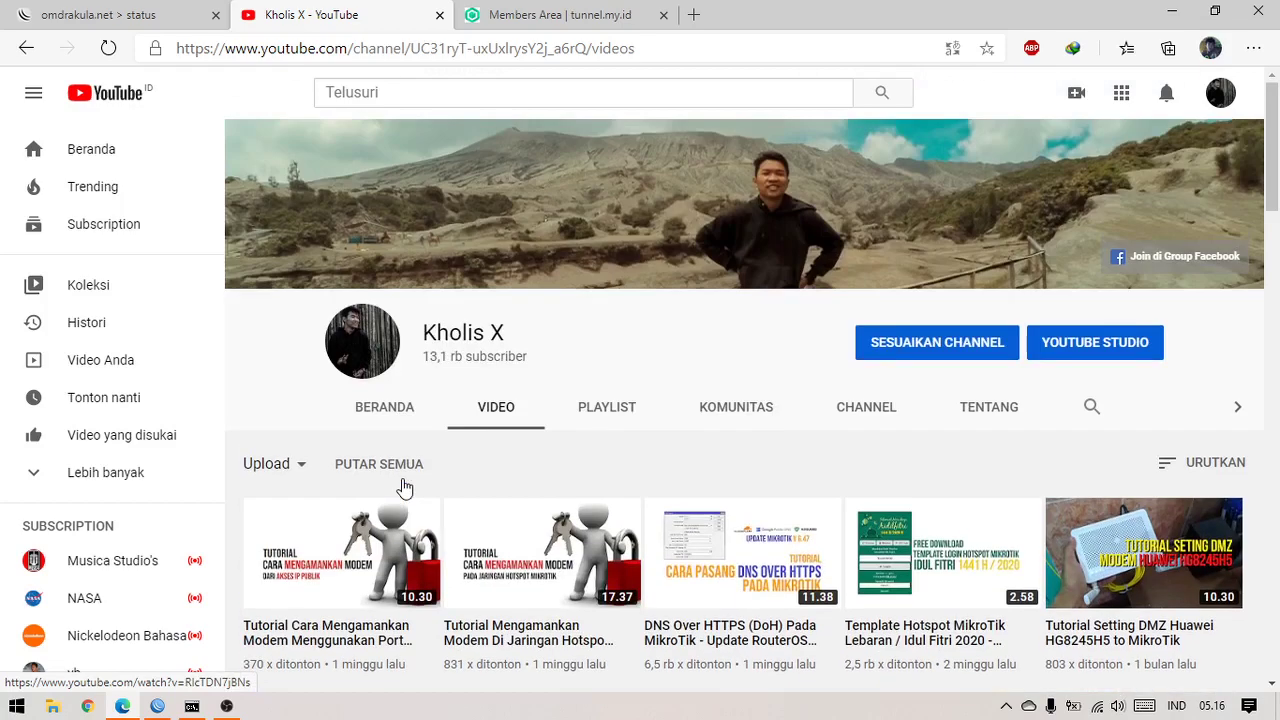
Bring up WinBox's IP > Cloud DDNS settings and apply them
left_click(157, 706)
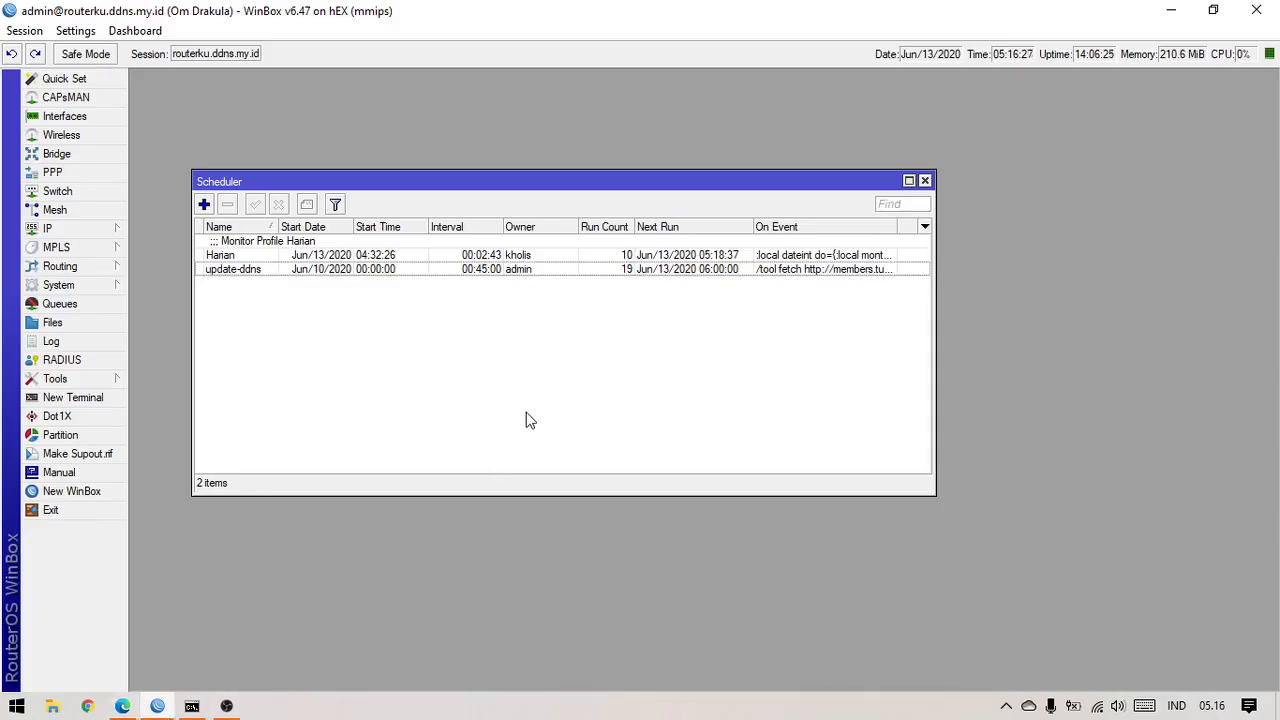
left_click(60, 228)
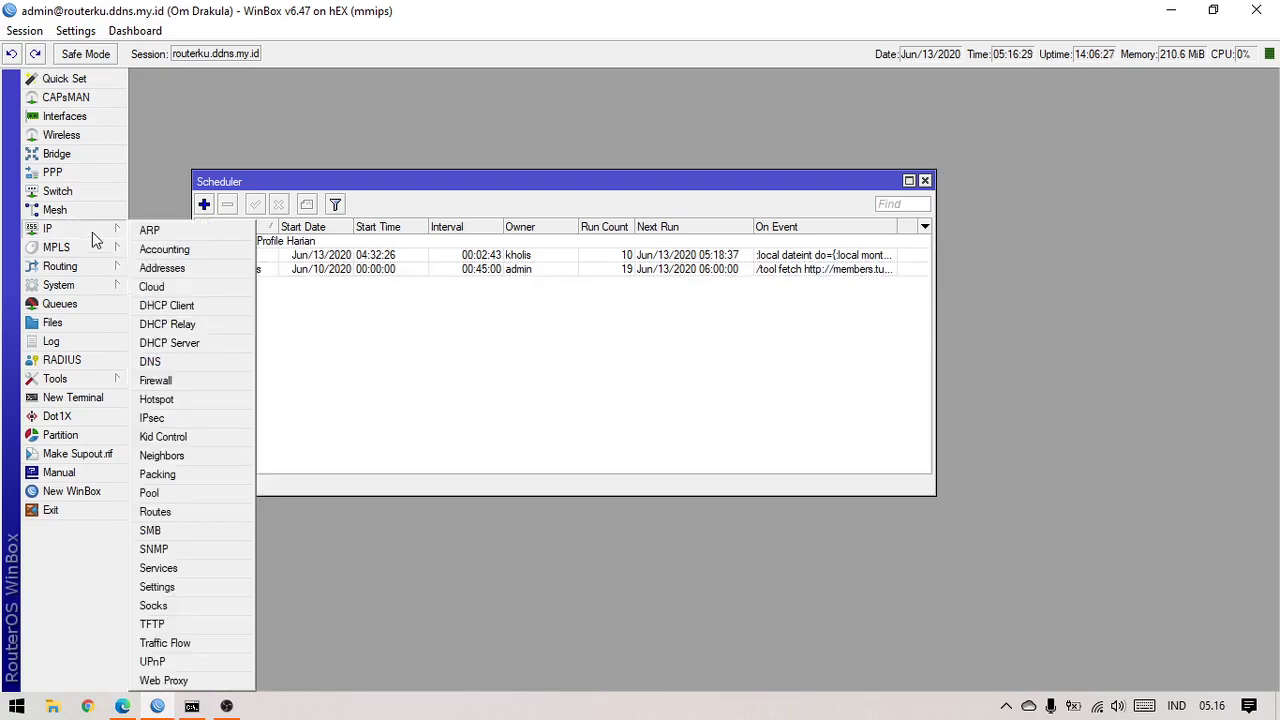
left_click(152, 287)
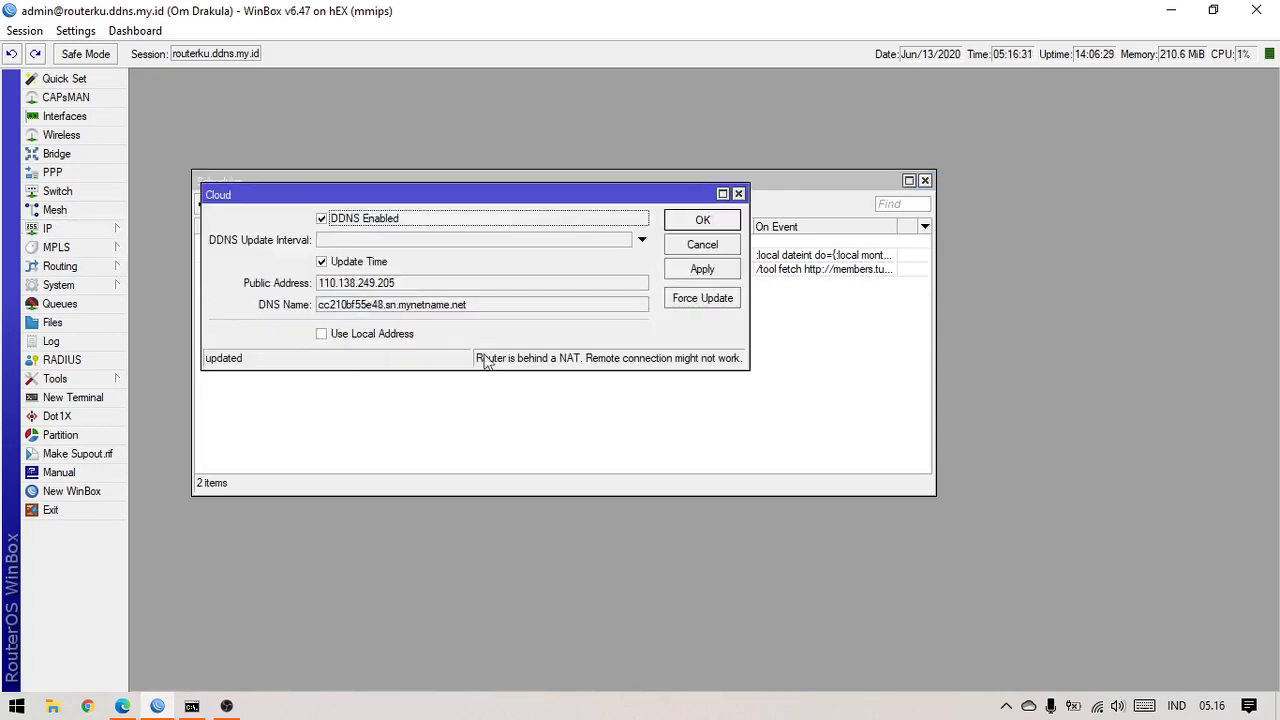
left_click_drag(418, 199, 366, 97)
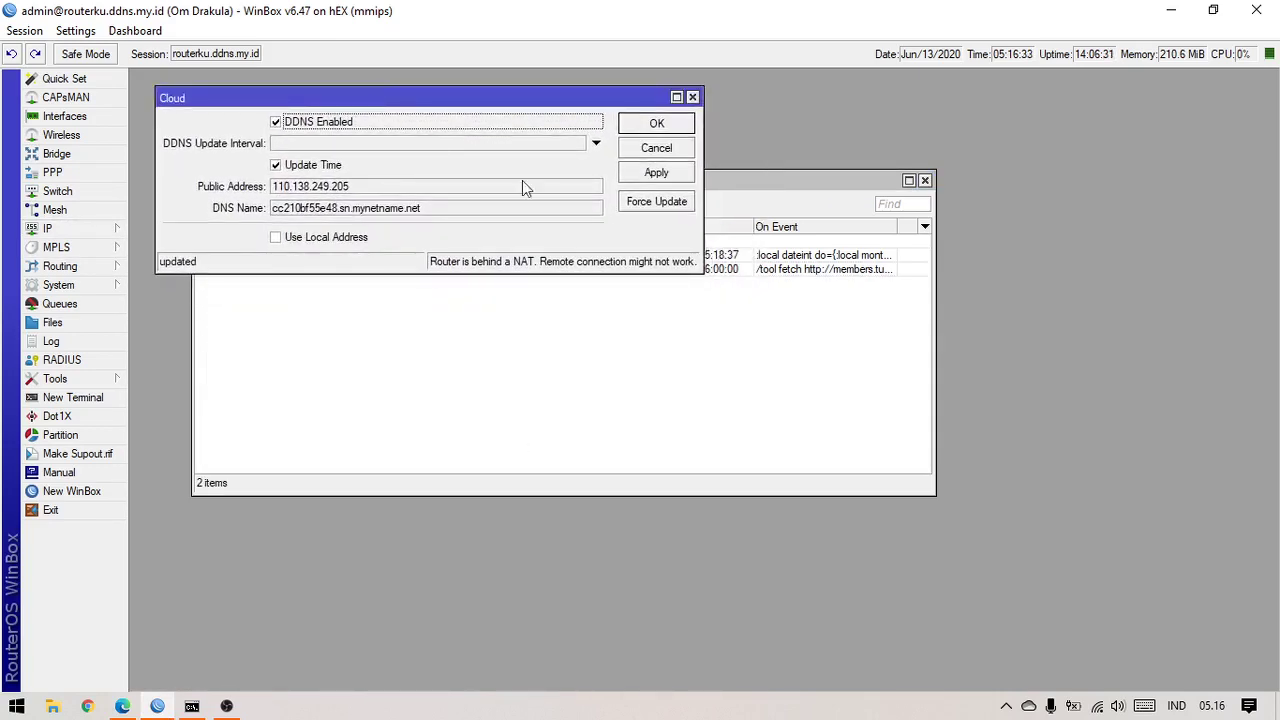
left_click(643, 186)
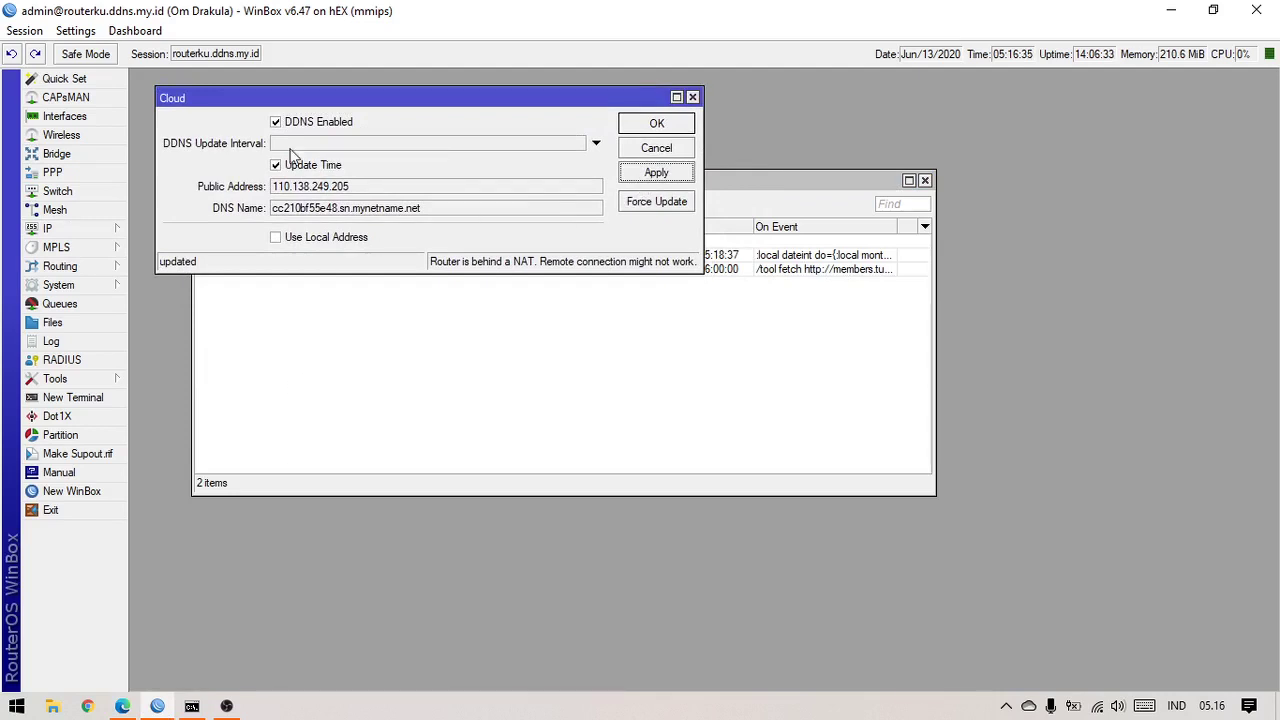
left_click(80, 229)
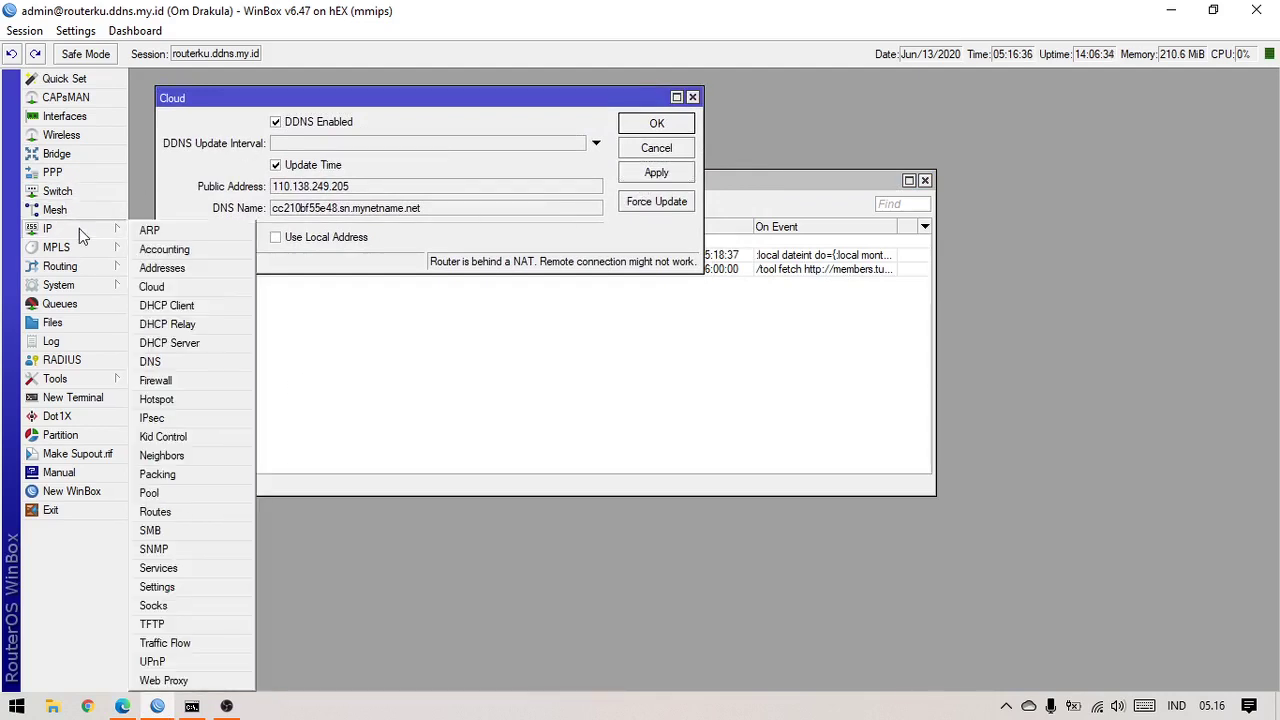
left_click(178, 290)
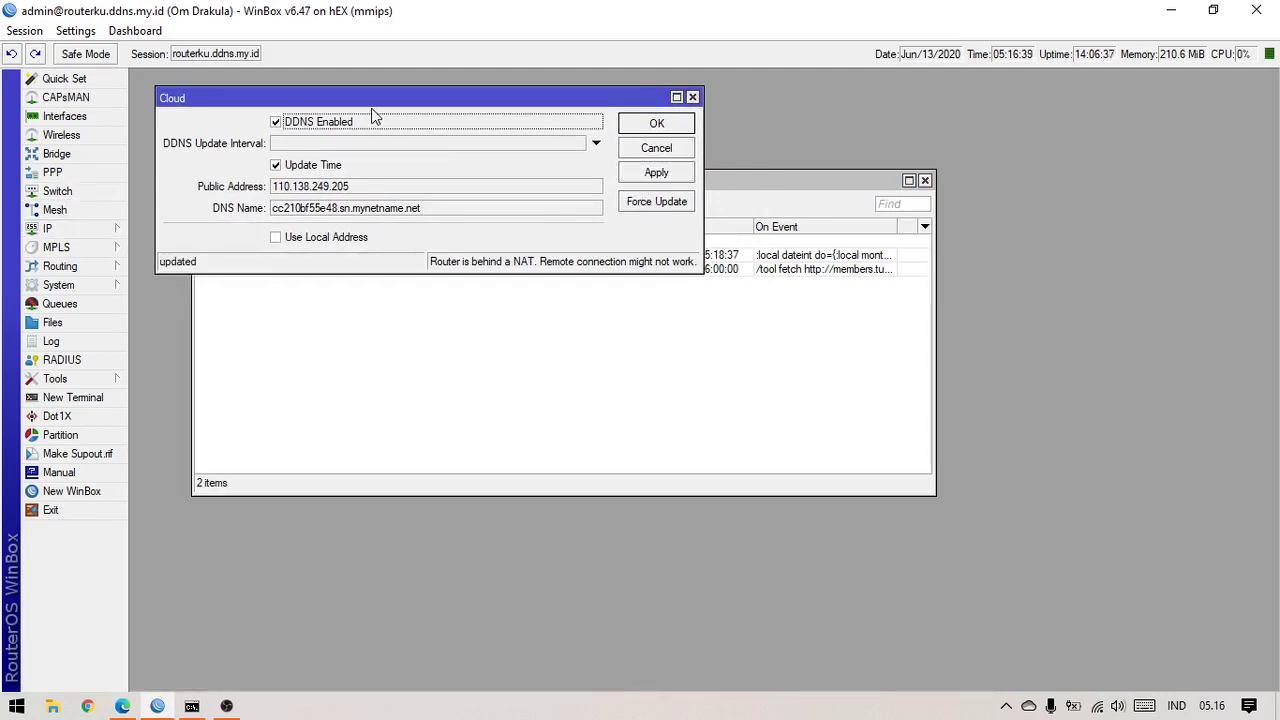
Close the Scheduler list so only the Cloud settings window remains in view
left_click(227, 706)
left_click(158, 706)
left_click_drag(425, 98, 408, 94)
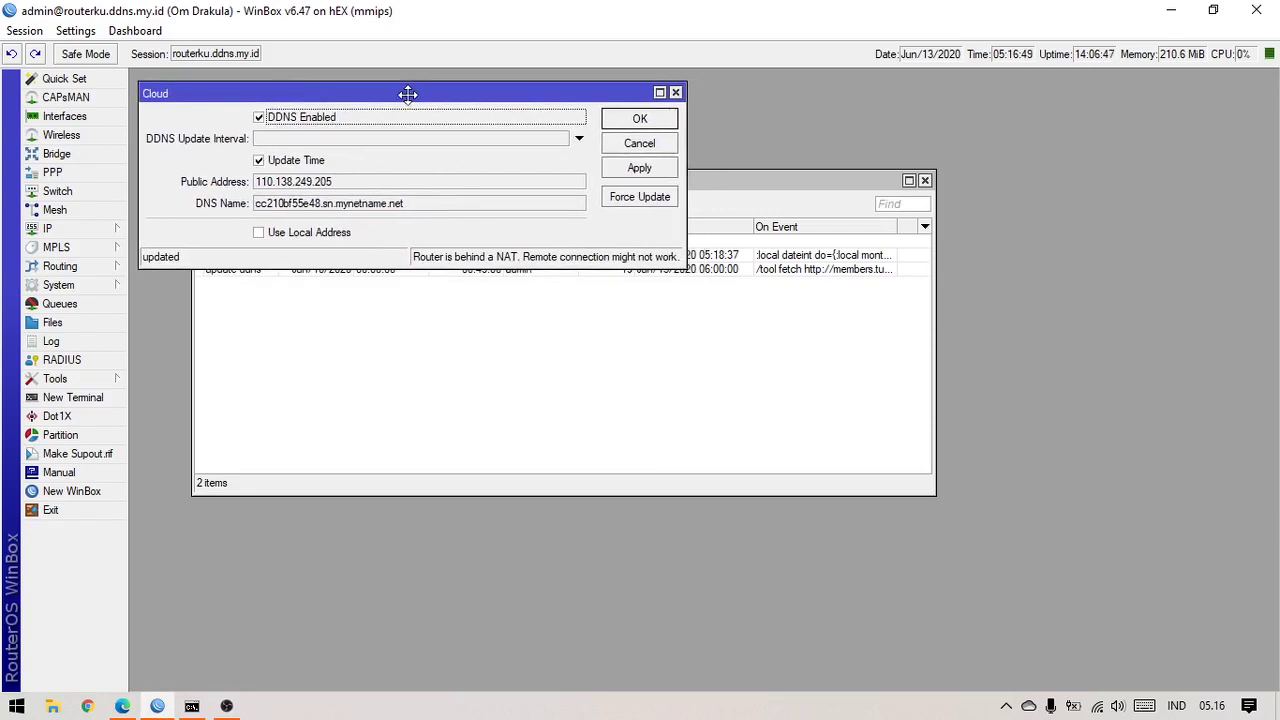
left_click(496, 376)
left_click_drag(628, 186, 624, 297)
left_click(924, 295)
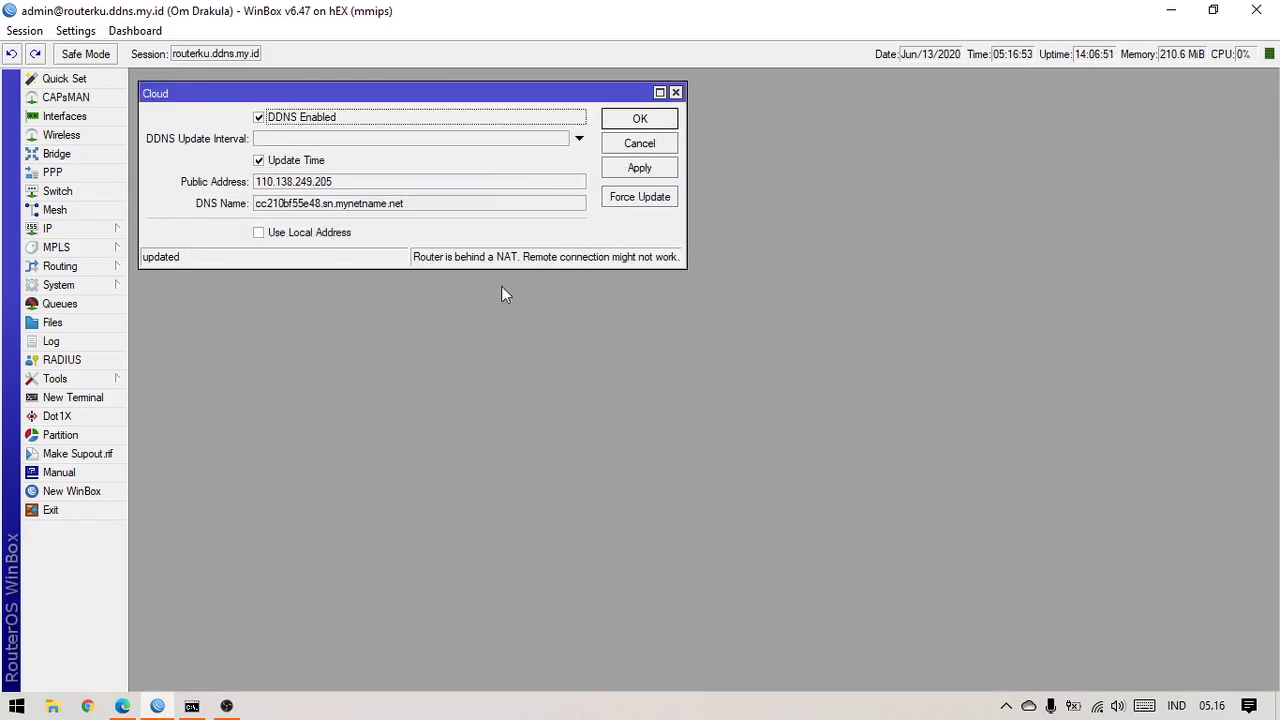
Select and copy the DNS name cc210bf55e48.sn.mynetname.net
double_click(345, 207)
double_click(353, 206)
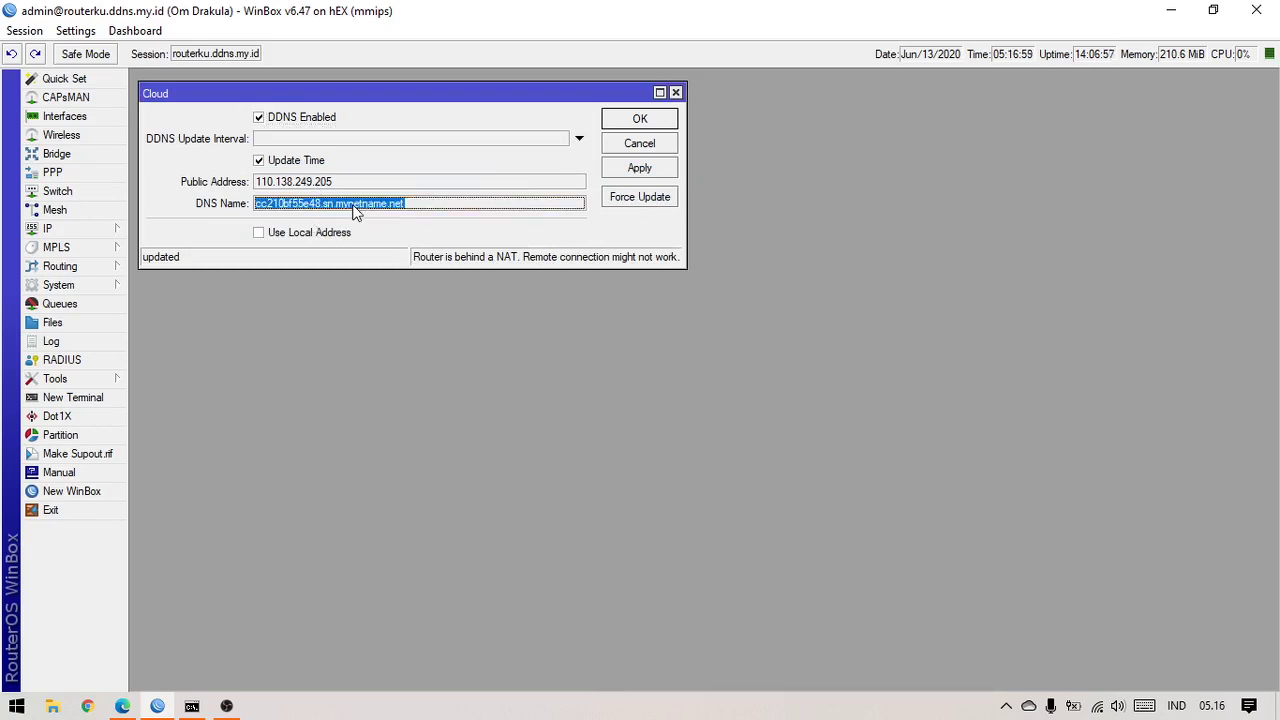
left_click(283, 205)
double_click(293, 205)
left_click(341, 209)
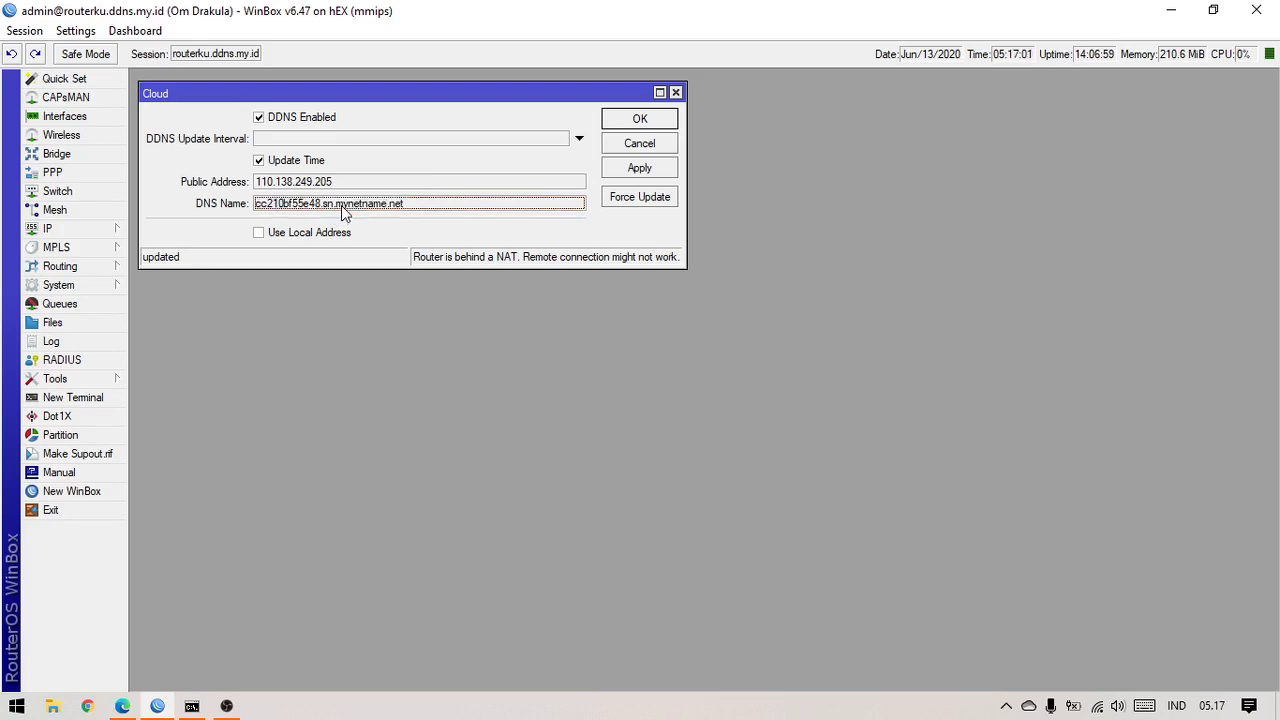
double_click(341, 209)
left_click(281, 209)
left_click_drag(258, 218, 325, 218)
double_click(341, 213)
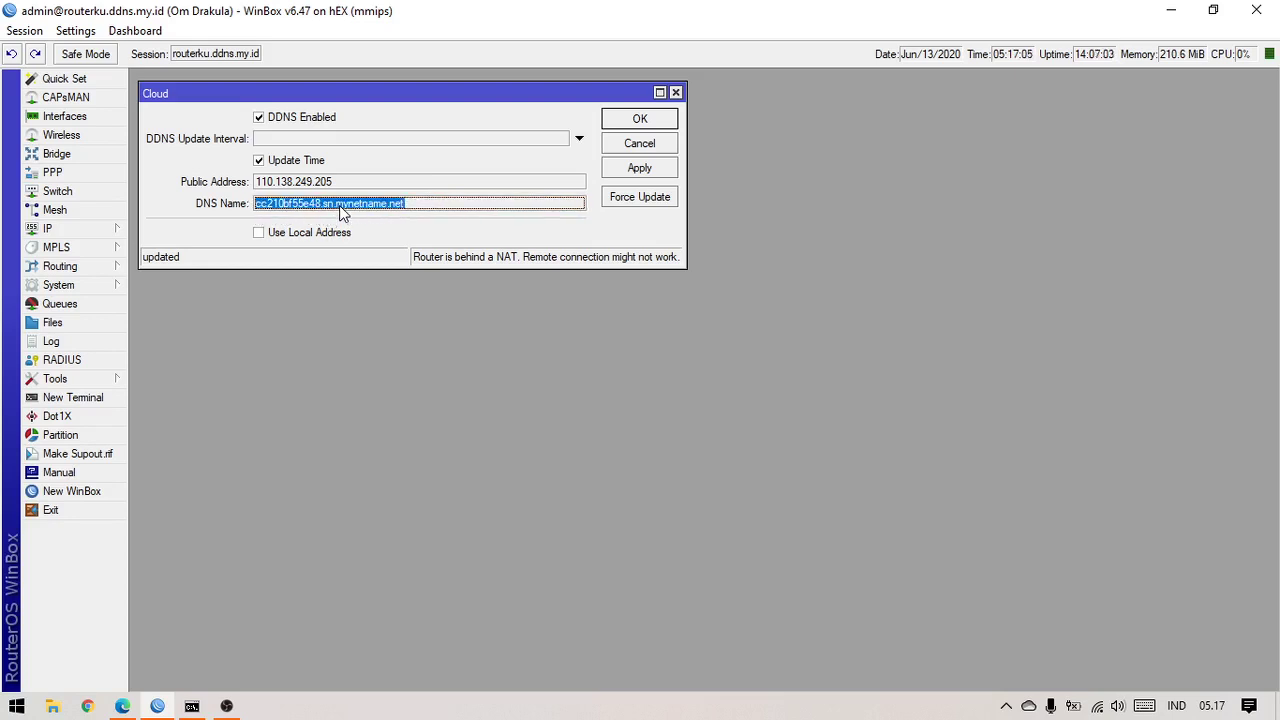
left_click(320, 209)
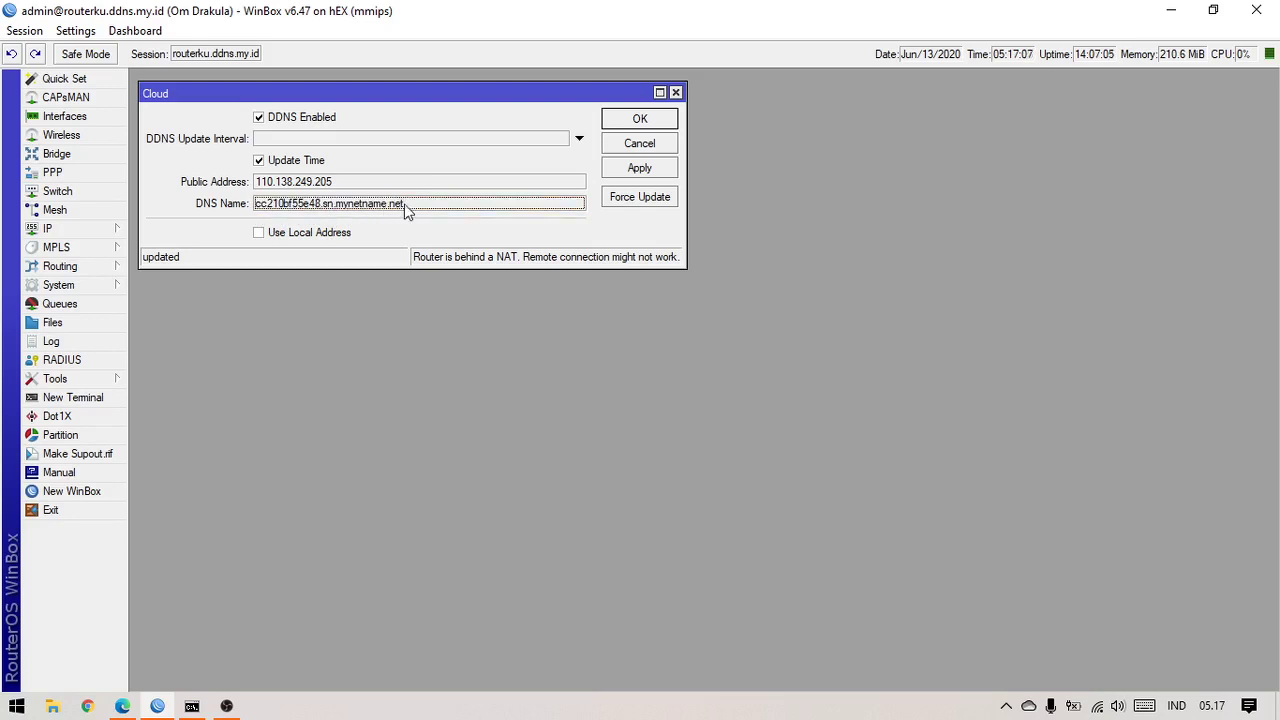
left_click_drag(414, 207, 334, 211)
double_click(343, 211)
right_click(380, 224)
left_click(389, 218)
left_click(122, 706)
Load cc210bf55e48.sn.mynetname.net in a new browser tab to reach the RouterOS login page
left_click(691, 18)
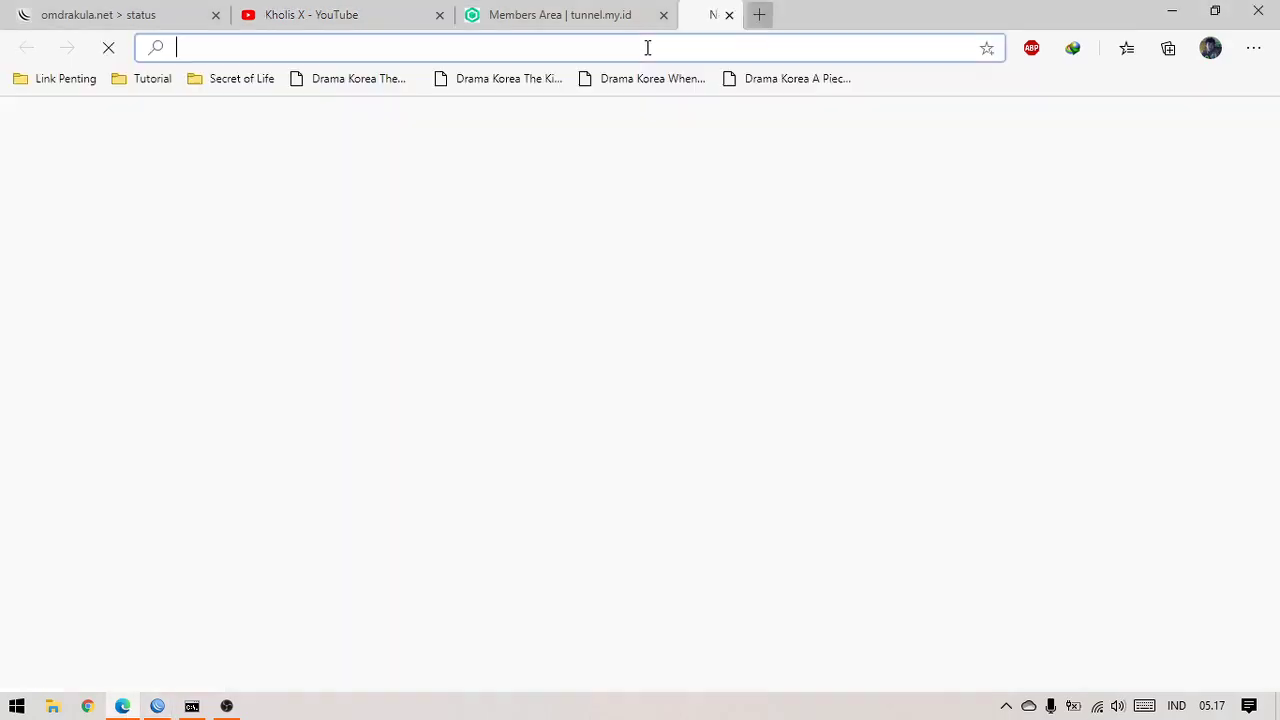
right_click(646, 47)
left_click(697, 234)
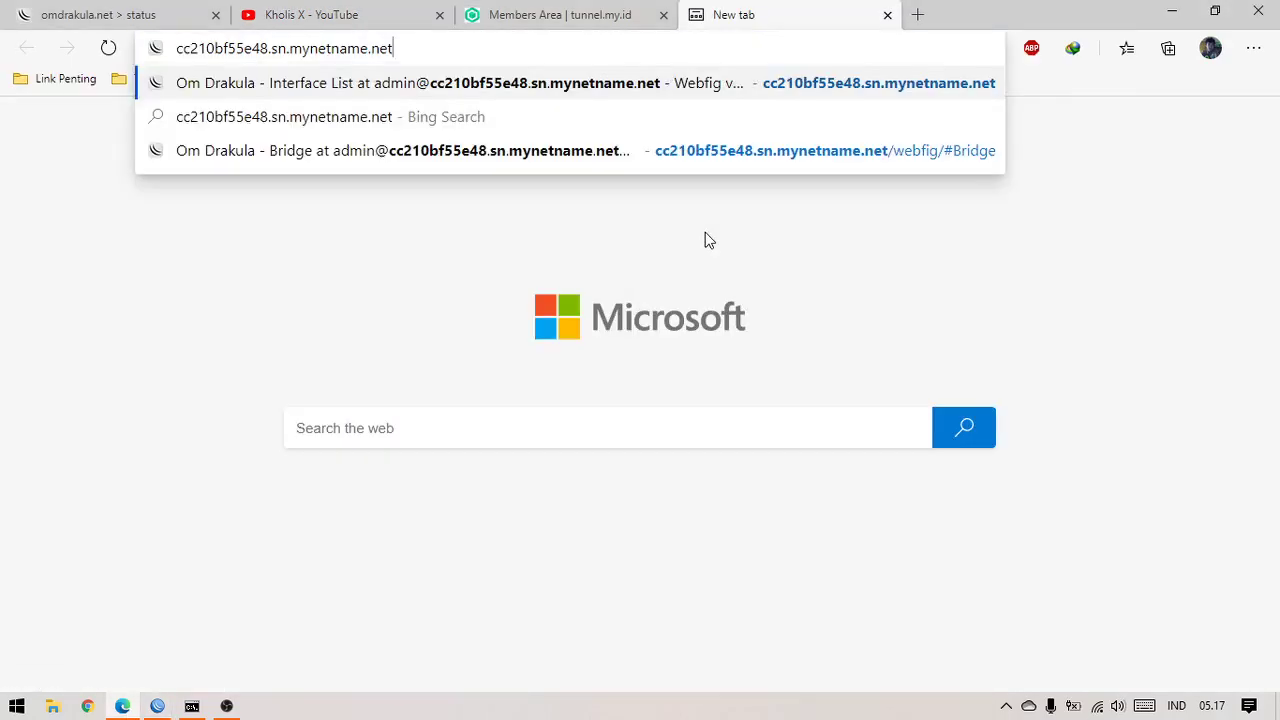
key("Return")
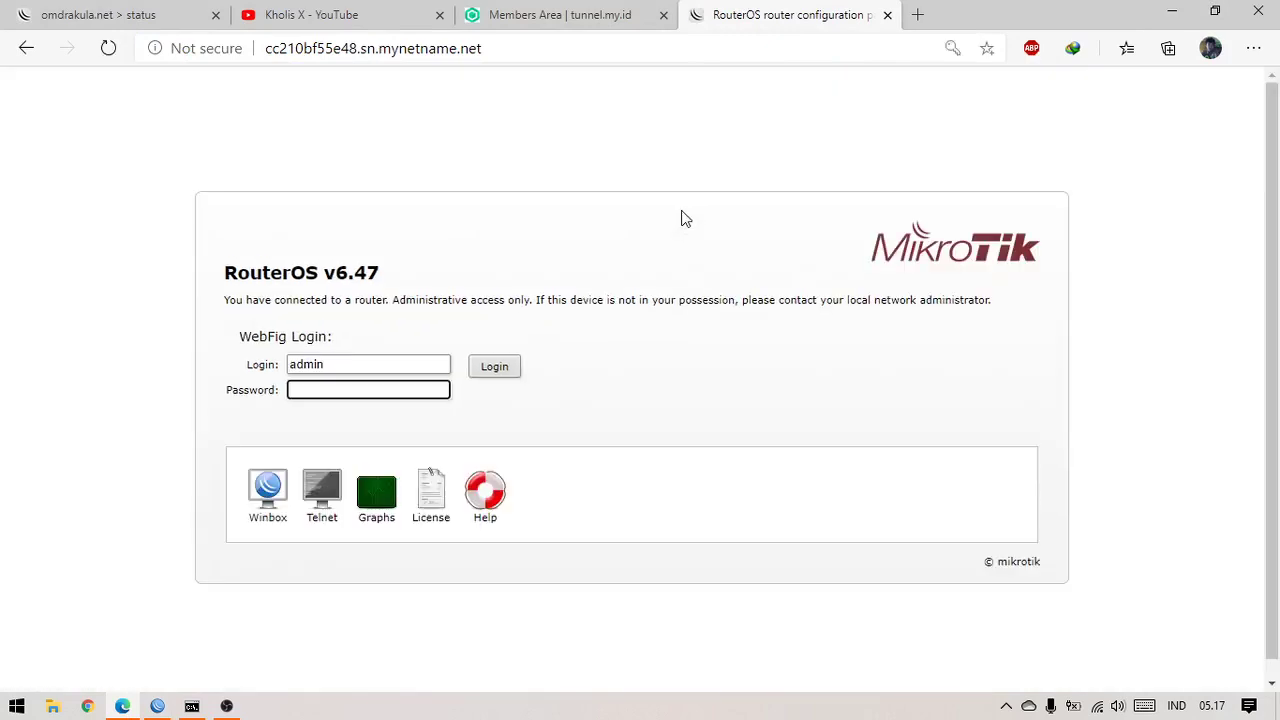
Log in to WebFig with the saved router password, then log out again
left_click(400, 391)
left_click(418, 427)
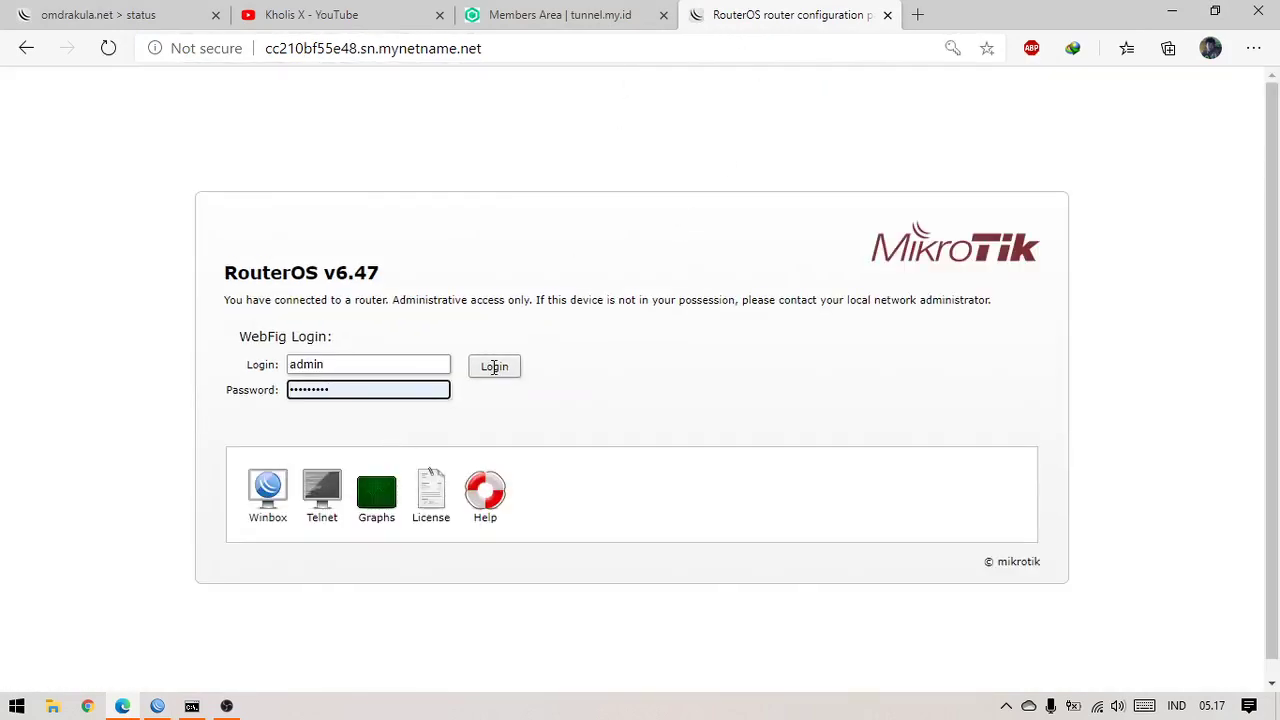
left_click(506, 367)
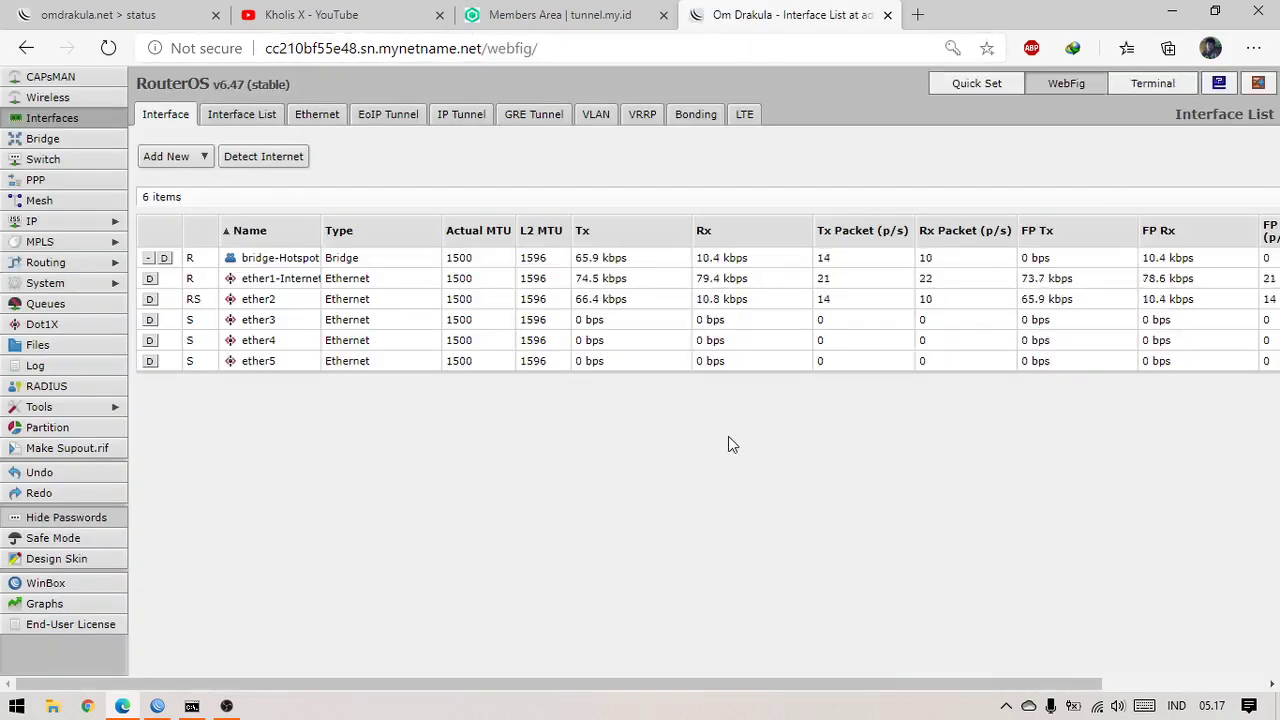
left_click(1259, 86)
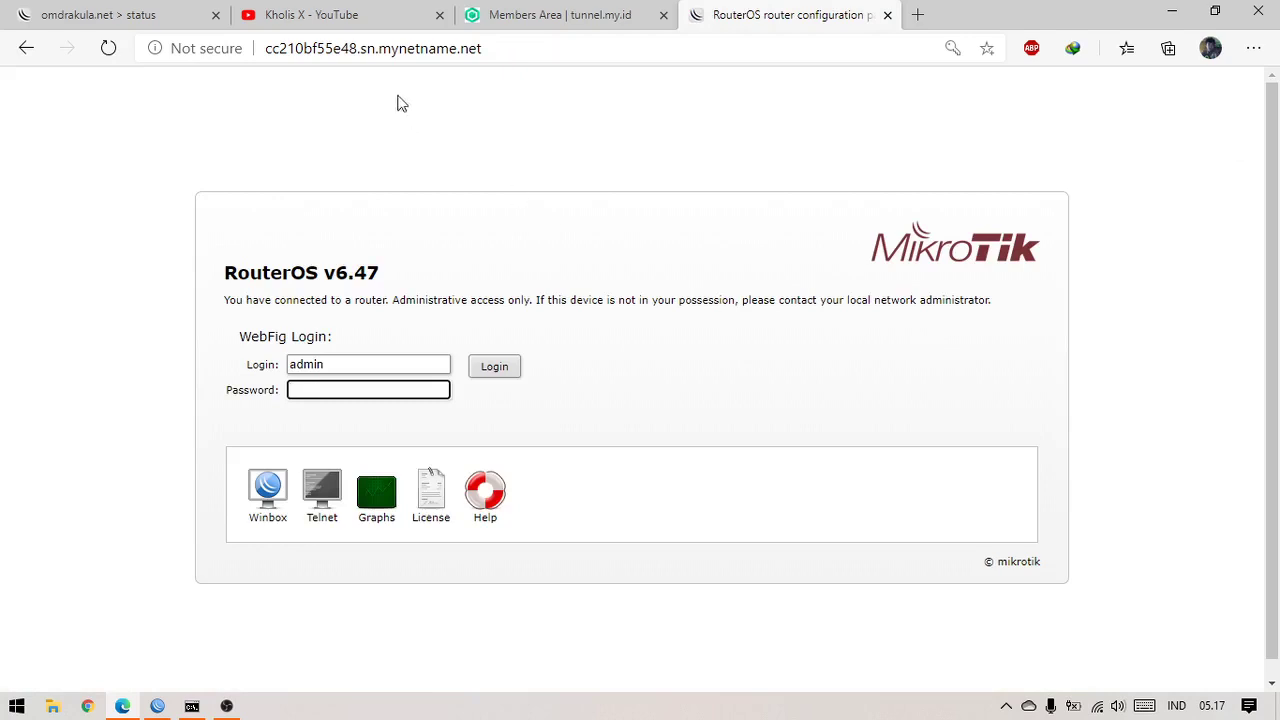
Glance at the YouTube tab, then return to the WebFig login page and WinBox
left_click(384, 15)
scroll(1014, 537, "down", 3)
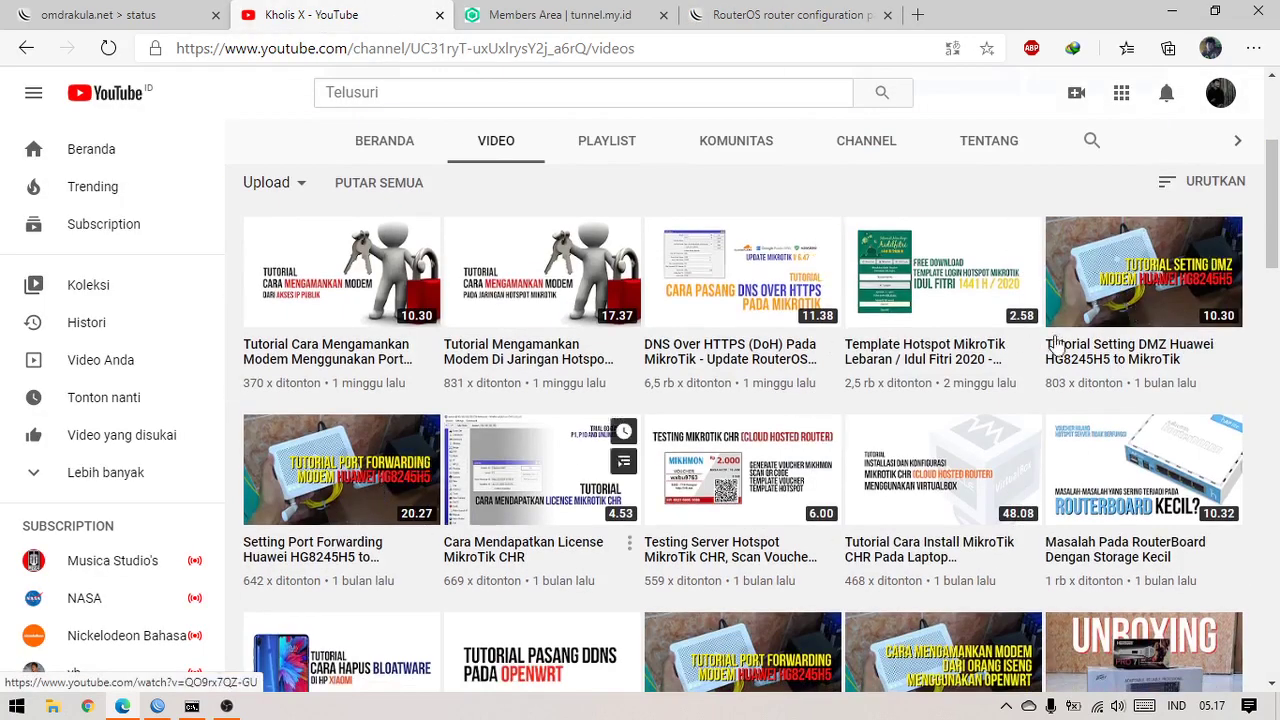
scroll(829, 534, "up", 3)
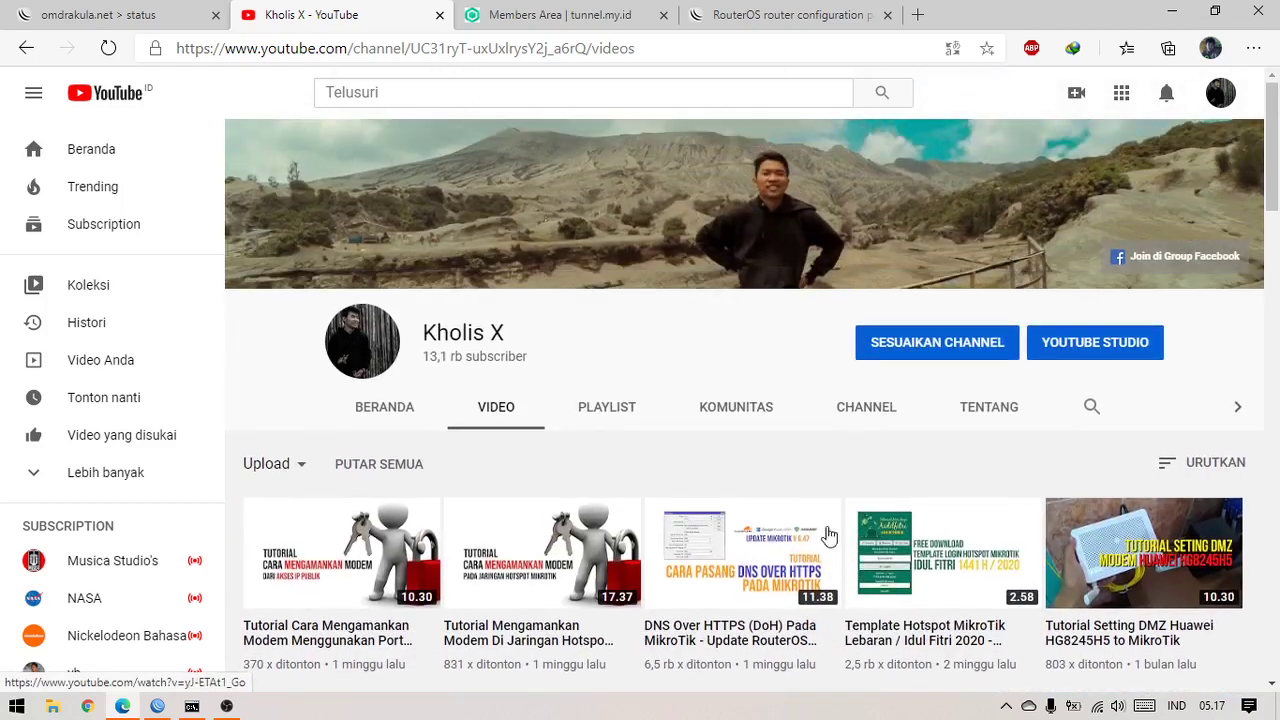
left_click(784, 16)
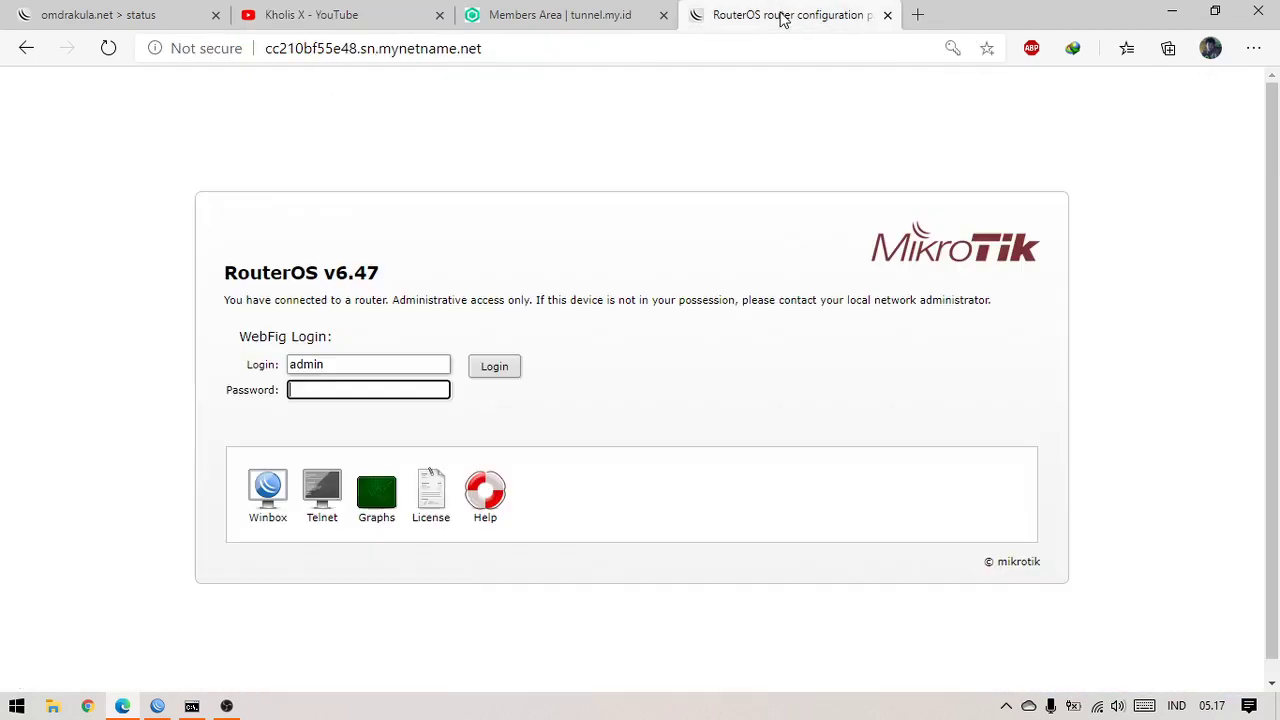
left_click(158, 708)
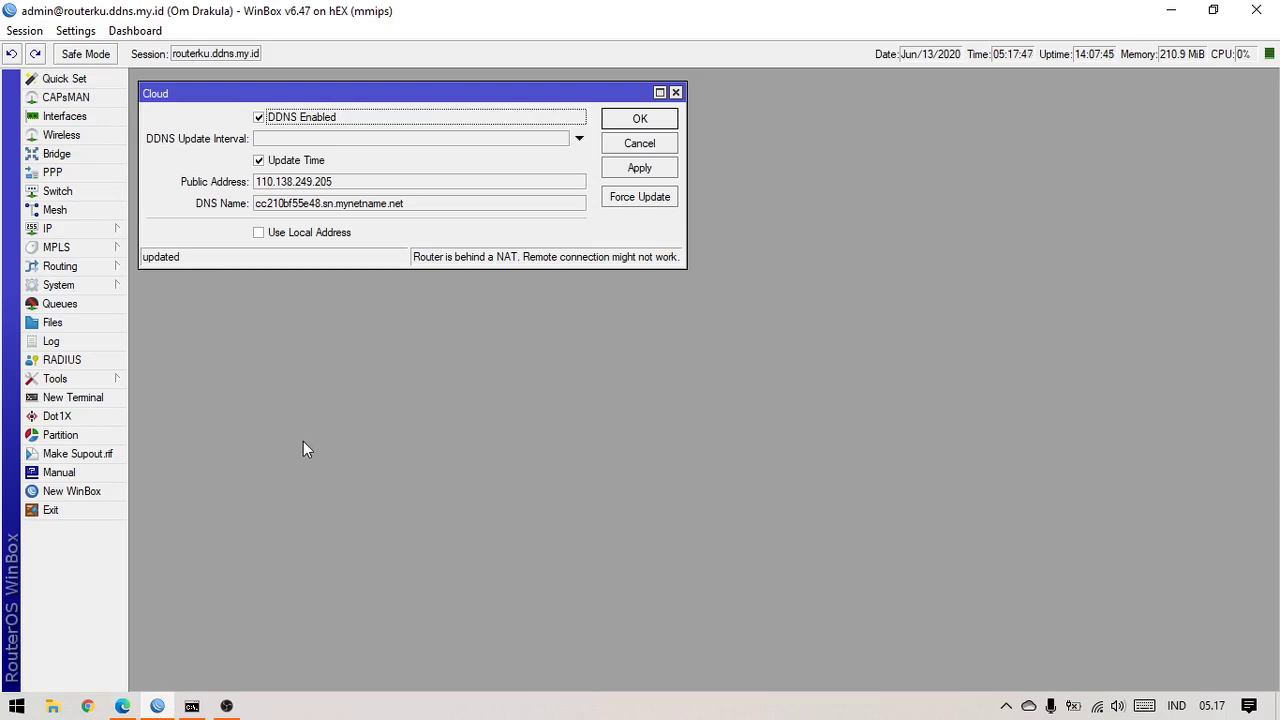
Enable DDNS in the Cloud settings, apply, and force an immediate update
left_click(315, 119)
left_click(88, 240)
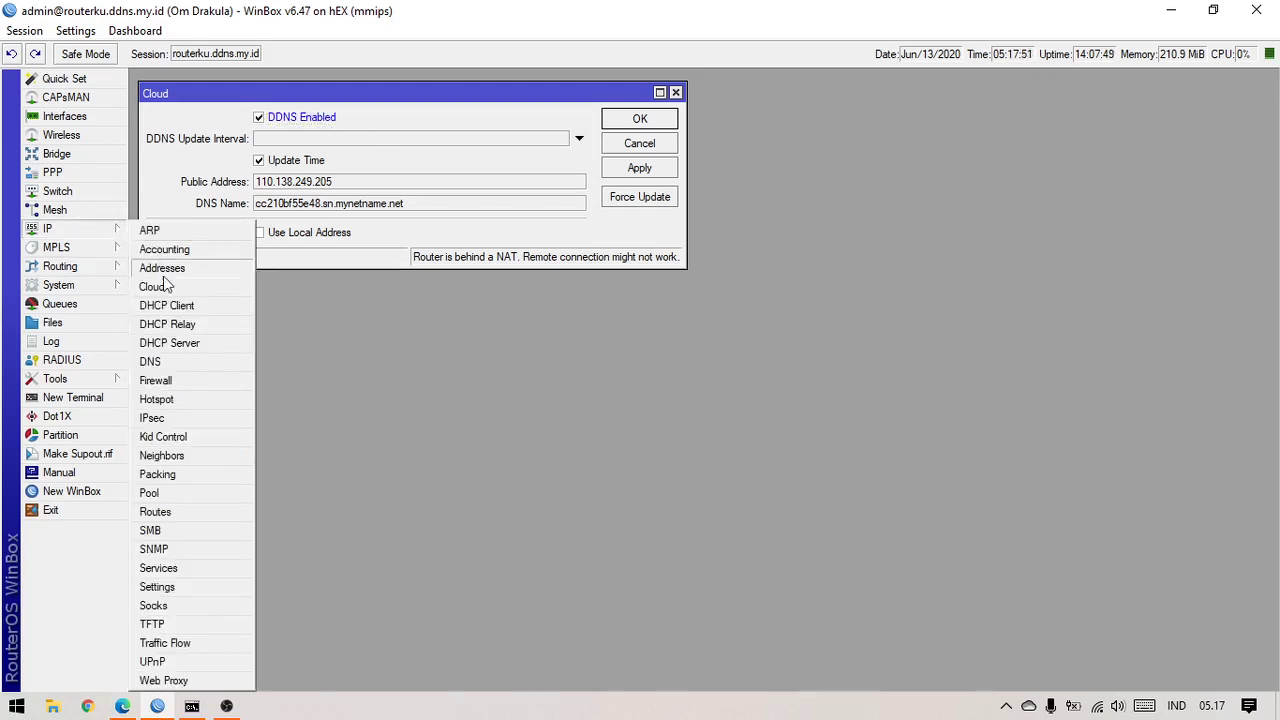
left_click(160, 287)
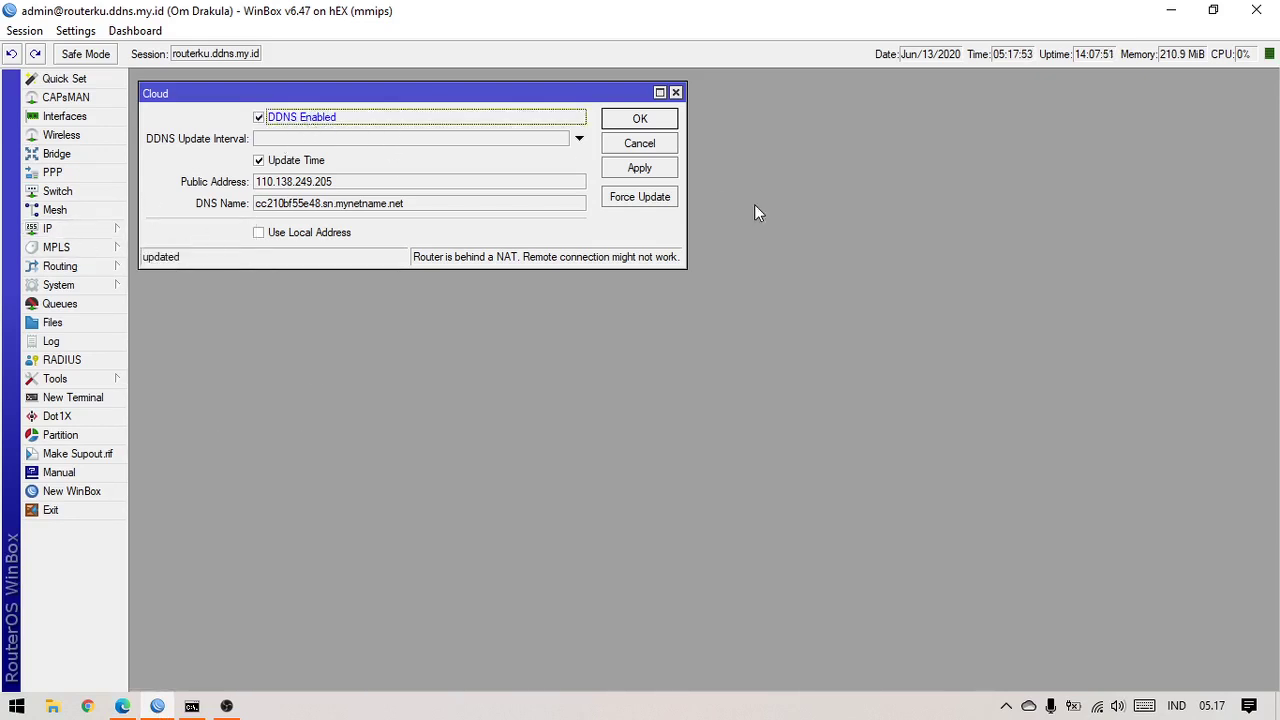
left_click(666, 170)
left_click(666, 201)
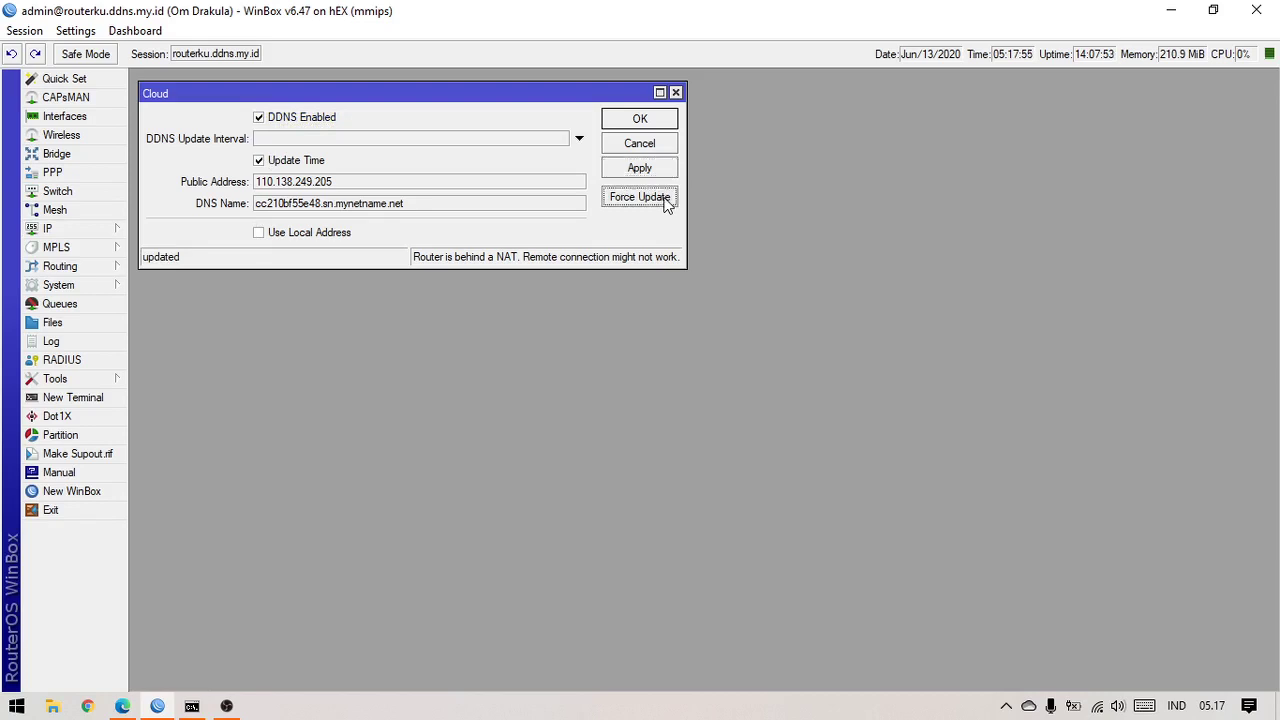
left_click_drag(257, 208, 425, 227)
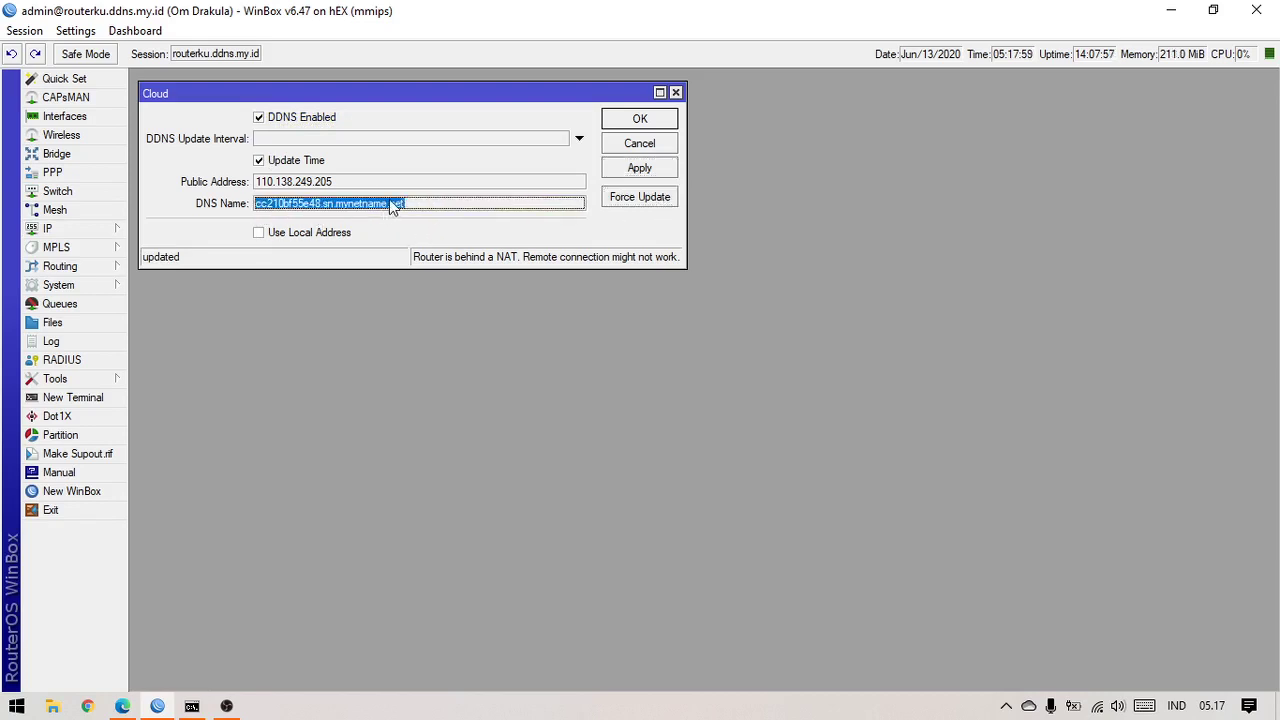
right_click(388, 205)
left_click(430, 209)
left_click(86, 500)
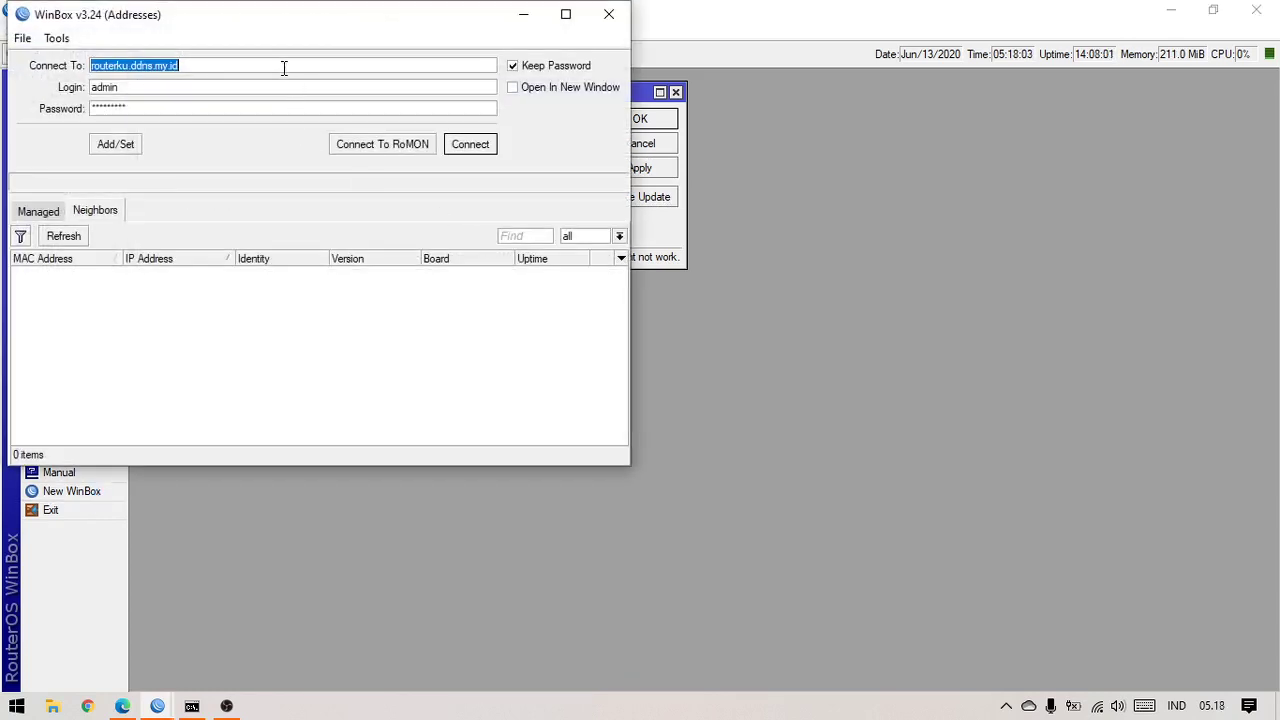
key("ctrl+v")
left_click(470, 145)
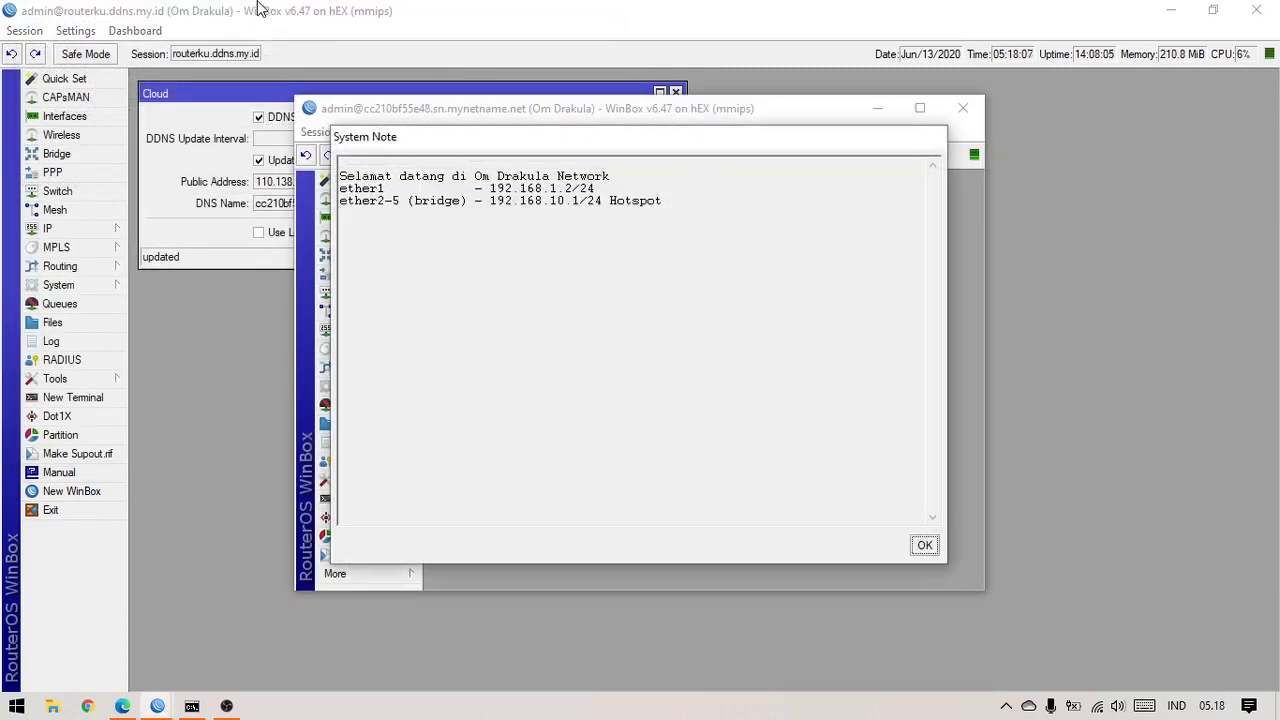
left_click(924, 545)
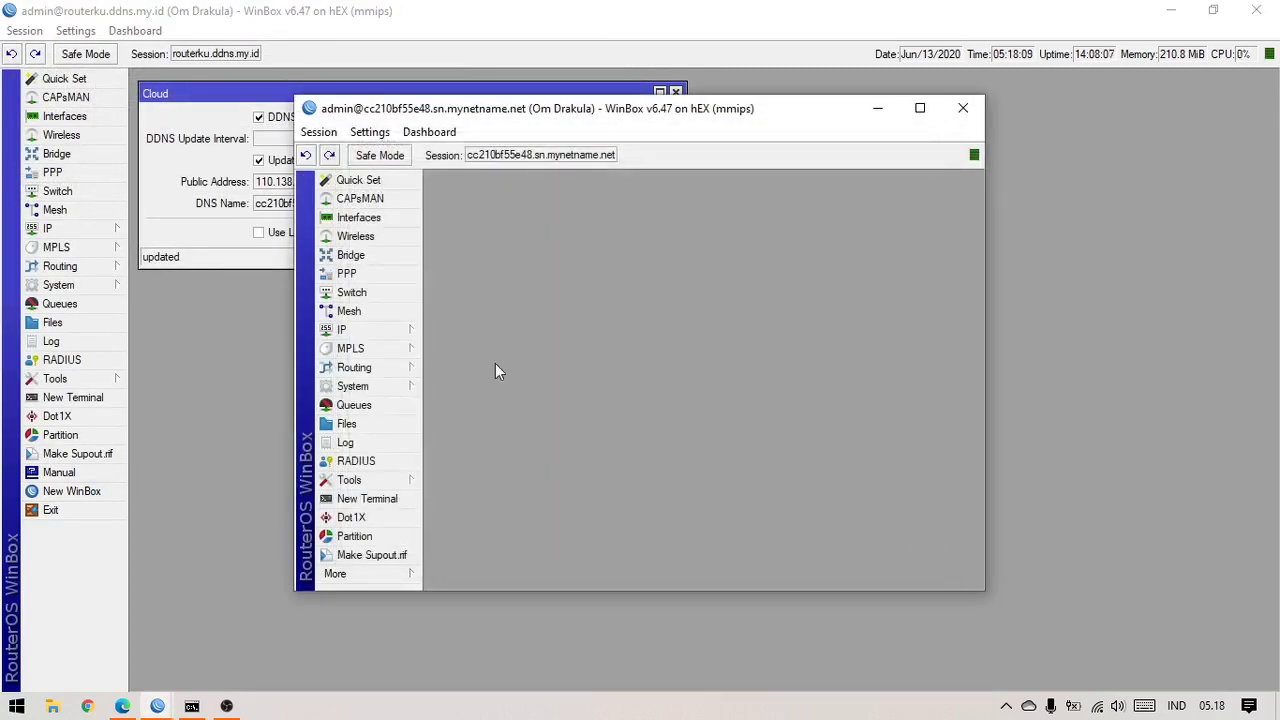
left_click(963, 108)
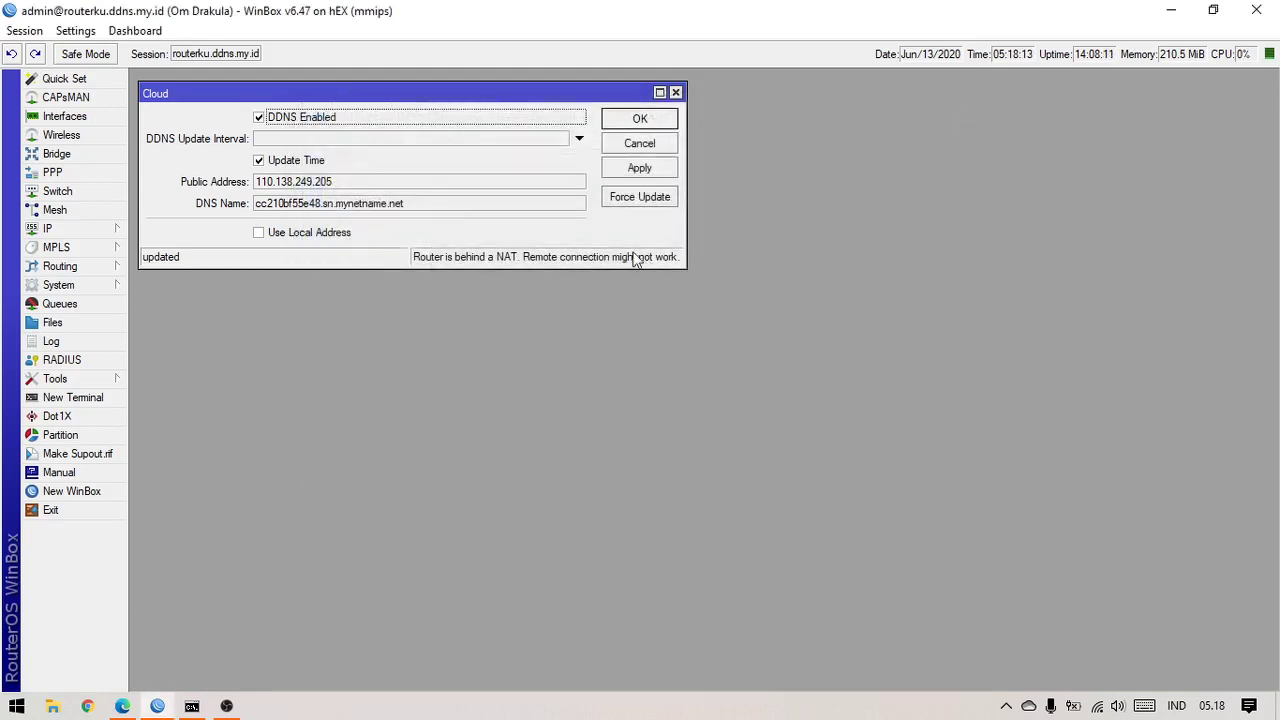
left_click(648, 122)
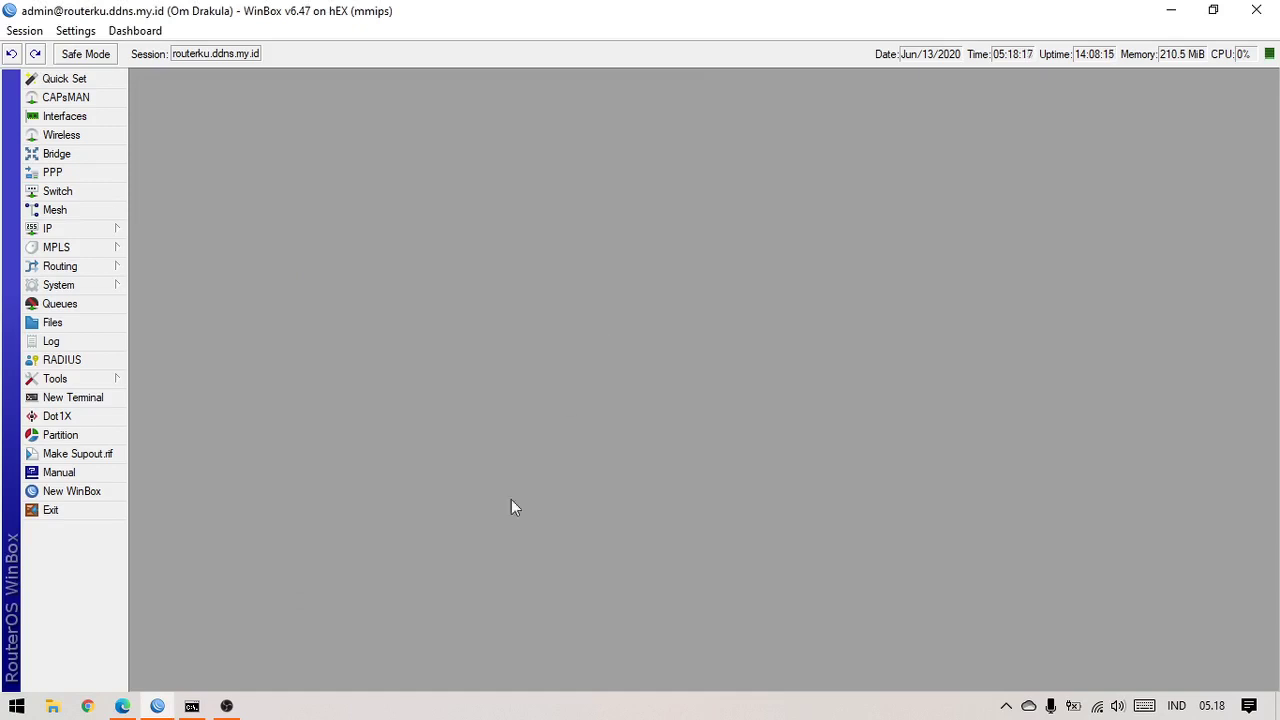
Sign in on the tunnel.my.id members page and dismiss the translation prompt
left_click(126, 706)
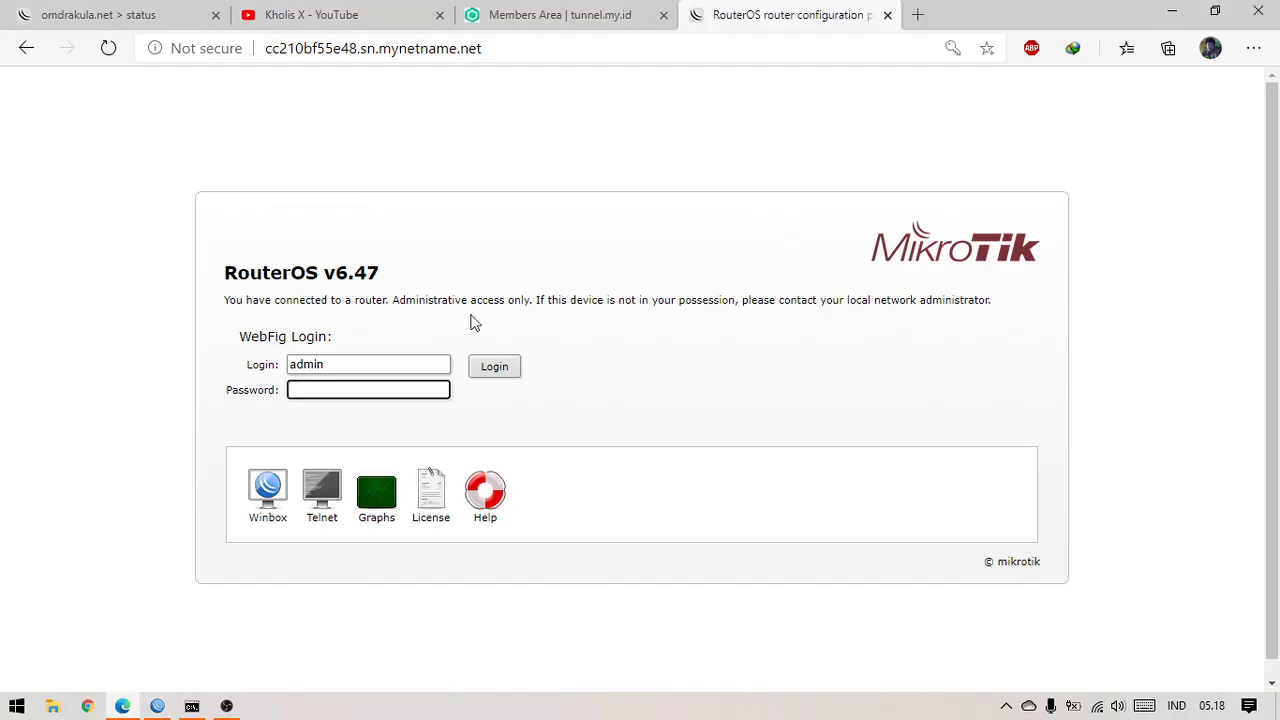
left_click(615, 18)
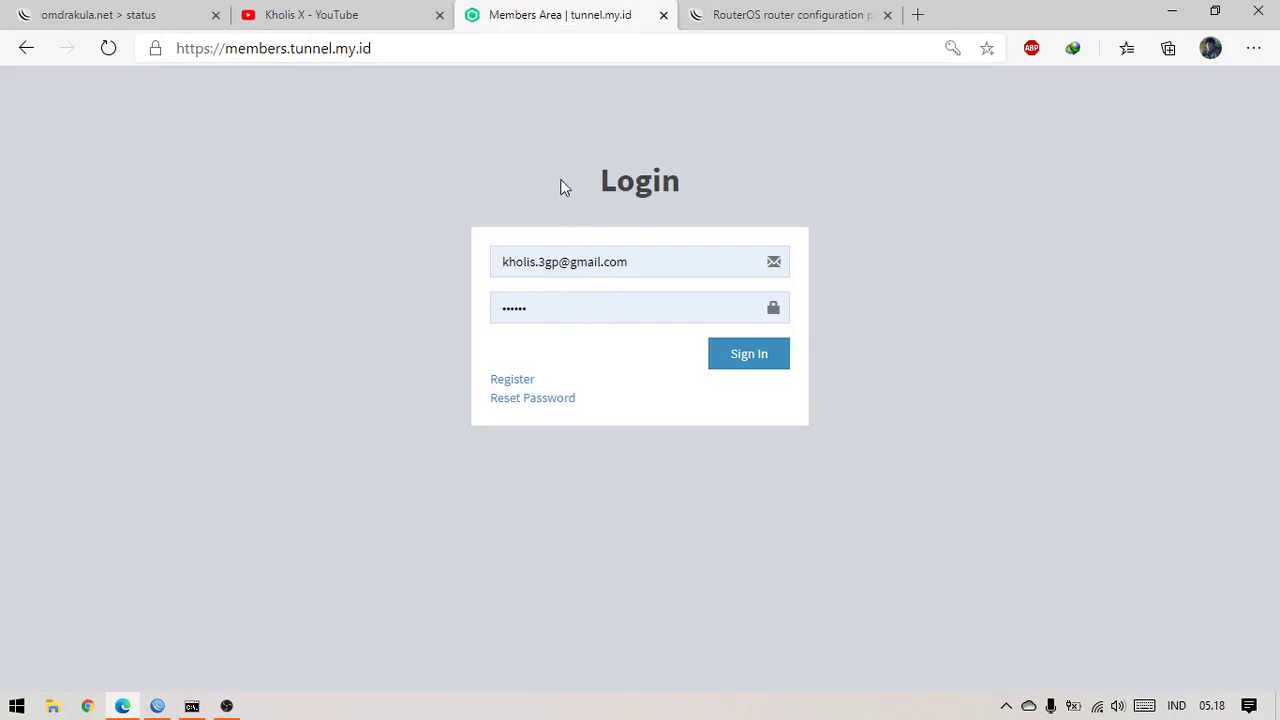
left_click(726, 366)
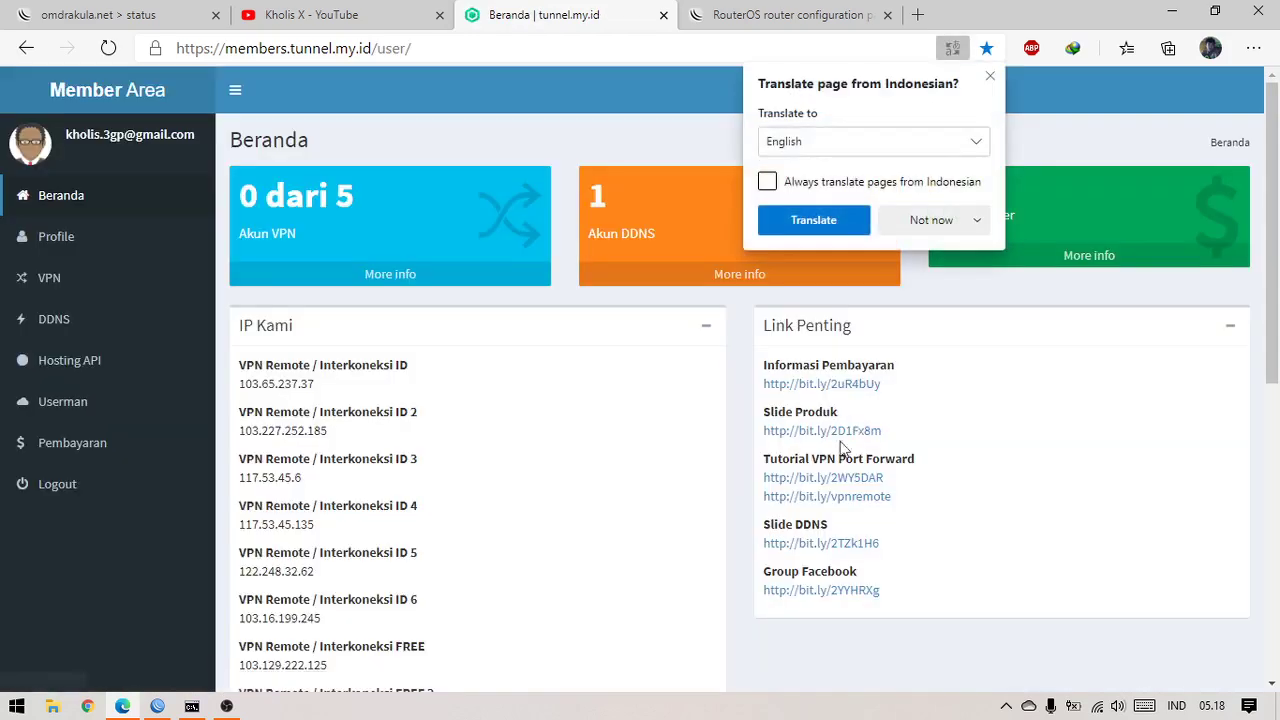
left_click(851, 672)
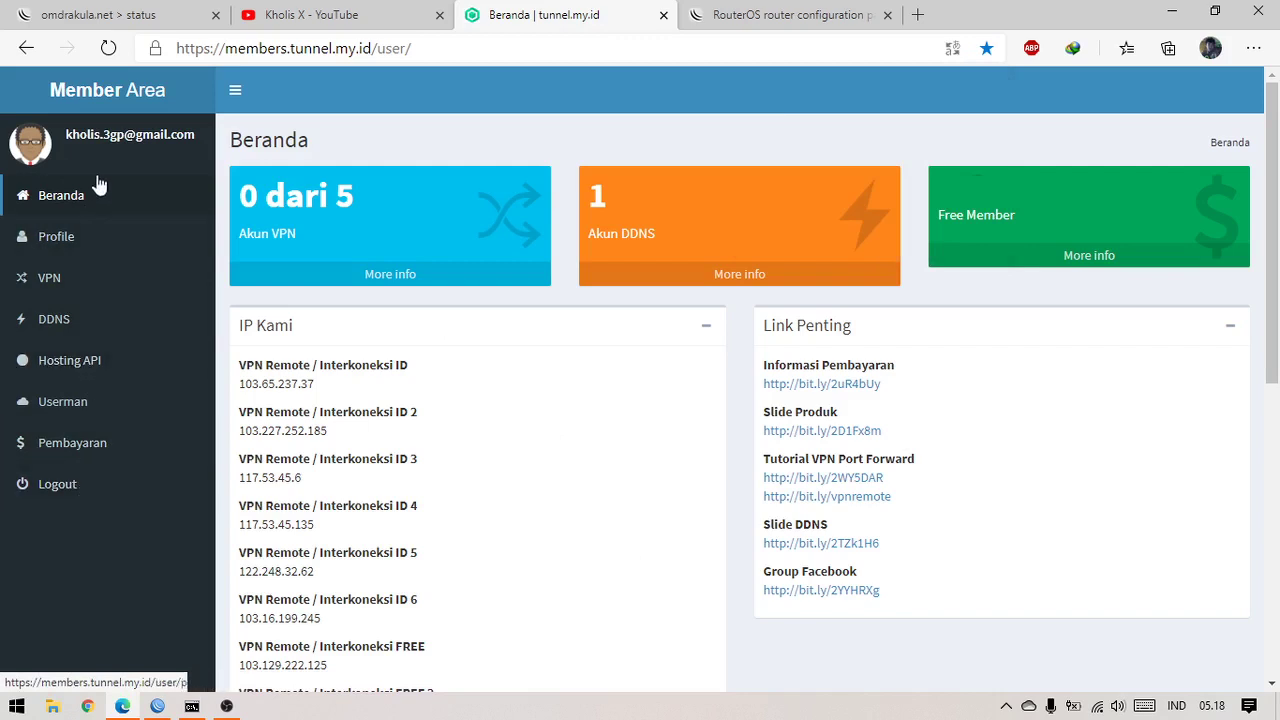
Add a DDNS record named 'ktutorial' so ktutorial.ddns.my.id shows in the list
left_click(94, 315)
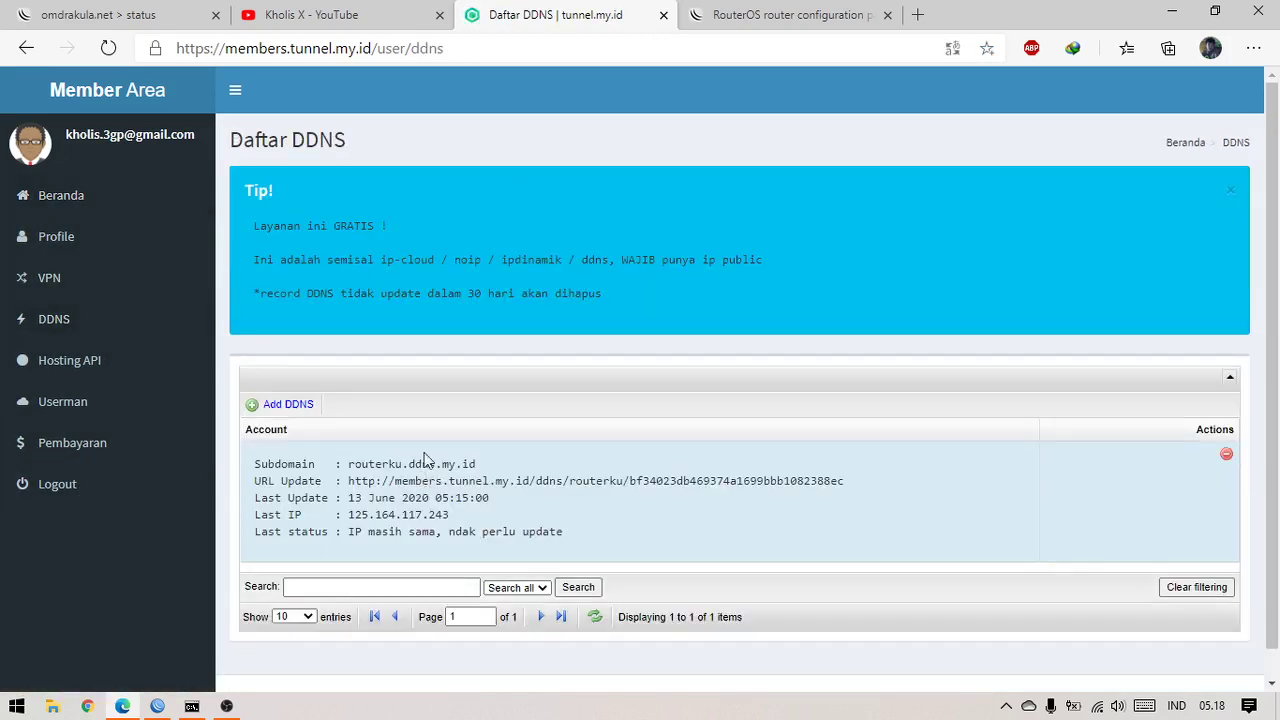
scroll(394, 389, "down", 2)
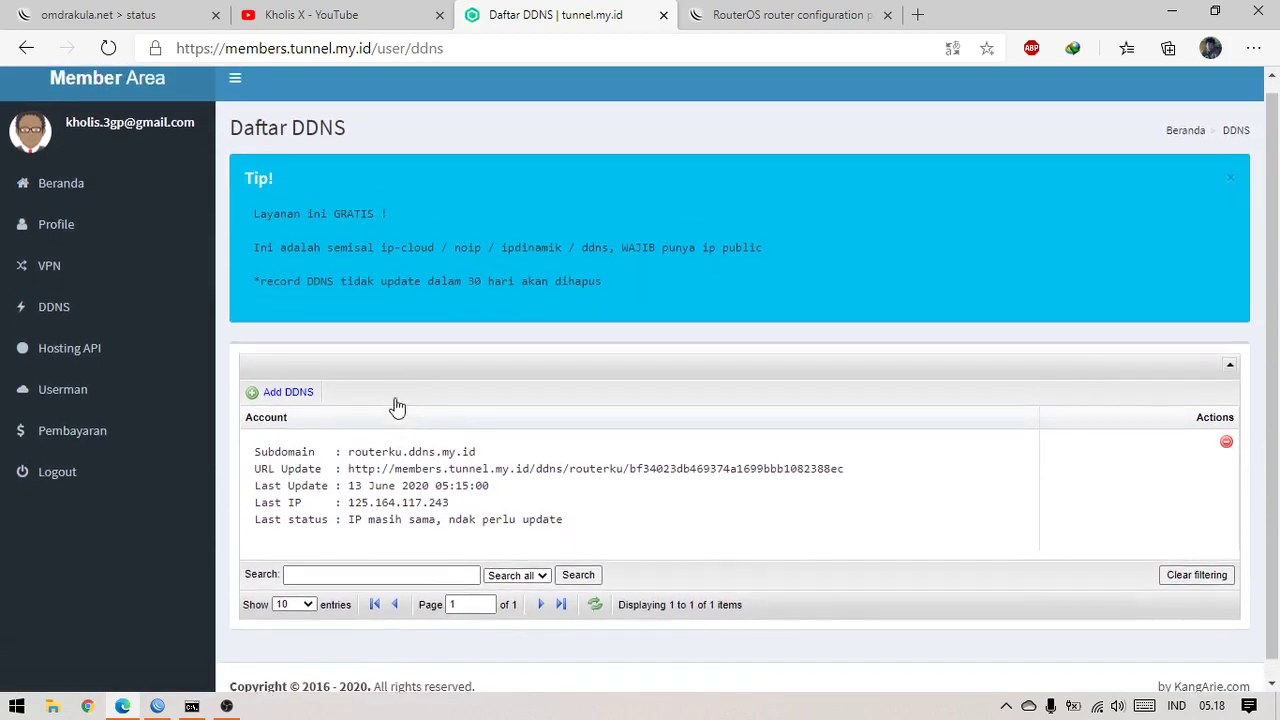
scroll(396, 405, "up", 2)
left_click(298, 406)
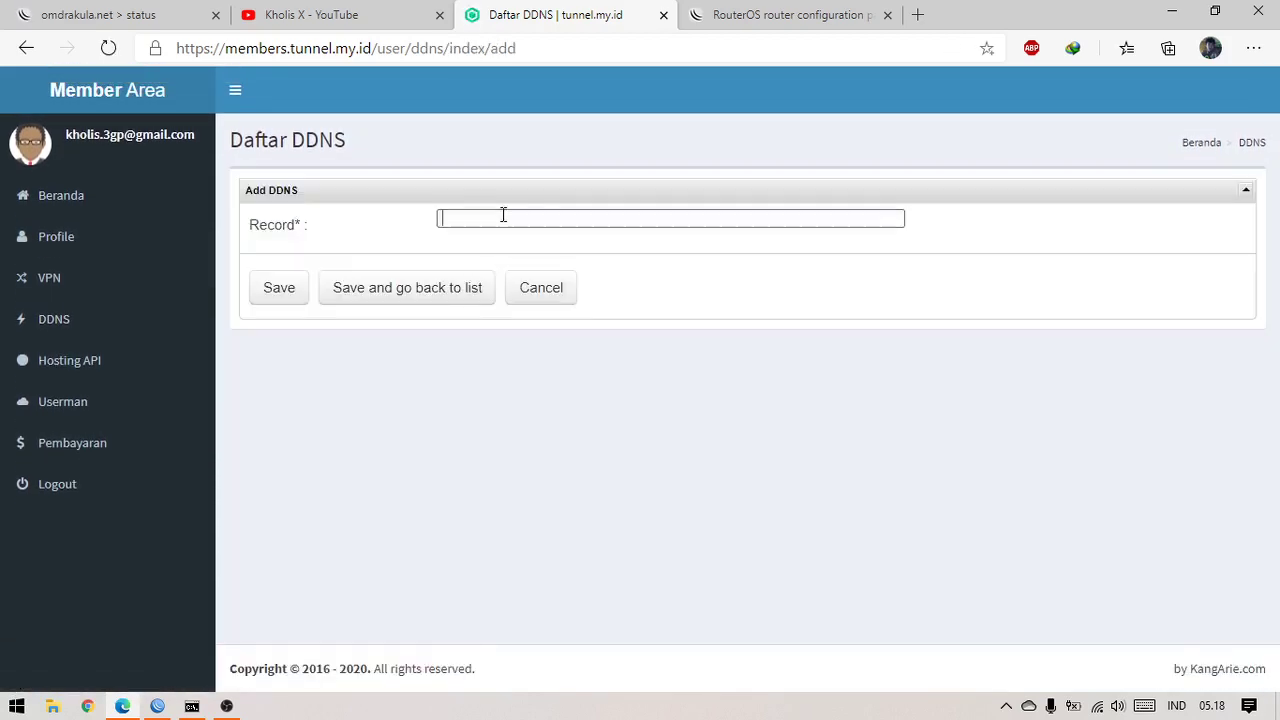
left_click(503, 215)
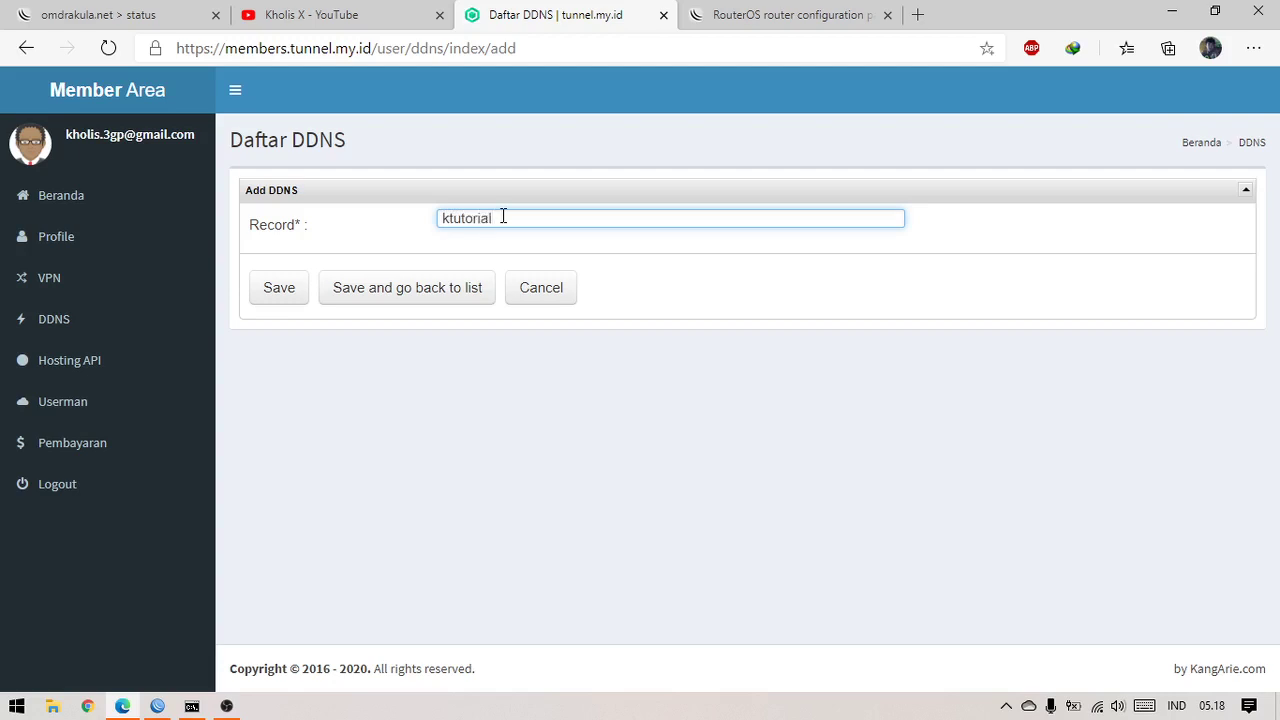
left_click(374, 290)
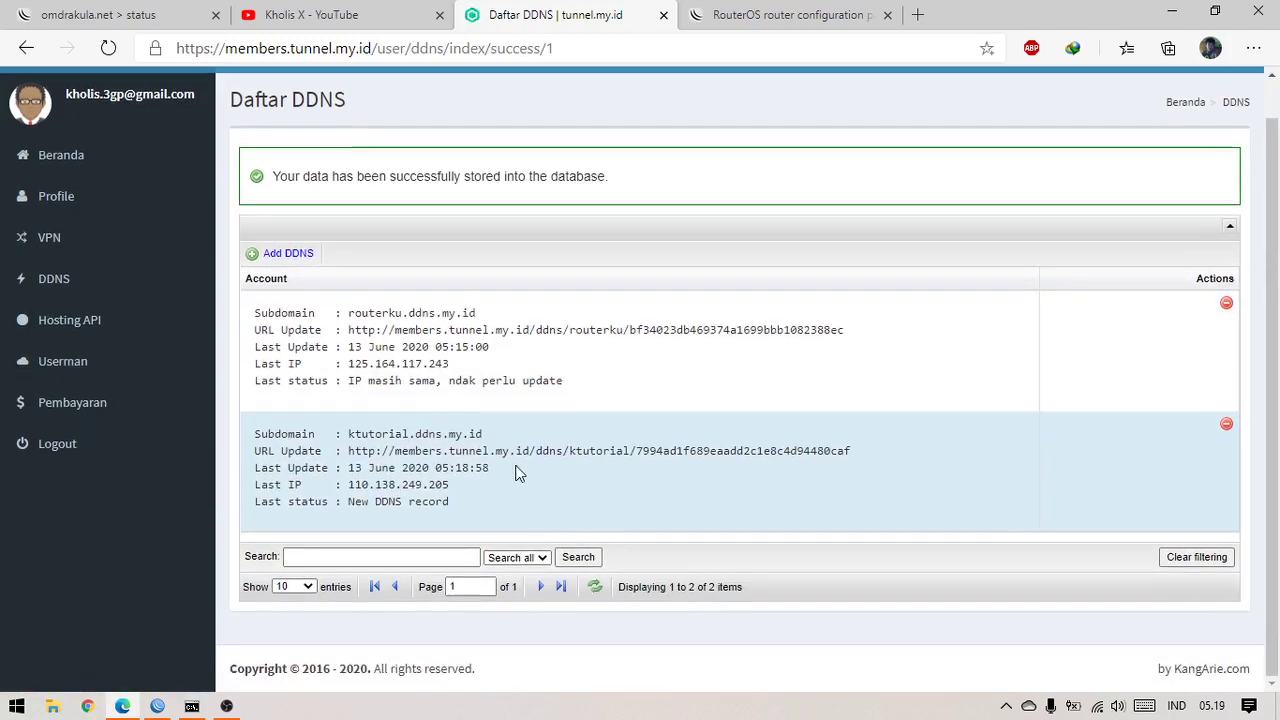
Copy the ktutorial record's update URL from the DDNS list
scroll(520, 470, "up", 1)
left_click_drag(348, 474, 504, 480)
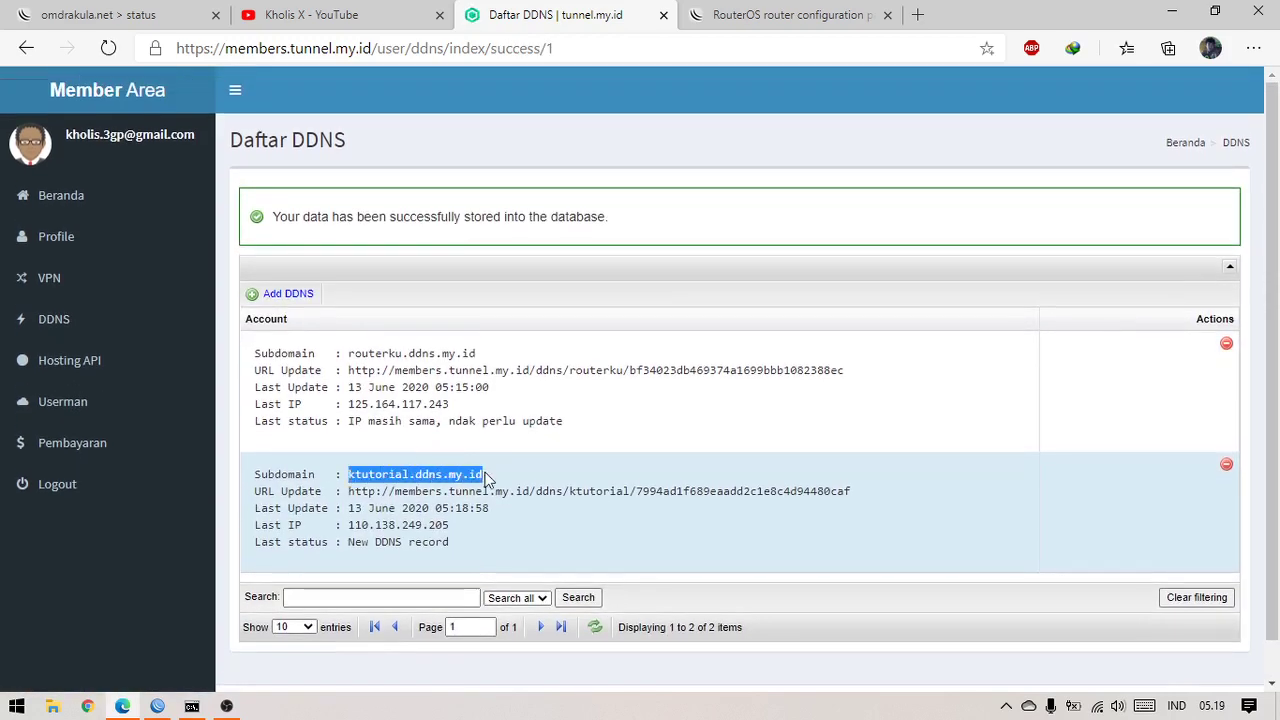
left_click(504, 481)
scroll(504, 481, "down", 1)
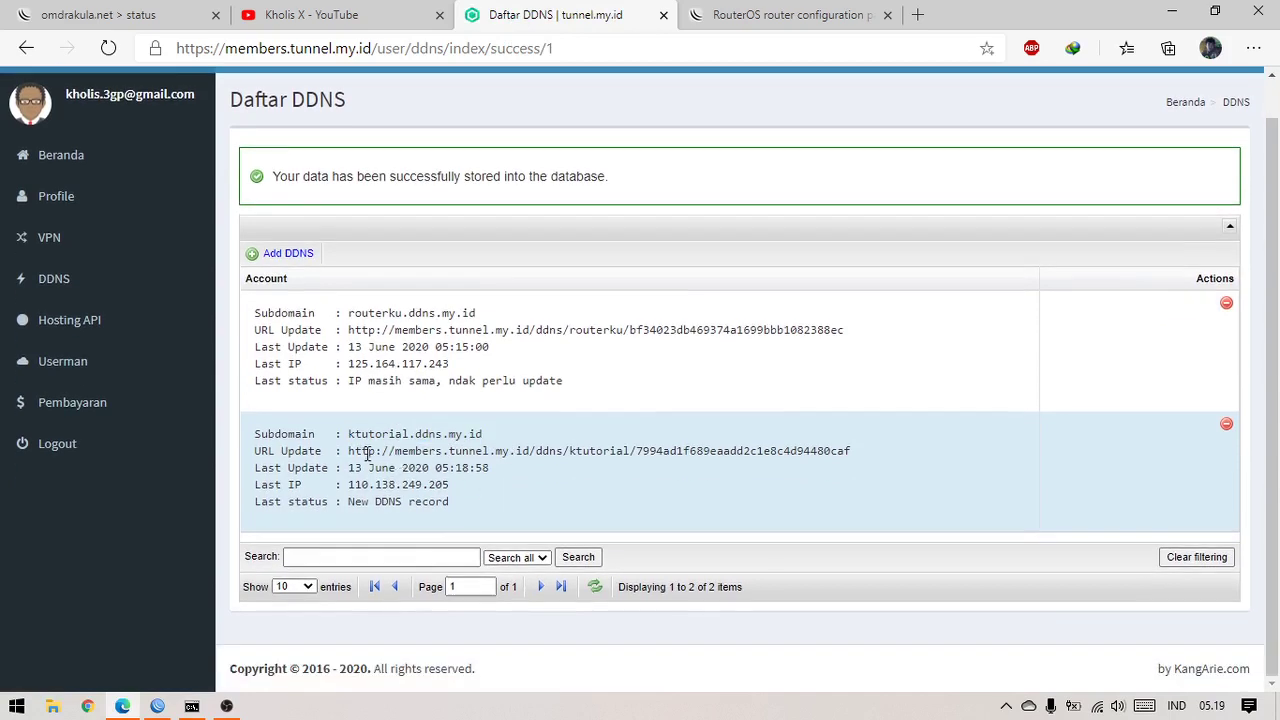
left_click_drag(348, 451, 861, 455)
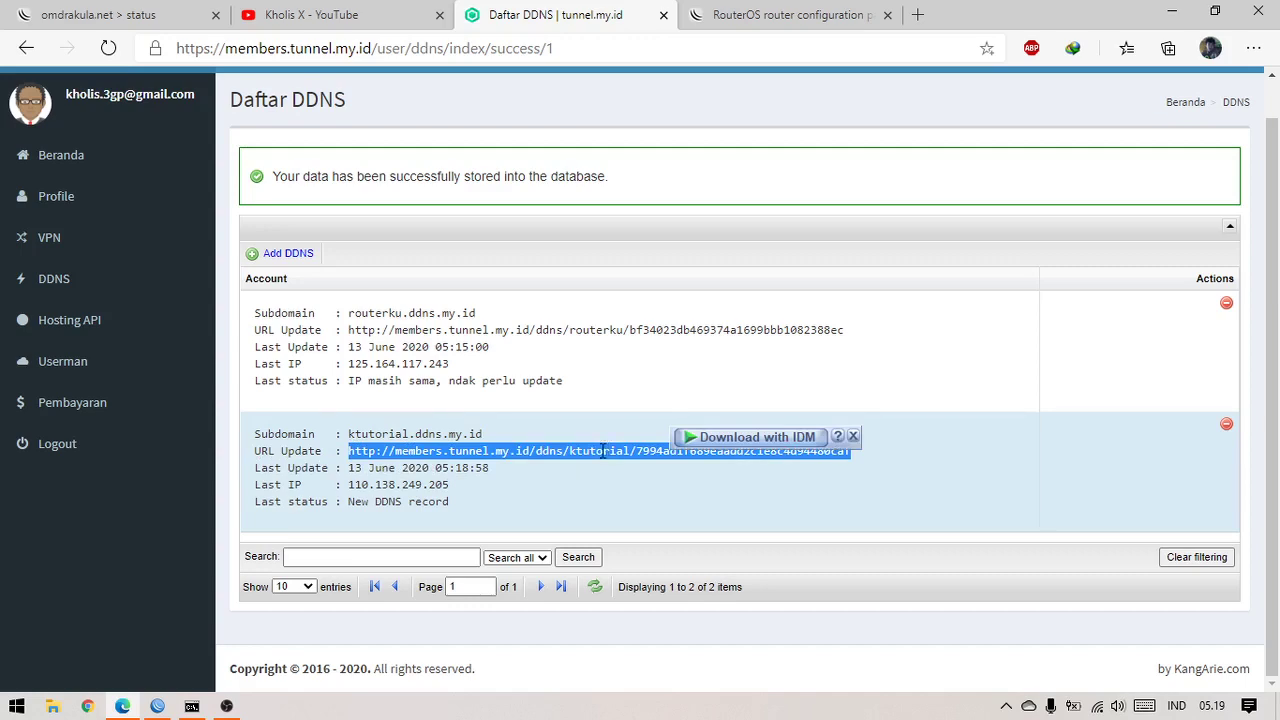
right_click(600, 455)
left_click(661, 204)
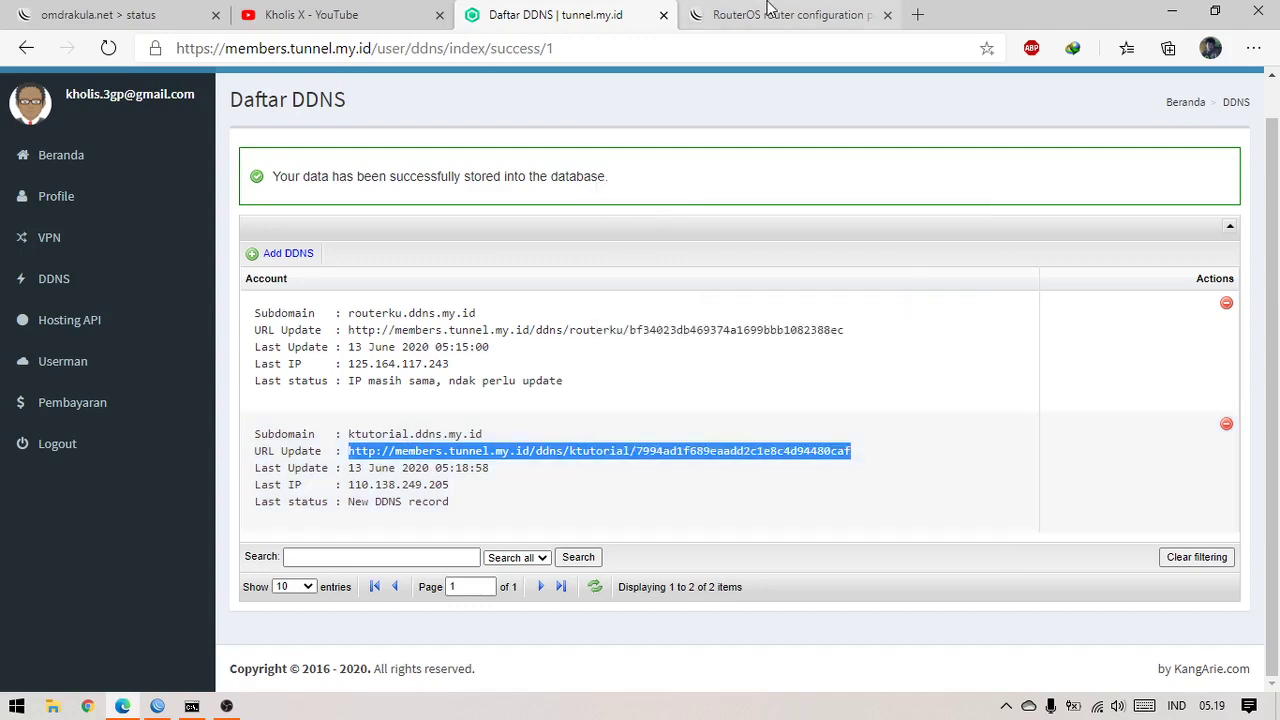
left_click(780, 15)
left_click(917, 15)
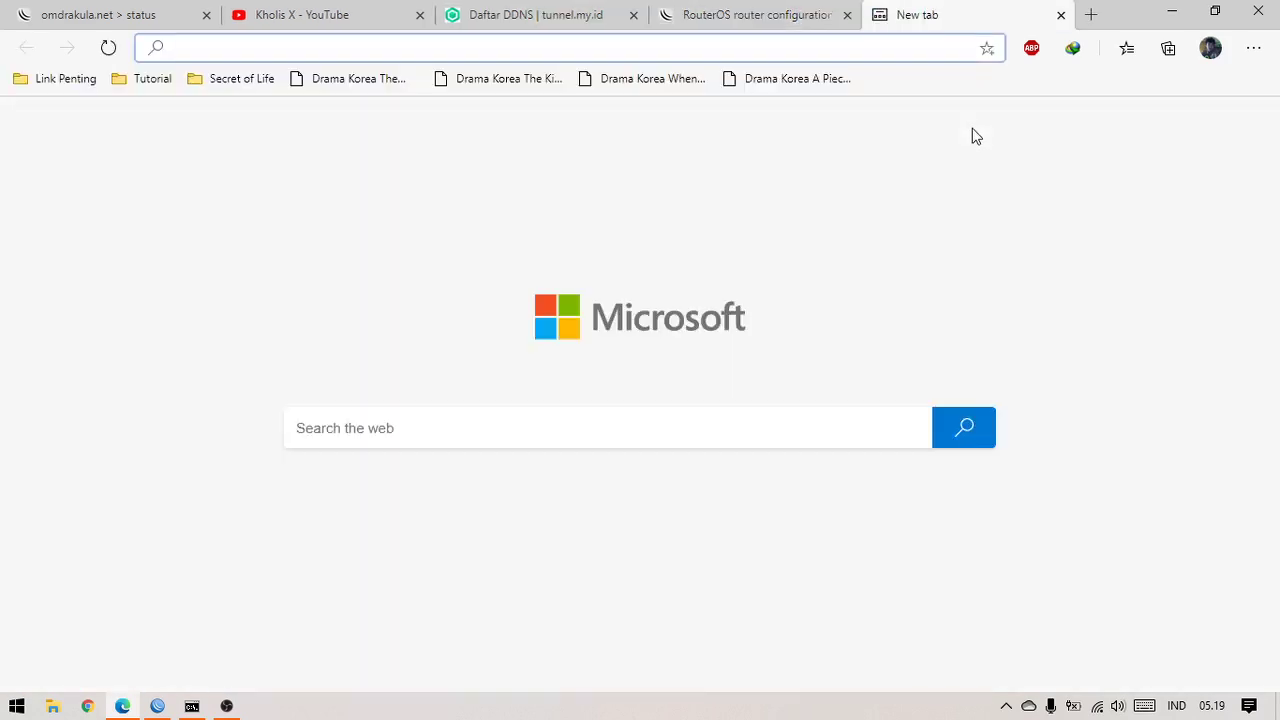
key("ctrl+v")
key("Return")
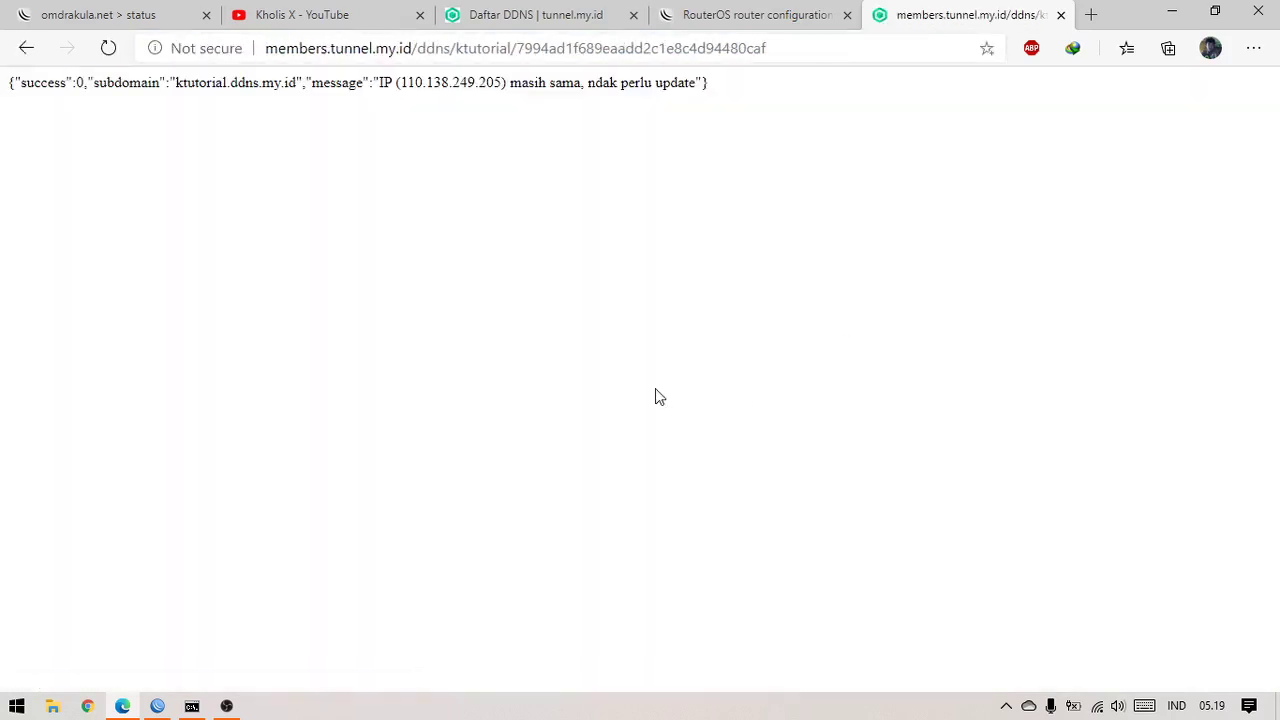
left_click(1091, 15)
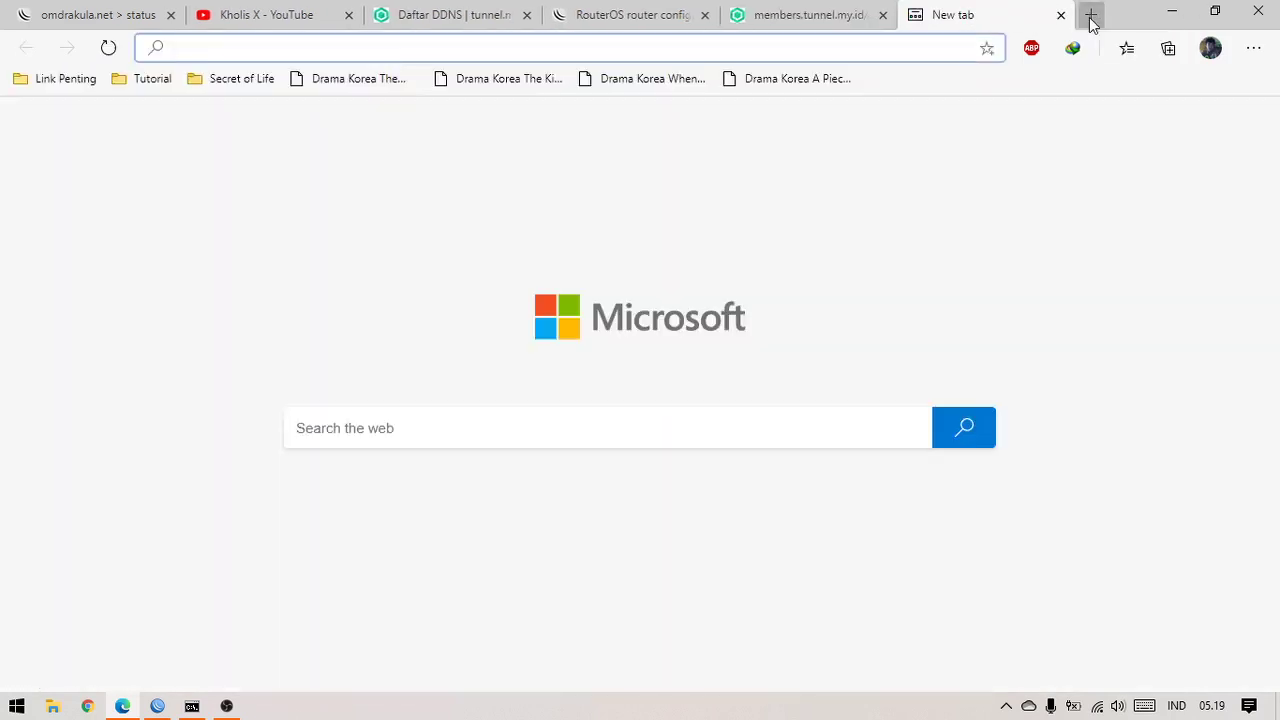
Open ktutorial.ddns.my.id in the new tab to reach the RouterOS WebFig login page
type("ktut")
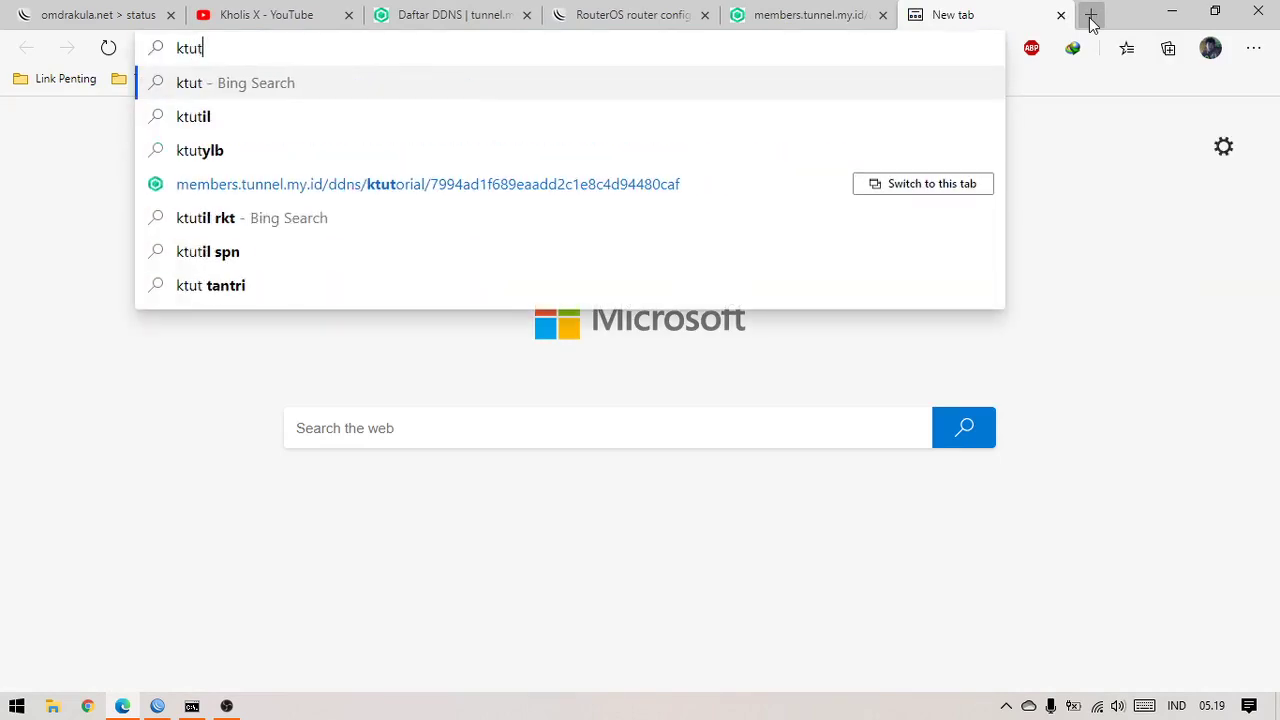
left_click(855, 14)
left_click(453, 18)
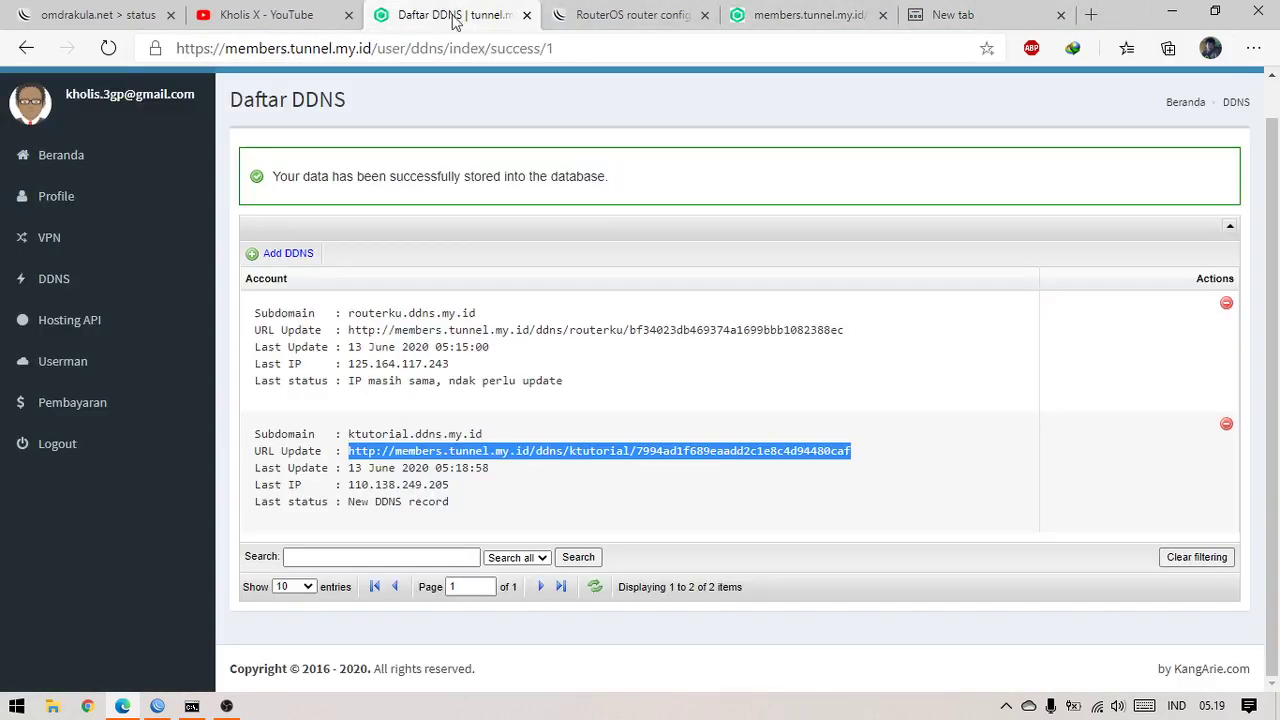
left_click_drag(485, 434, 348, 432)
right_click(370, 432)
left_click(470, 180)
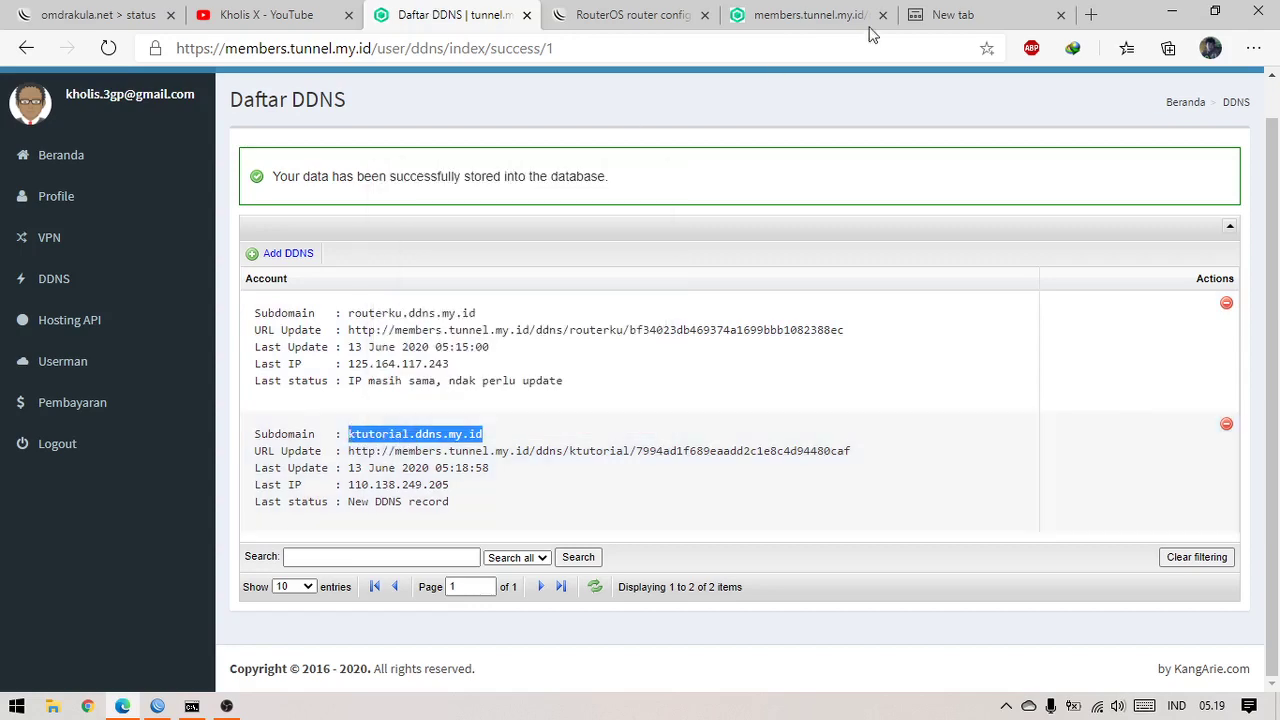
left_click(985, 12)
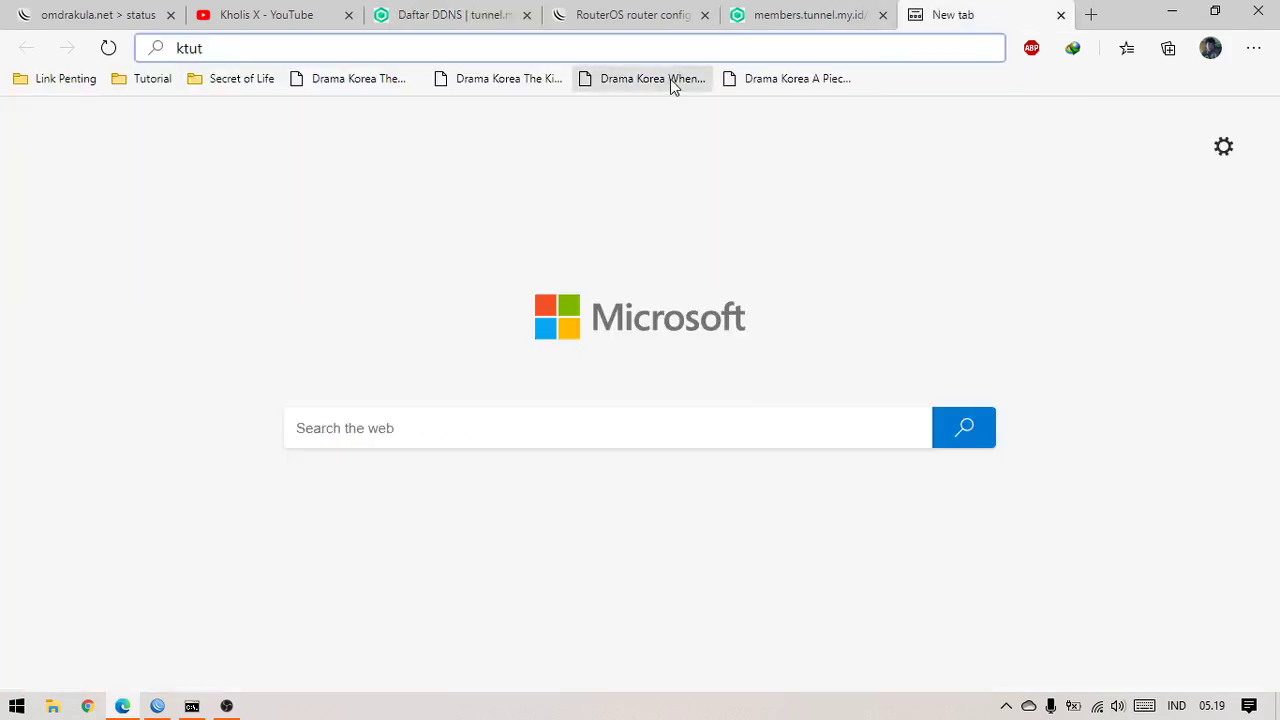
left_click(705, 47)
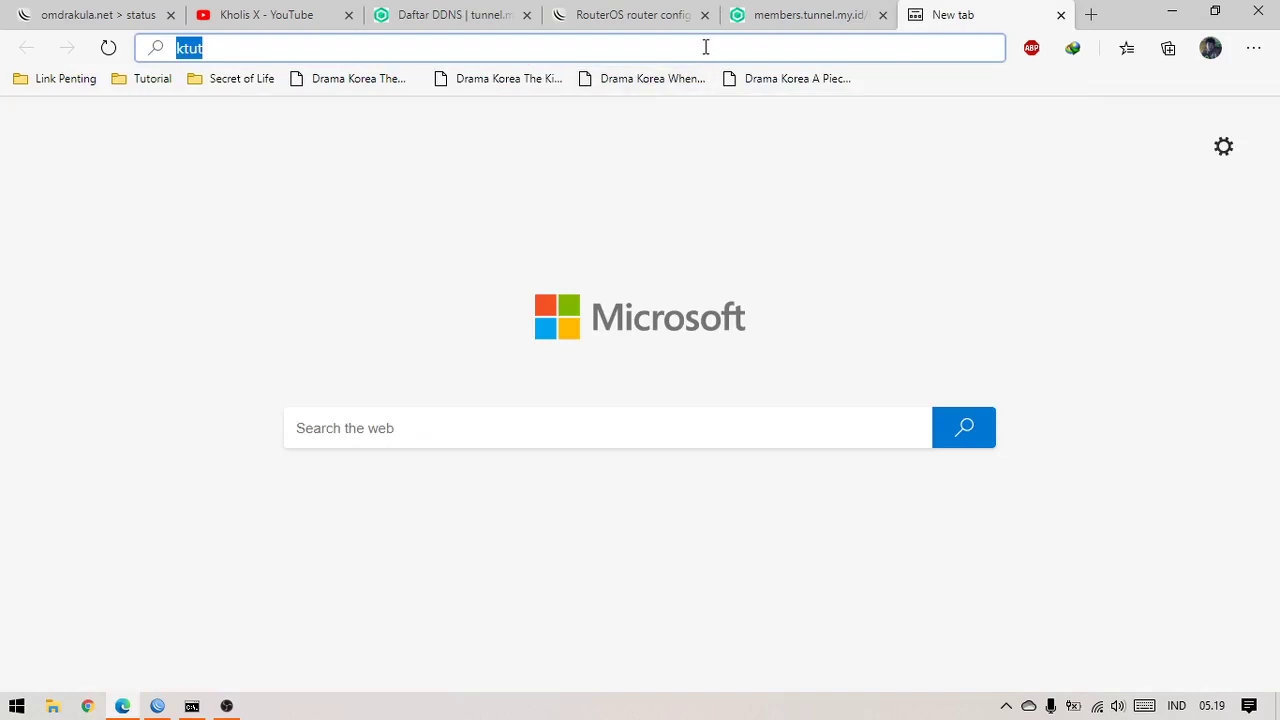
key("ctrl+v")
key("Return")
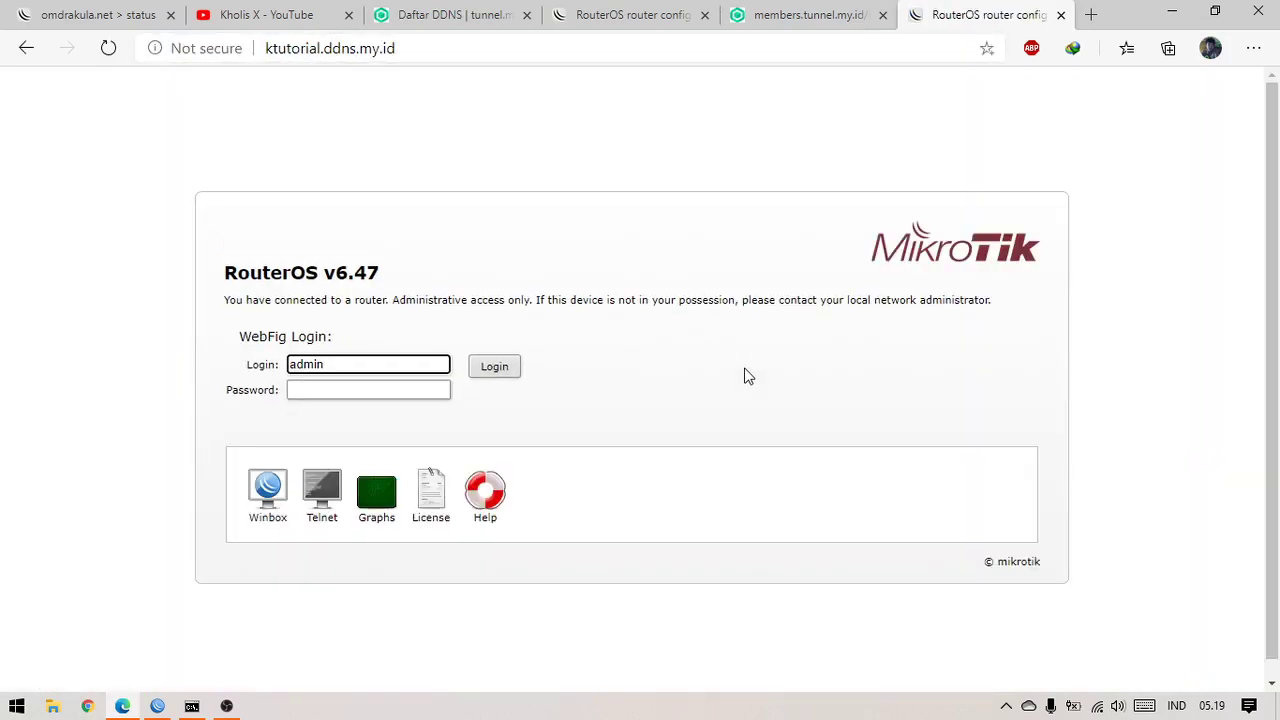
Close the DDNS update-response tab and the duplicate router login tab
left_click(800, 14)
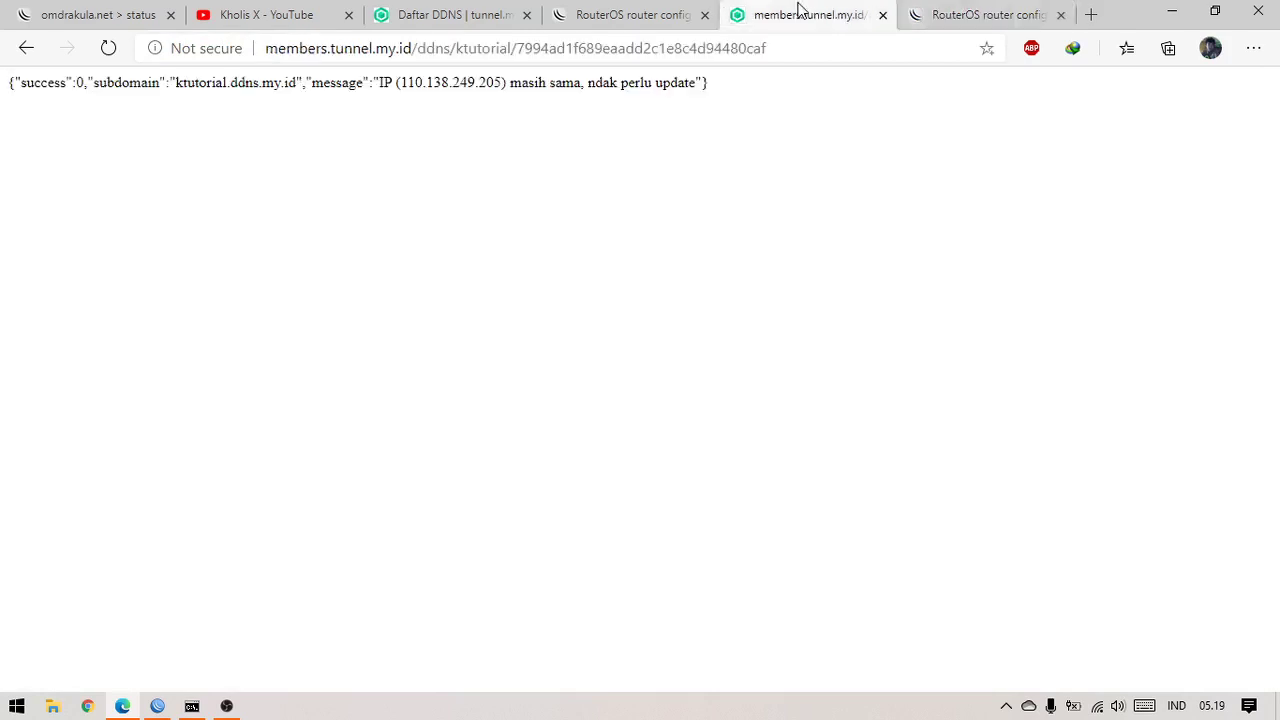
left_click(882, 16)
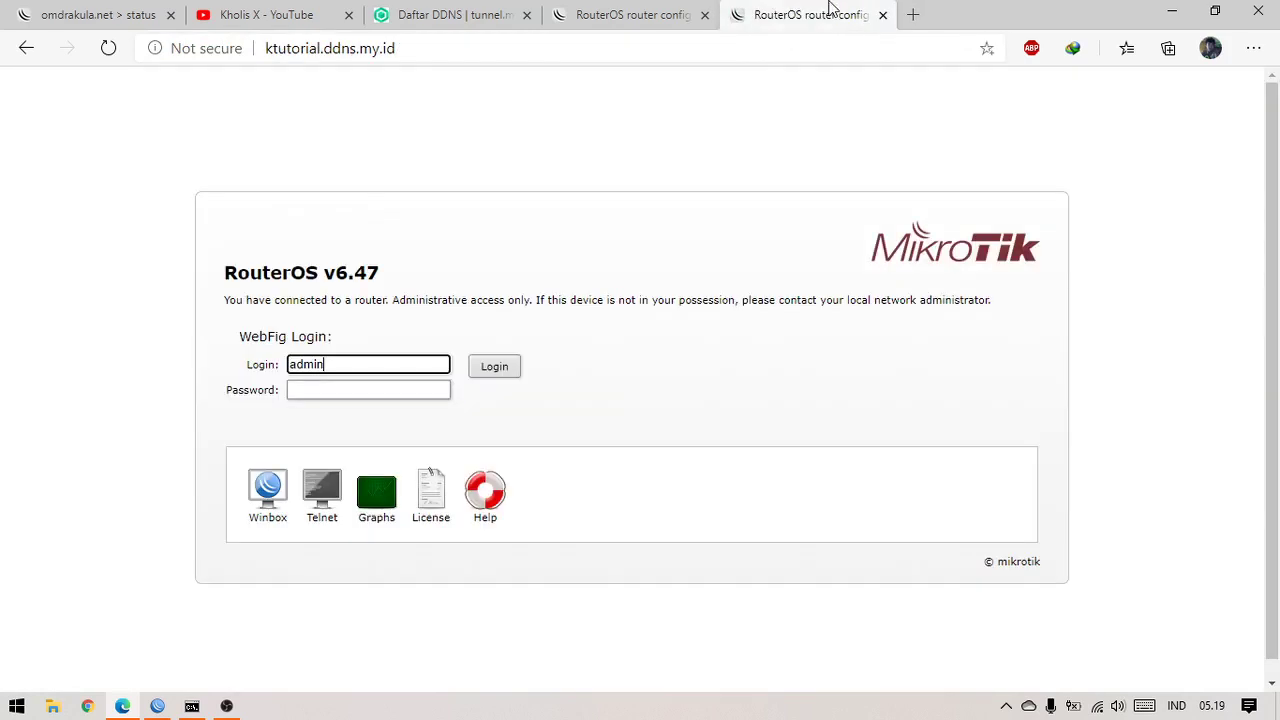
left_click(460, 14)
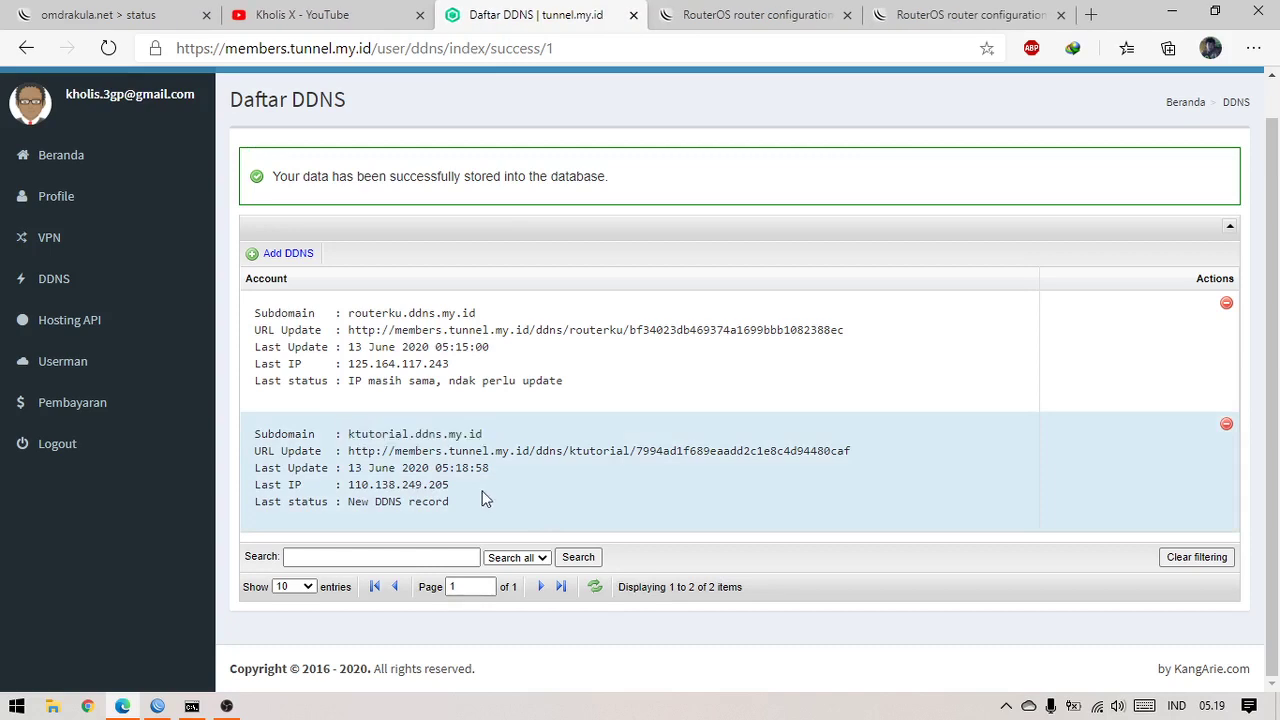
left_click(900, 14)
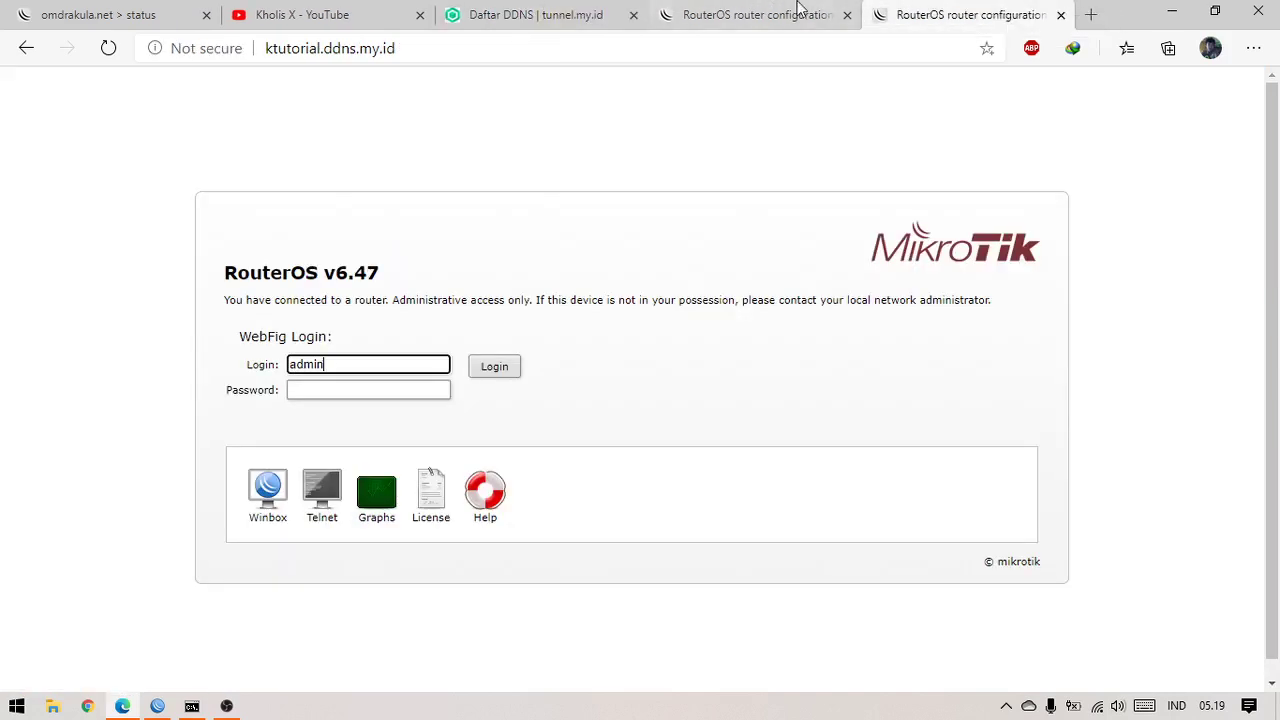
left_click(800, 8)
left_click(847, 15)
left_click(465, 49)
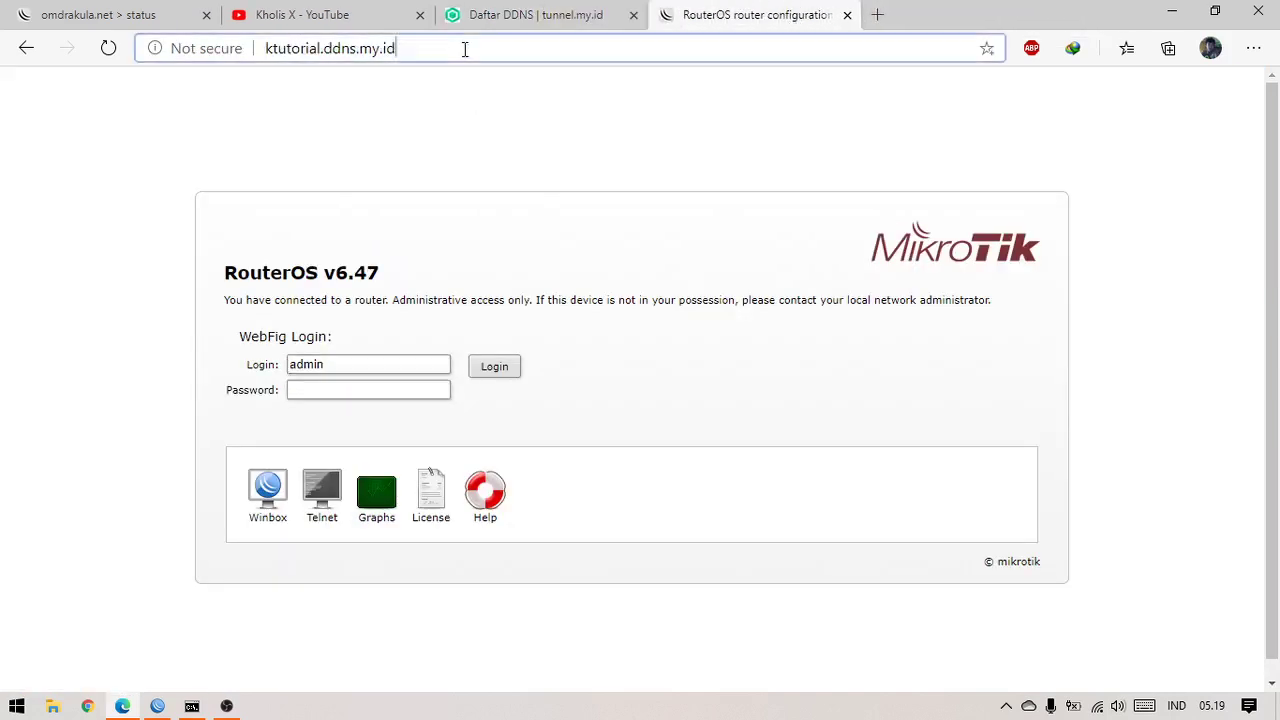
left_click(440, 50)
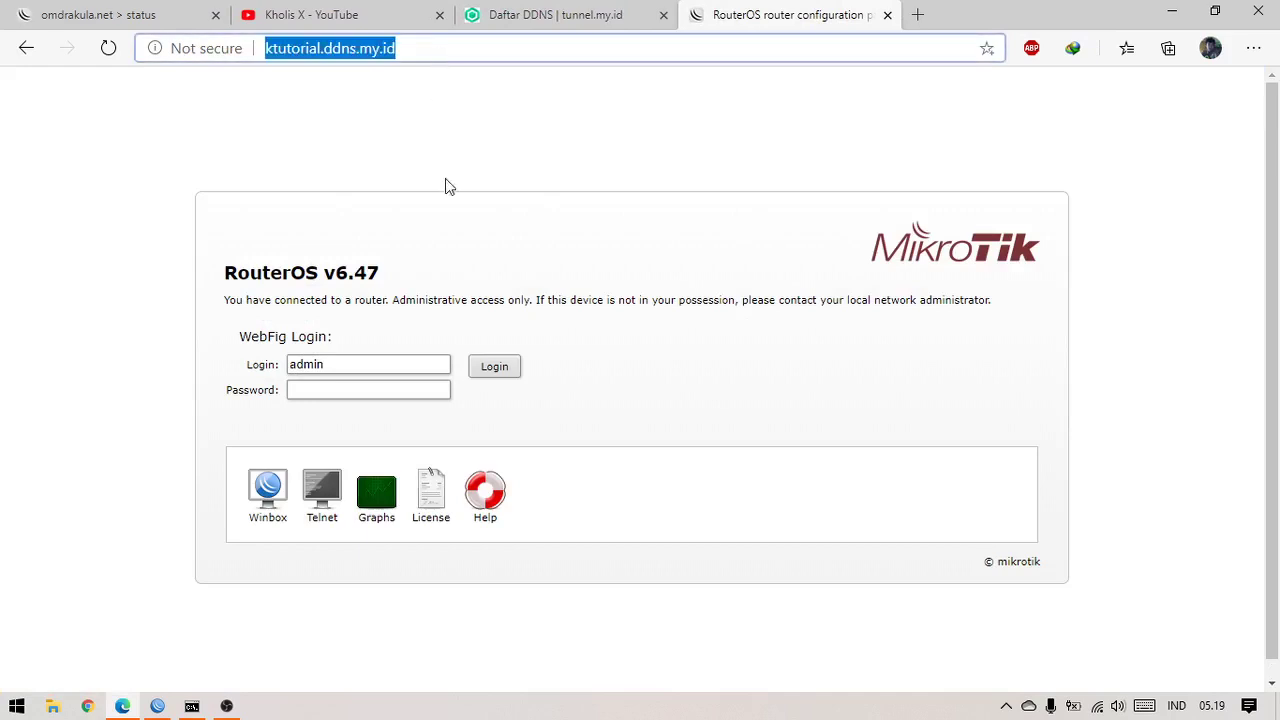
Repeatedly select and deselect the ktutorial.ddns.my.id address in the address bar
left_click(434, 126)
left_click(451, 49)
left_click(478, 150)
left_click(462, 47)
left_click(440, 140)
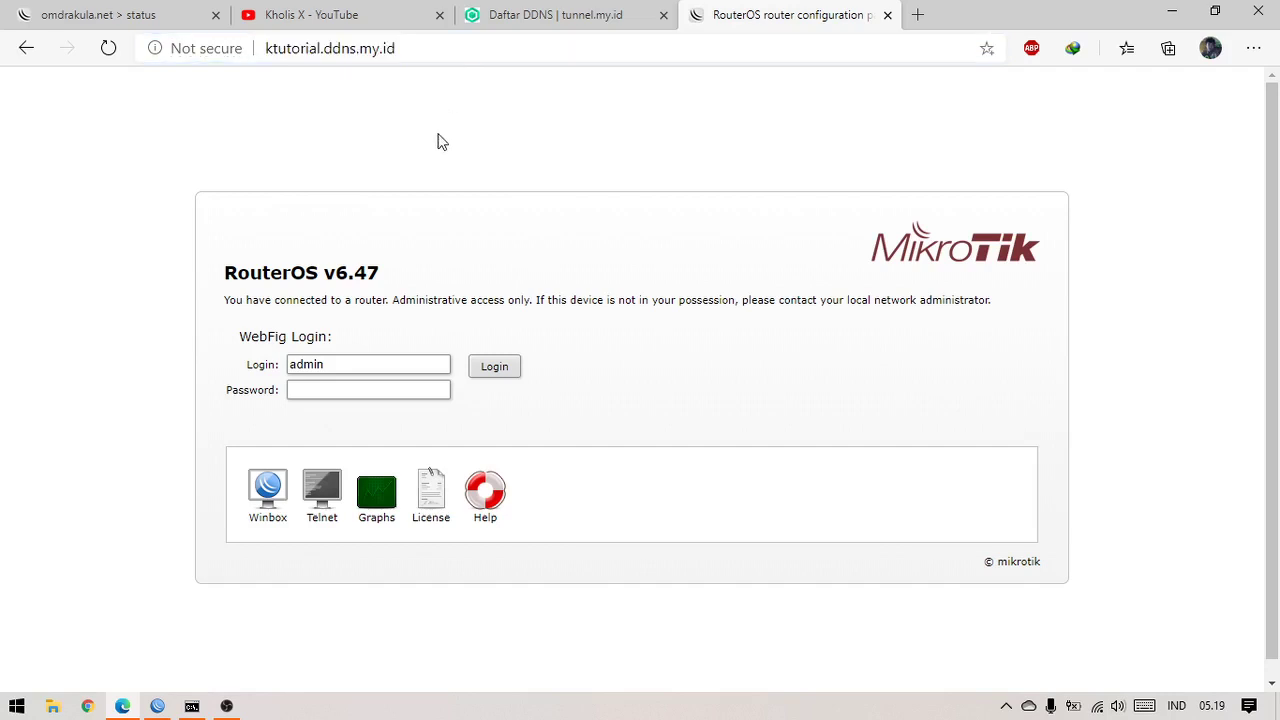
left_click(445, 51)
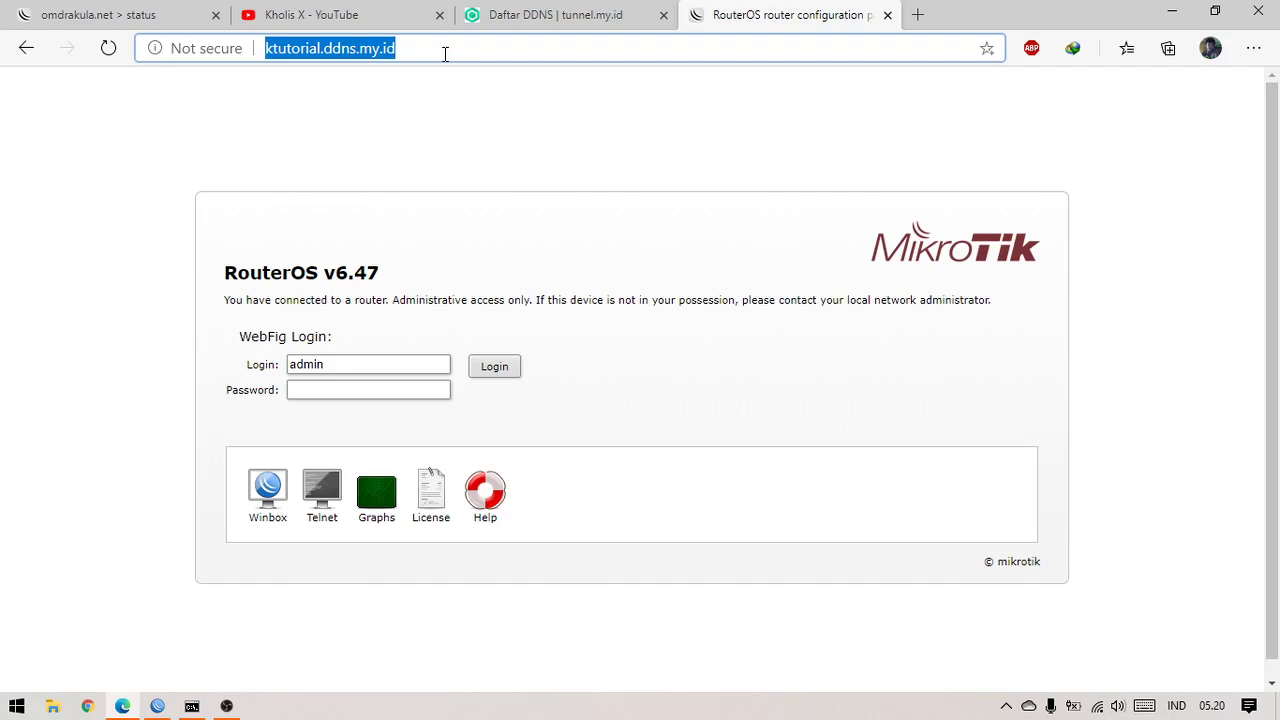
left_click(469, 129)
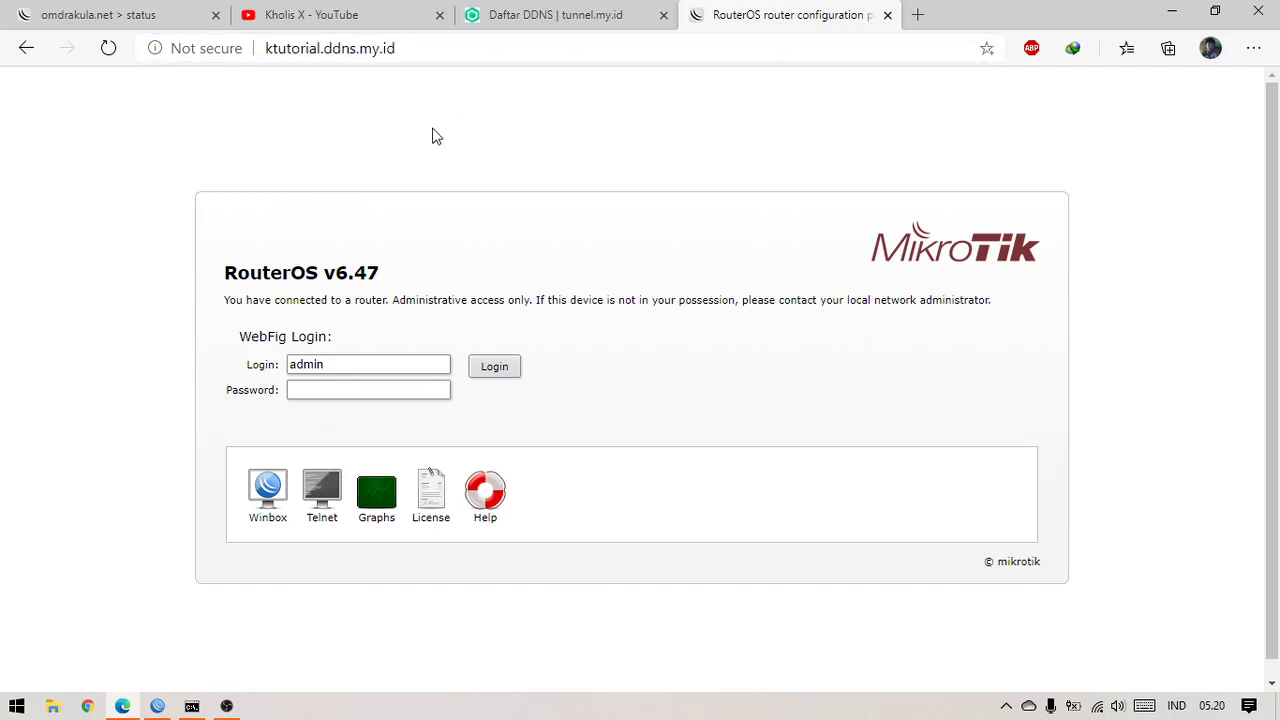
Copy the ktutorial update URL from the DDNS list and return to WinBox
left_click(555, 15)
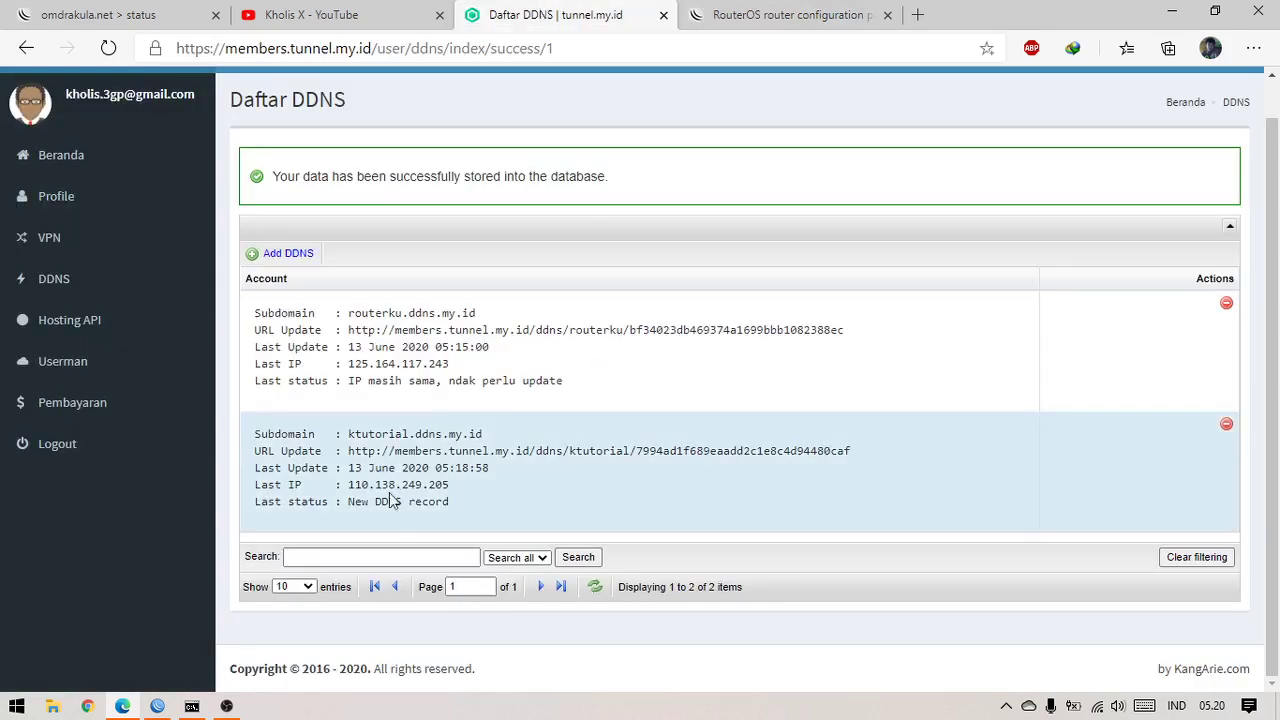
left_click_drag(349, 451, 877, 451)
key("ctrl+c")
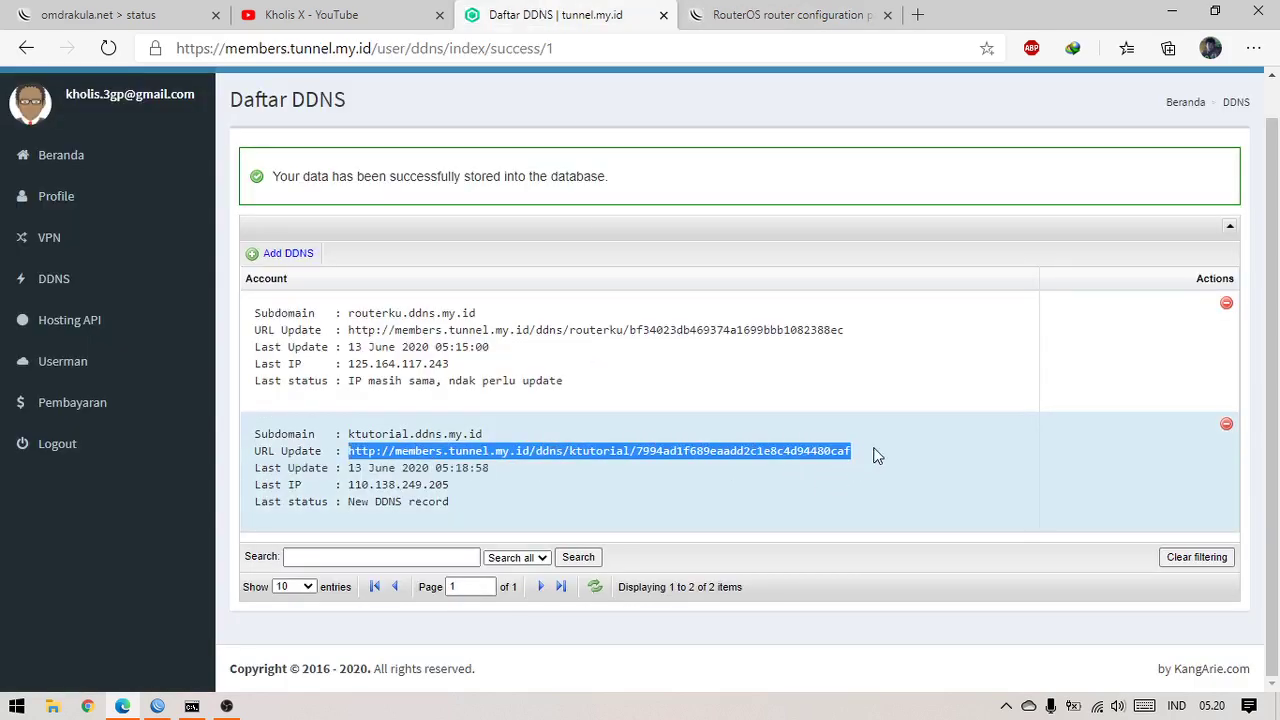
right_click(828, 460)
left_click(900, 203)
left_click(814, 506)
left_click(785, 12)
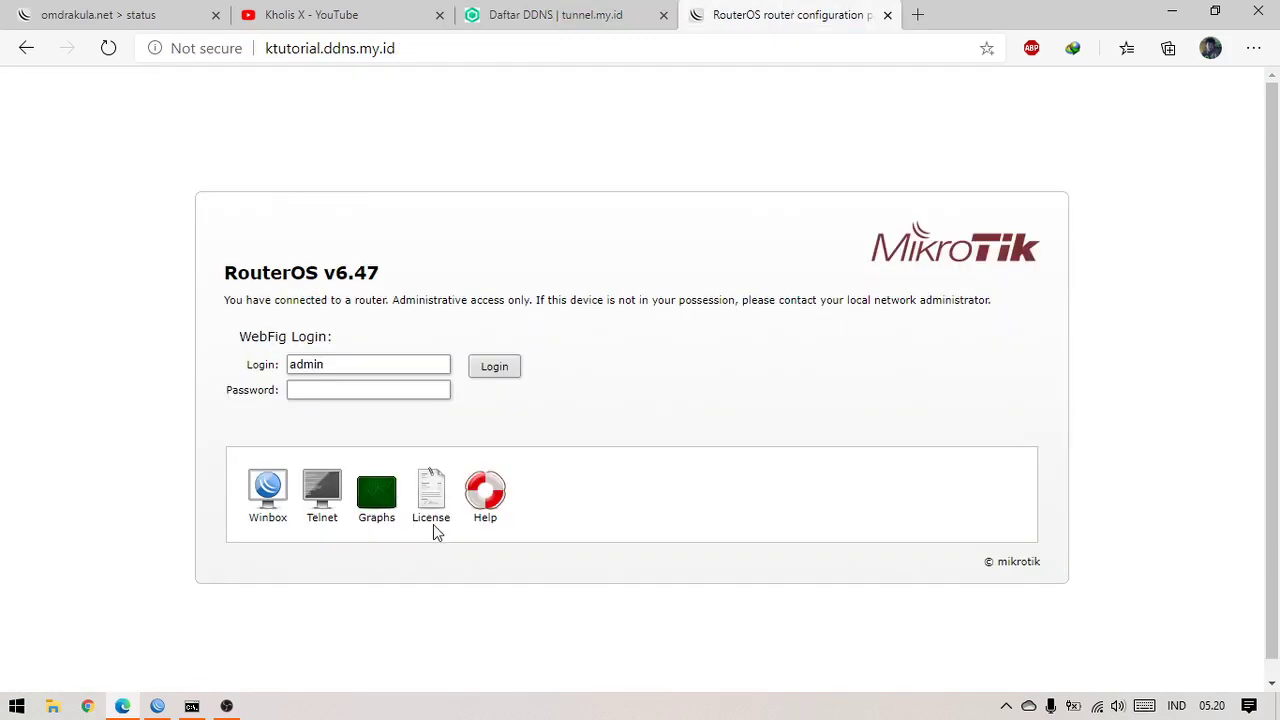
left_click(160, 707)
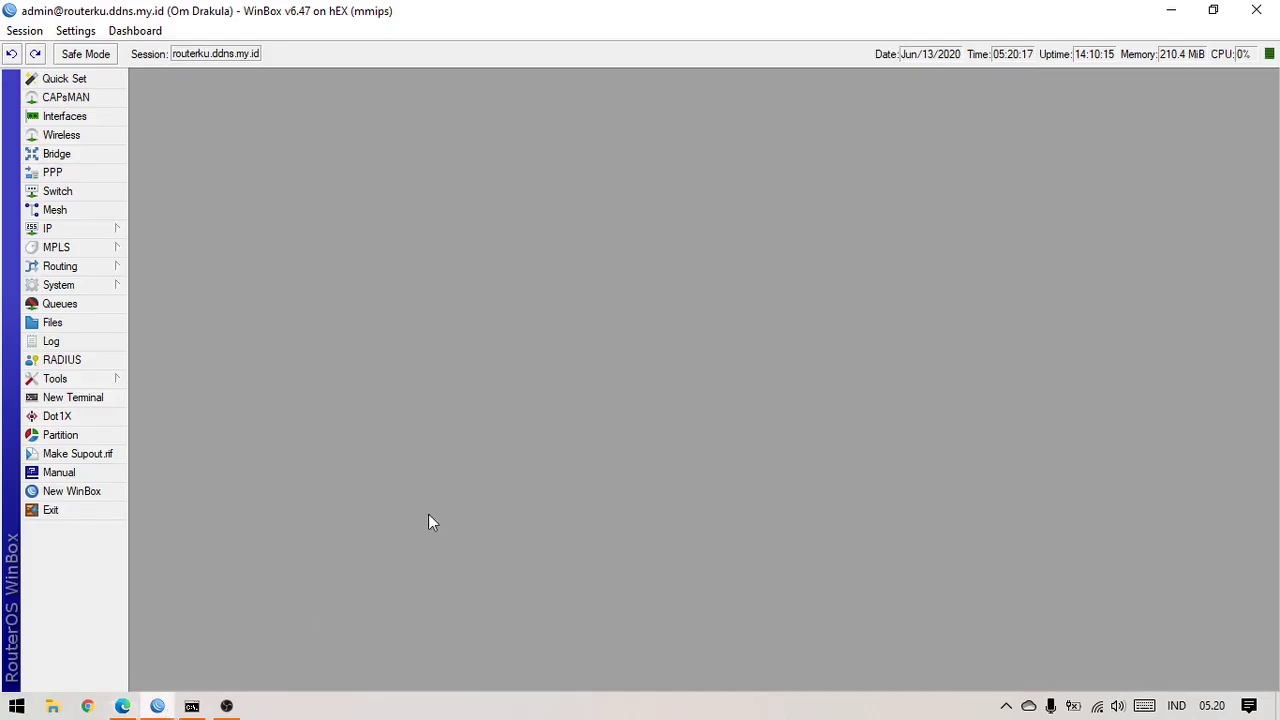
Open a fresh router terminal in WinBox
left_click(112, 399)
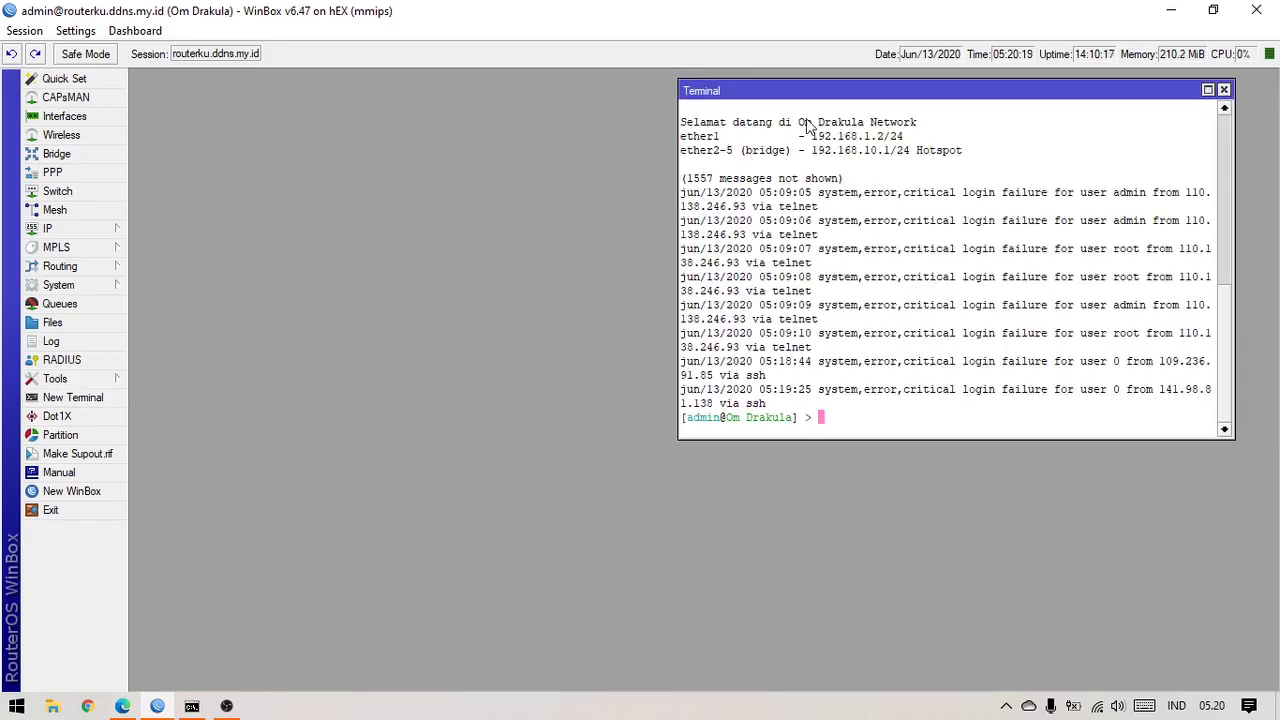
left_click_drag(812, 94, 396, 148)
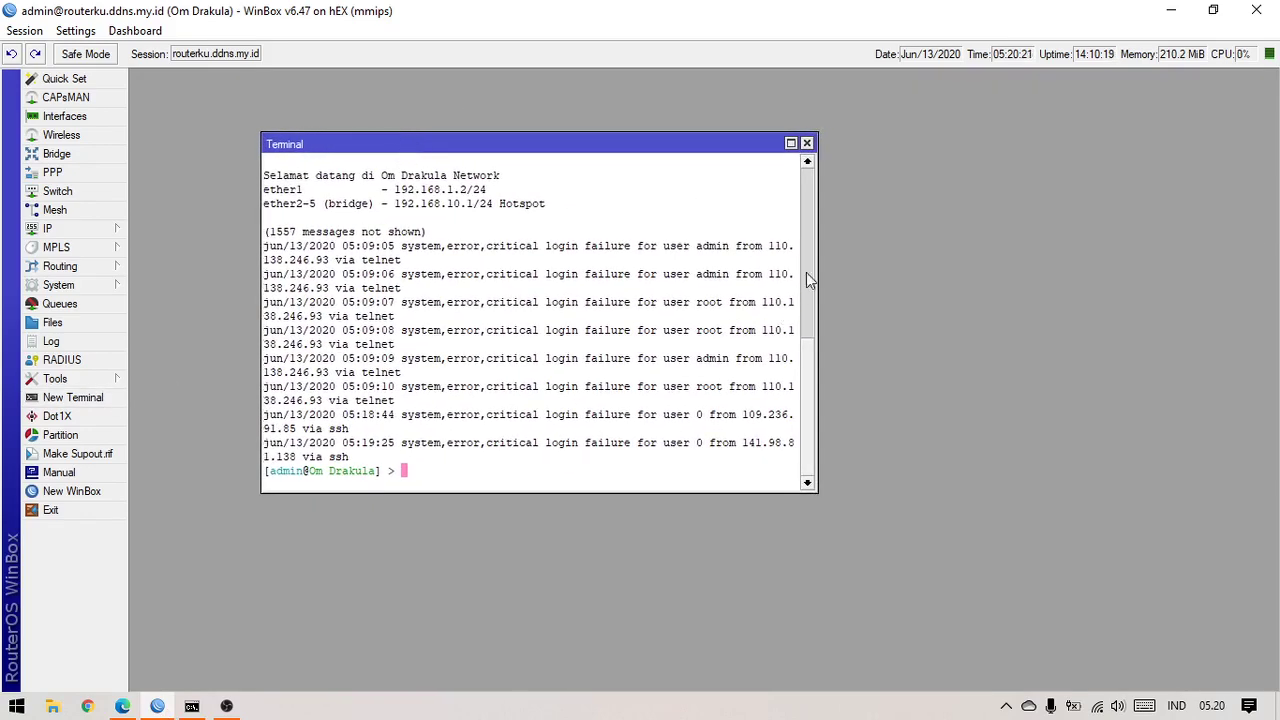
left_click_drag(815, 262, 1077, 278)
left_click(1070, 144)
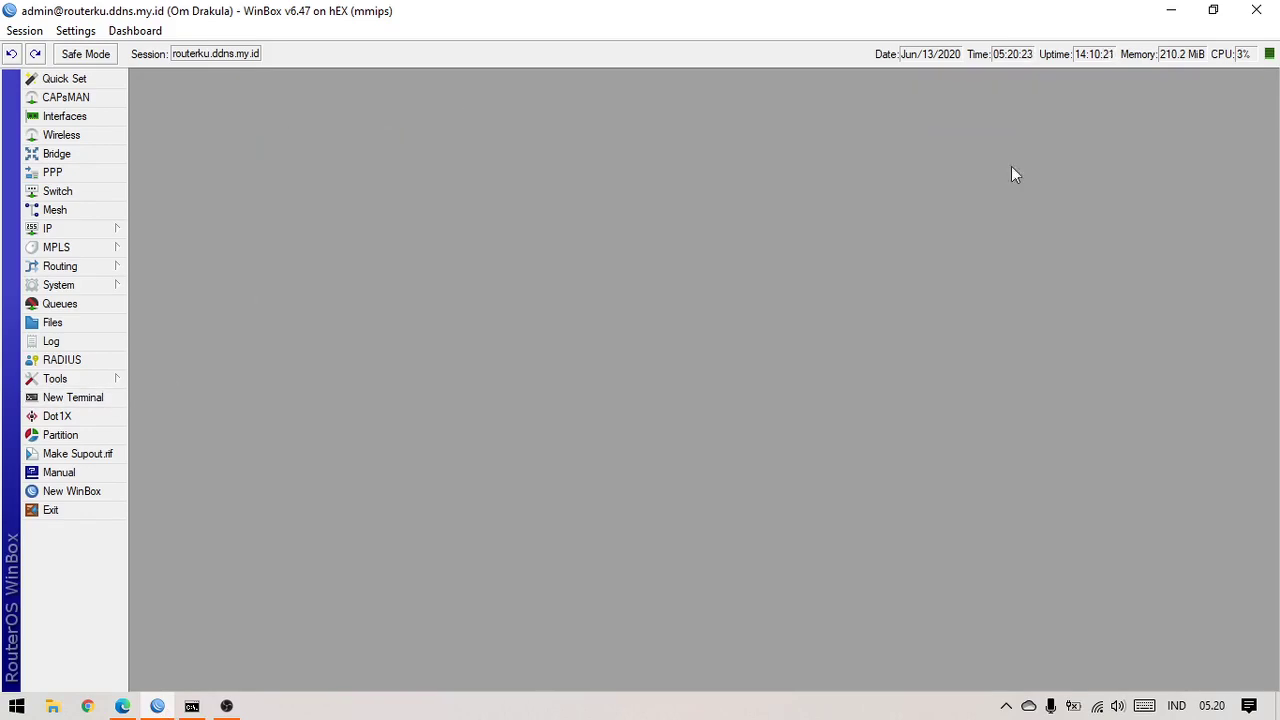
left_click(122, 399)
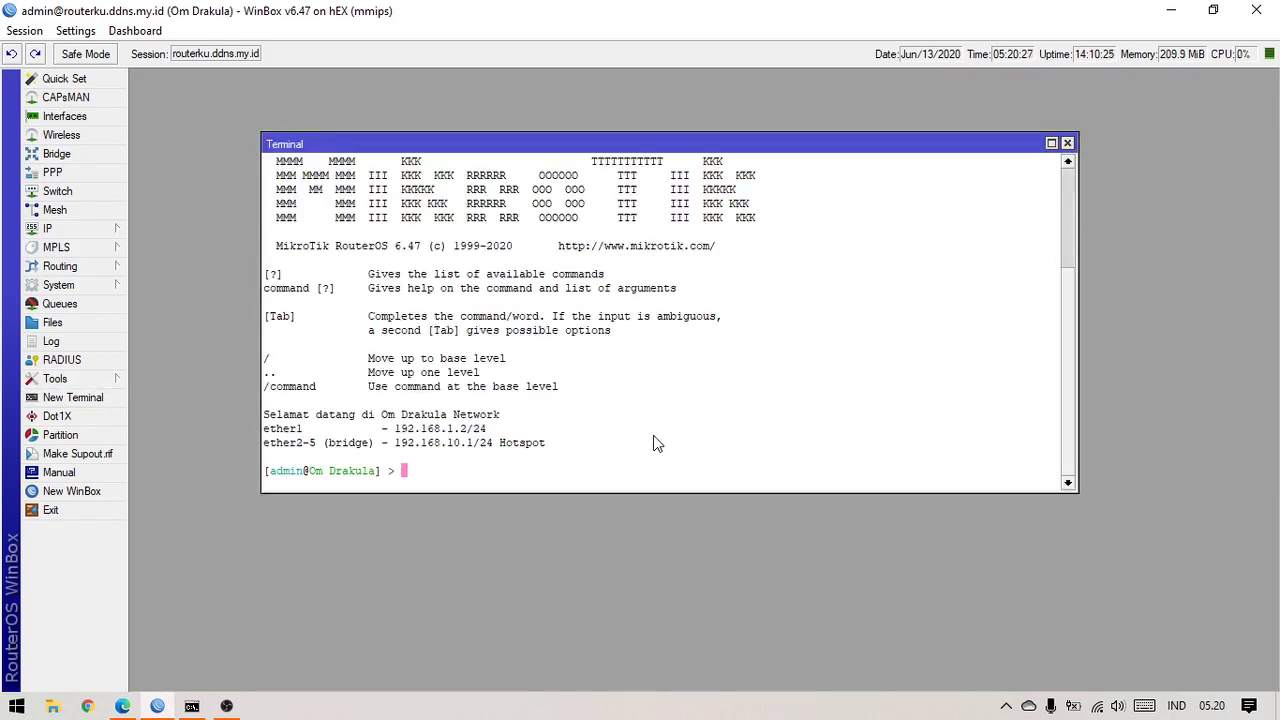
Run /tool fetch with the pasted ktutorial update URL in the terminal
type("tool")
key("Tab")
key("Tab")
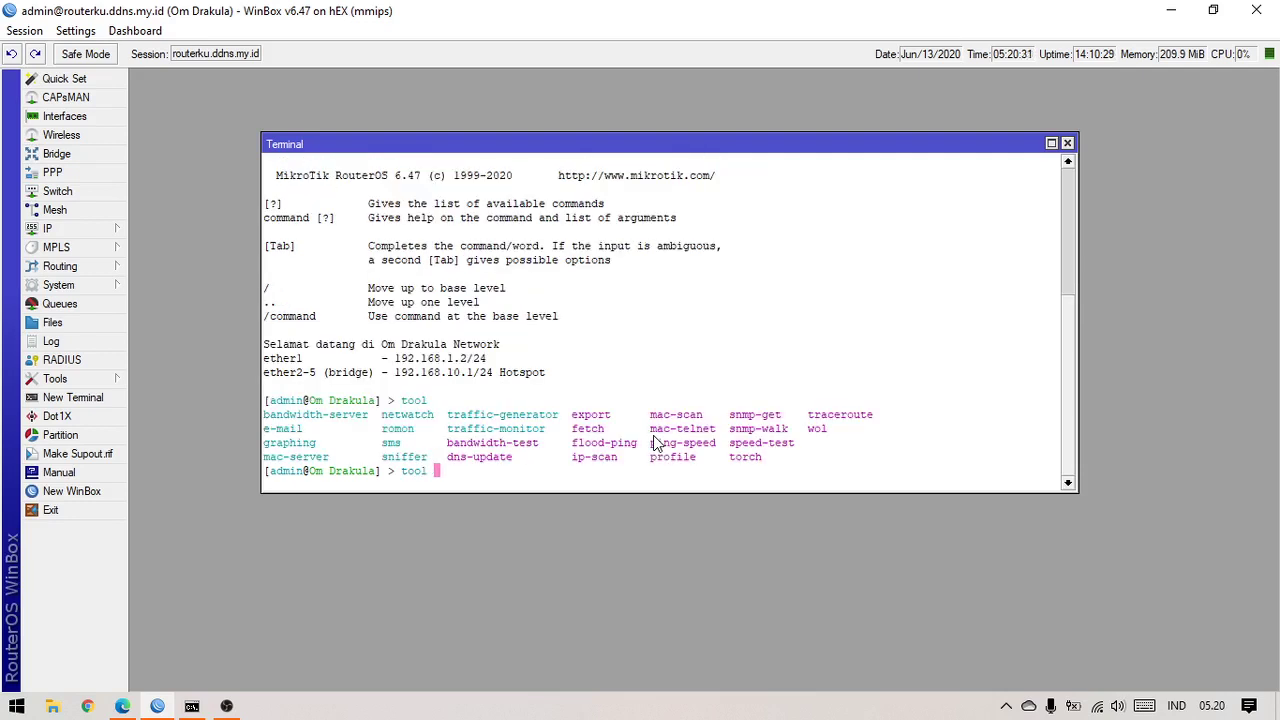
key("Return")
type("tor")
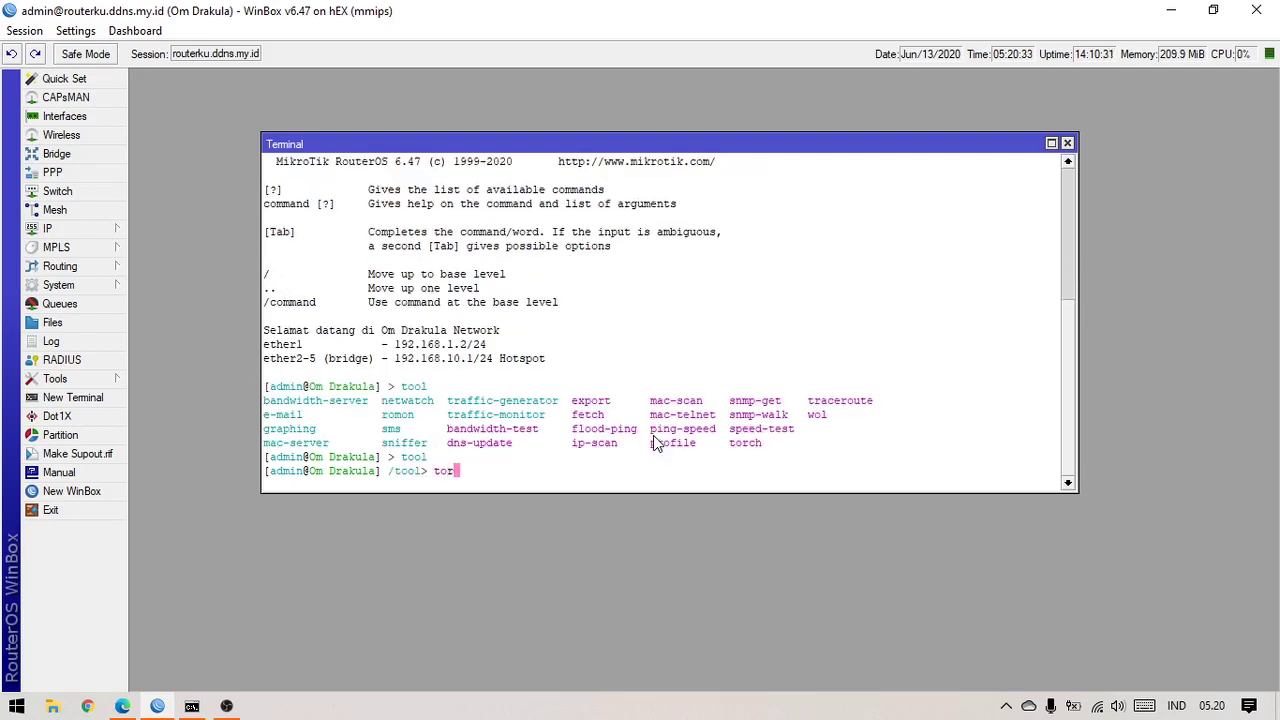
key("Tab")
key("Tab")
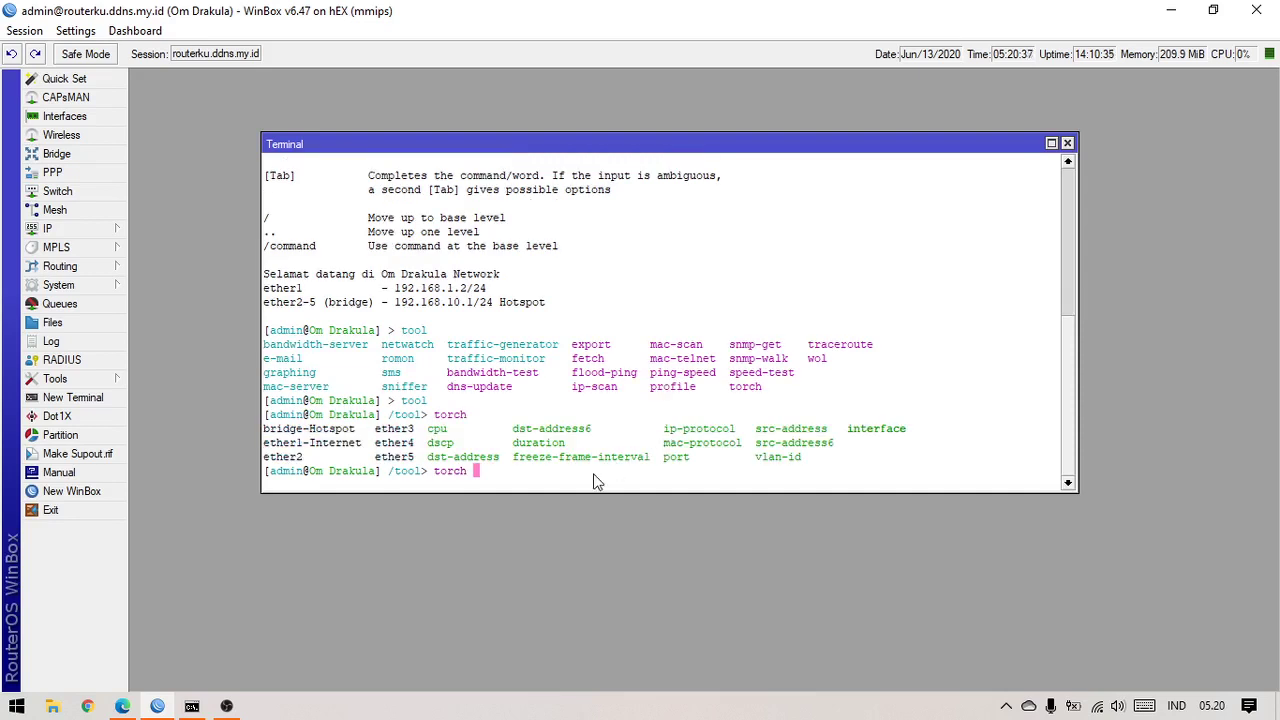
key("BackSpace")
key("BackSpace")
key("BackSpace")
key("BackSpace")
key("BackSpace")
type("fetch")
right_click(593, 480)
left_click(689, 555)
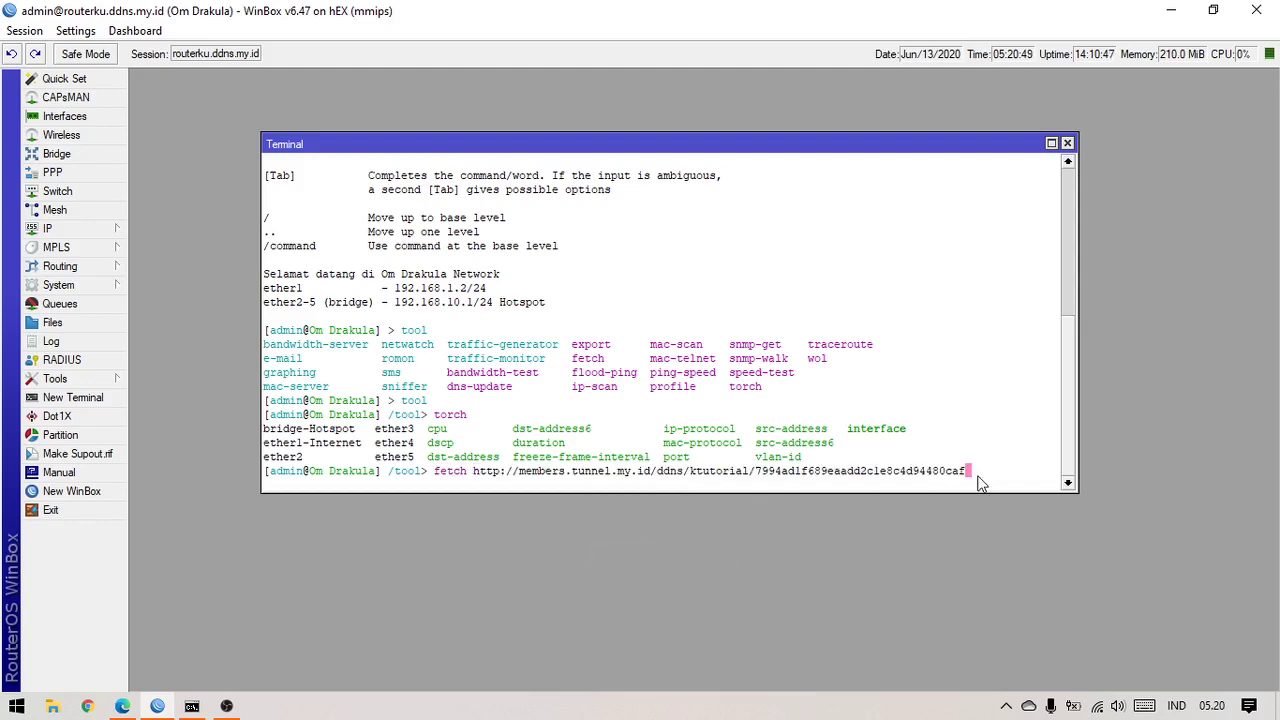
key("Return")
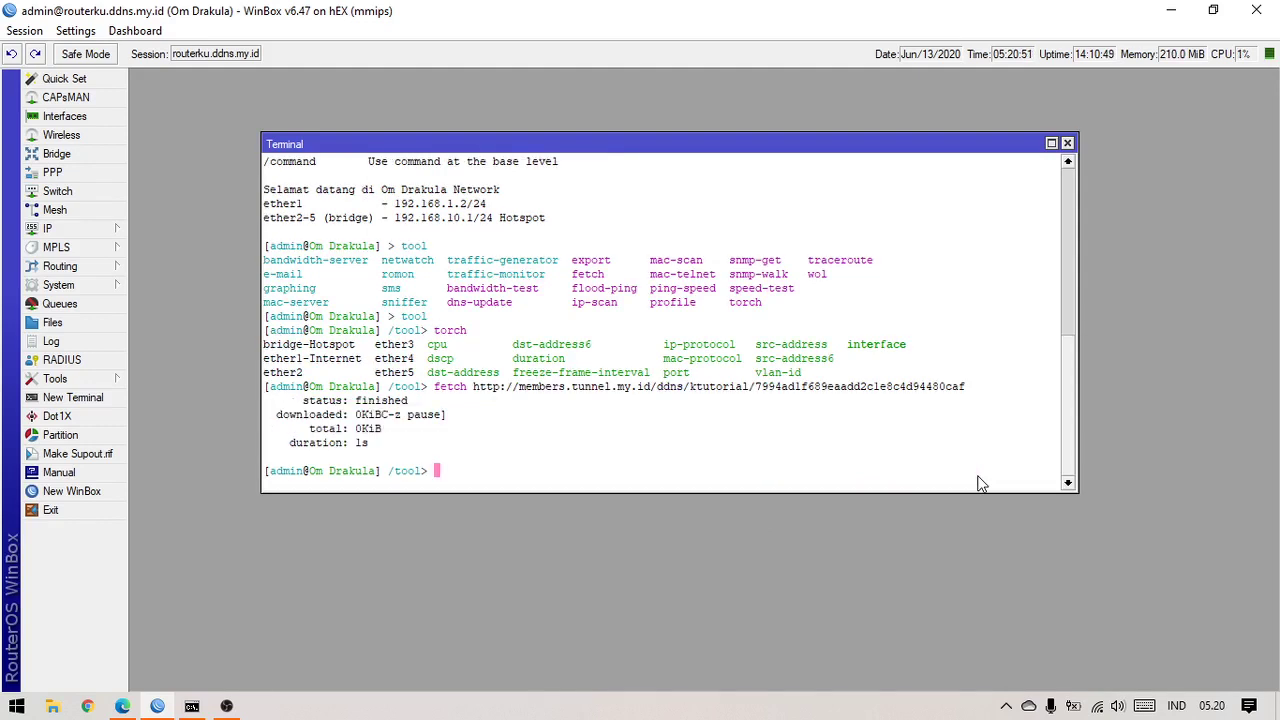
From the base command level, run /tool fetch with the pasted tunnel.my.id update URL
type("/")
key("Return")
type("/")
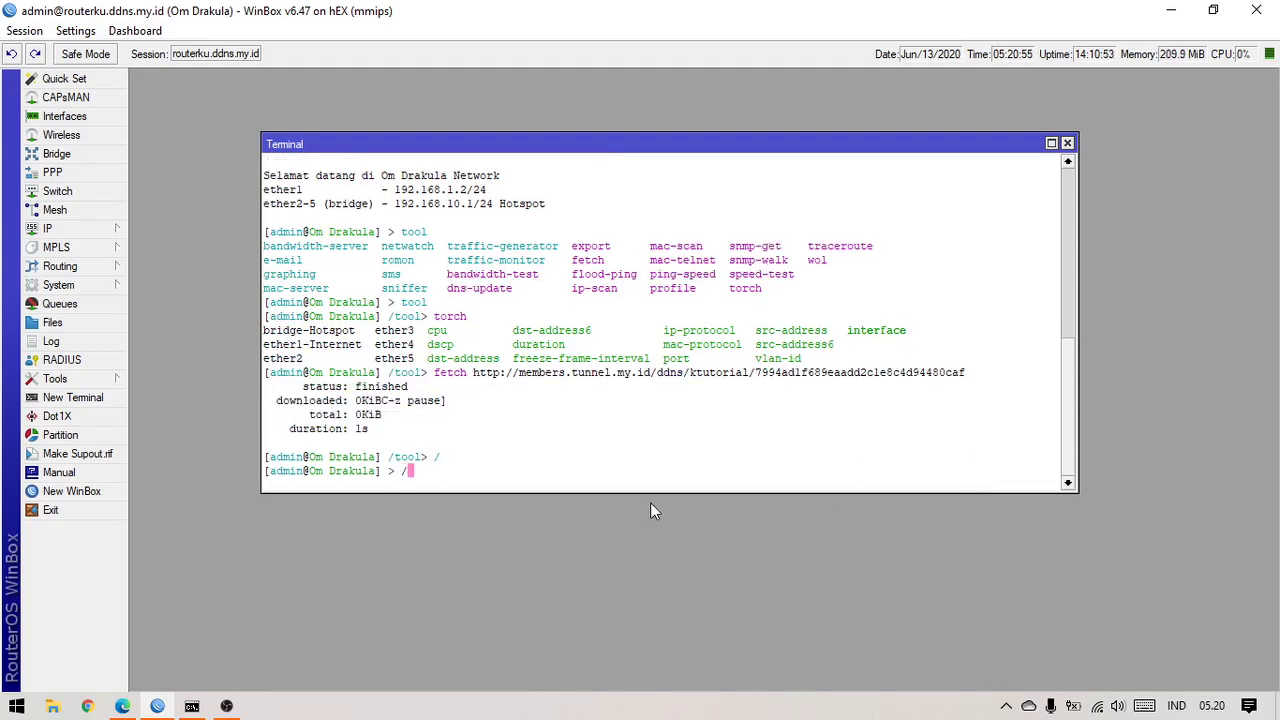
type("tool fetch")
right_click(618, 560)
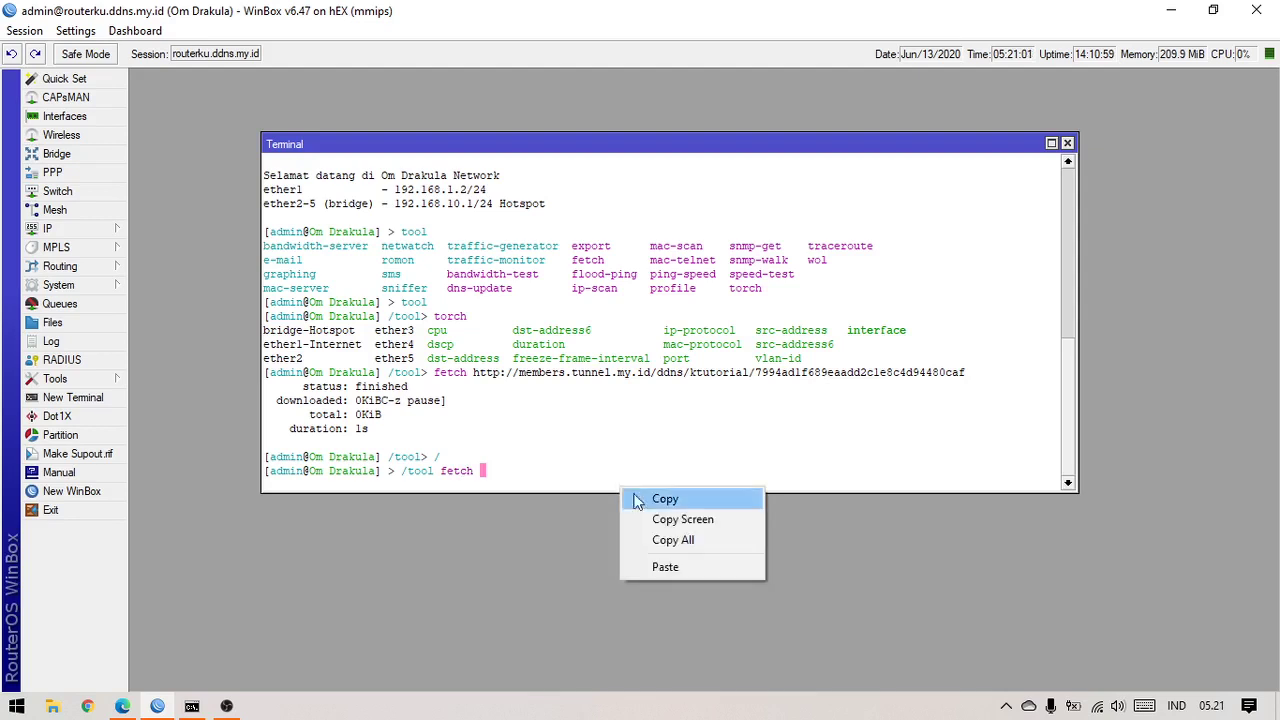
left_click(665, 567)
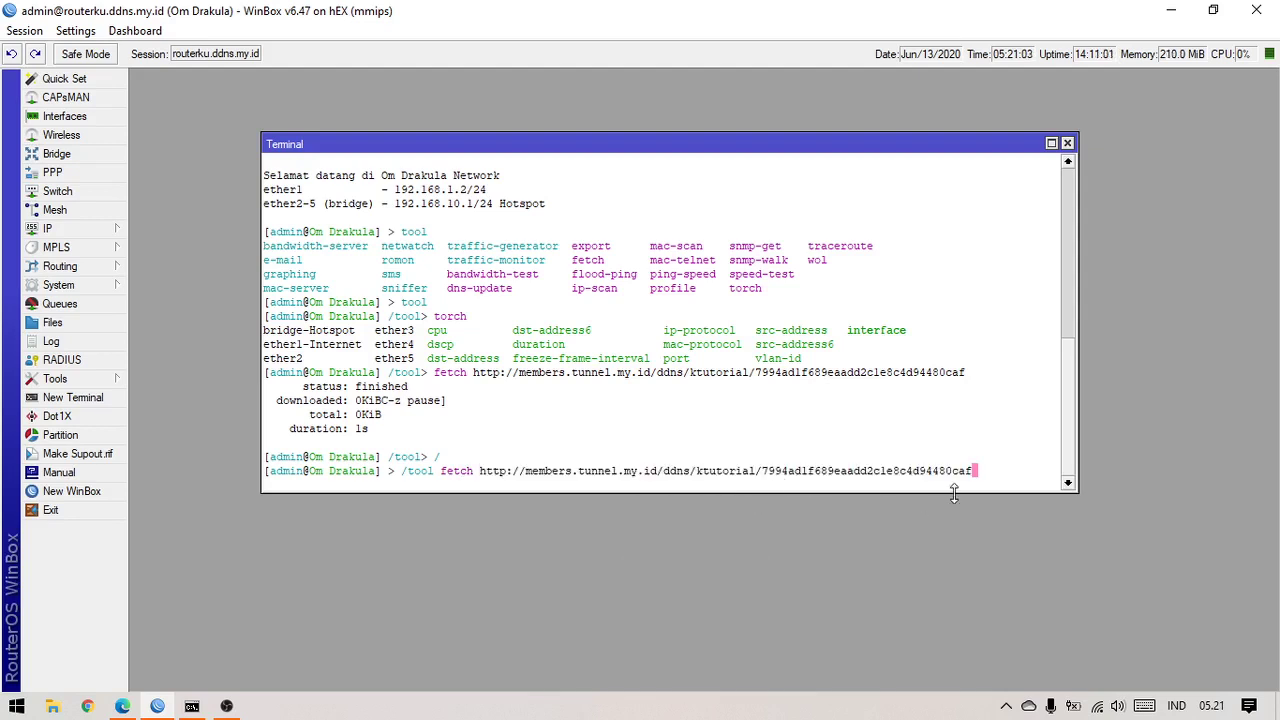
key("Return")
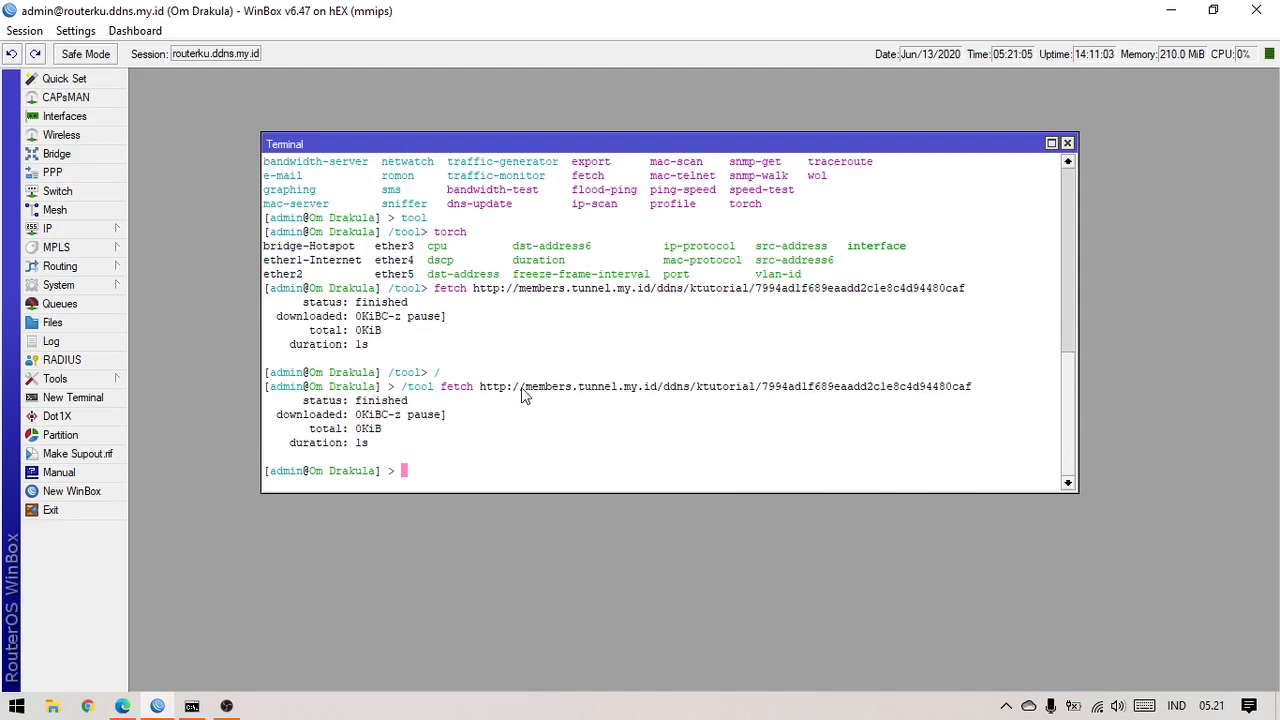
Select the full /tool fetch command line in the terminal and copy it
left_click_drag(481, 383, 958, 436)
left_click_drag(402, 393, 975, 393)
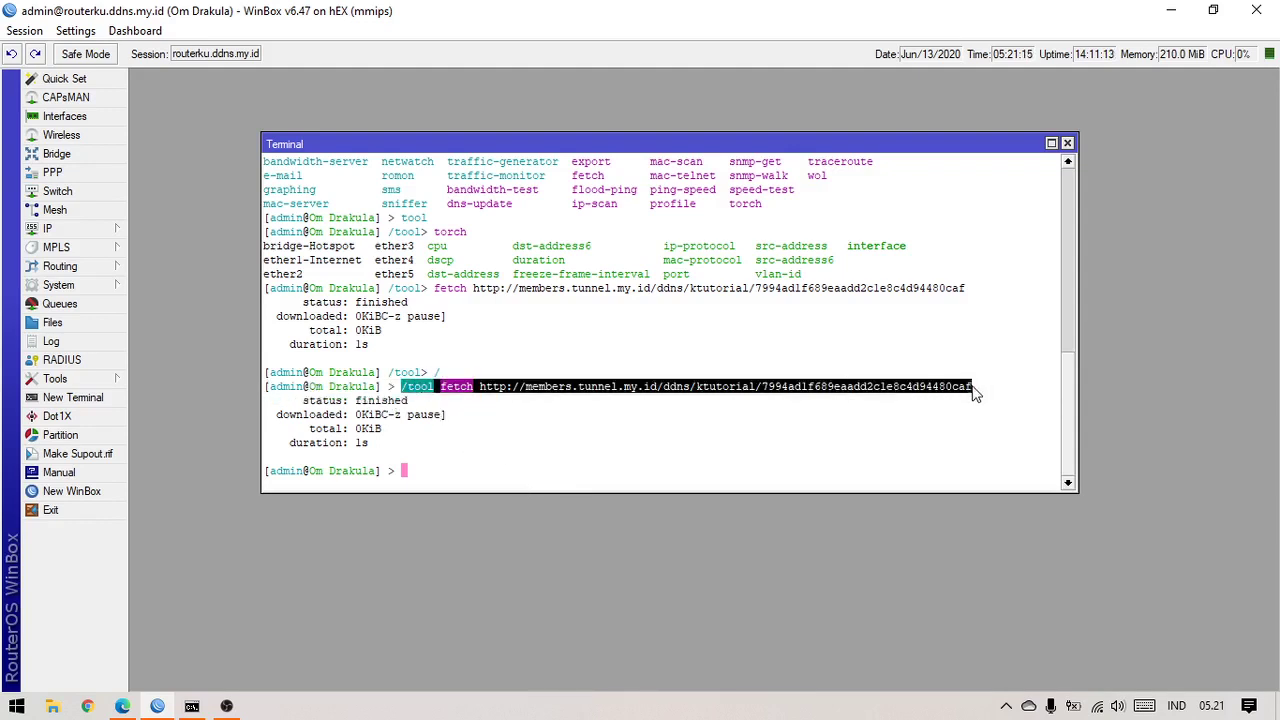
right_click(957, 389)
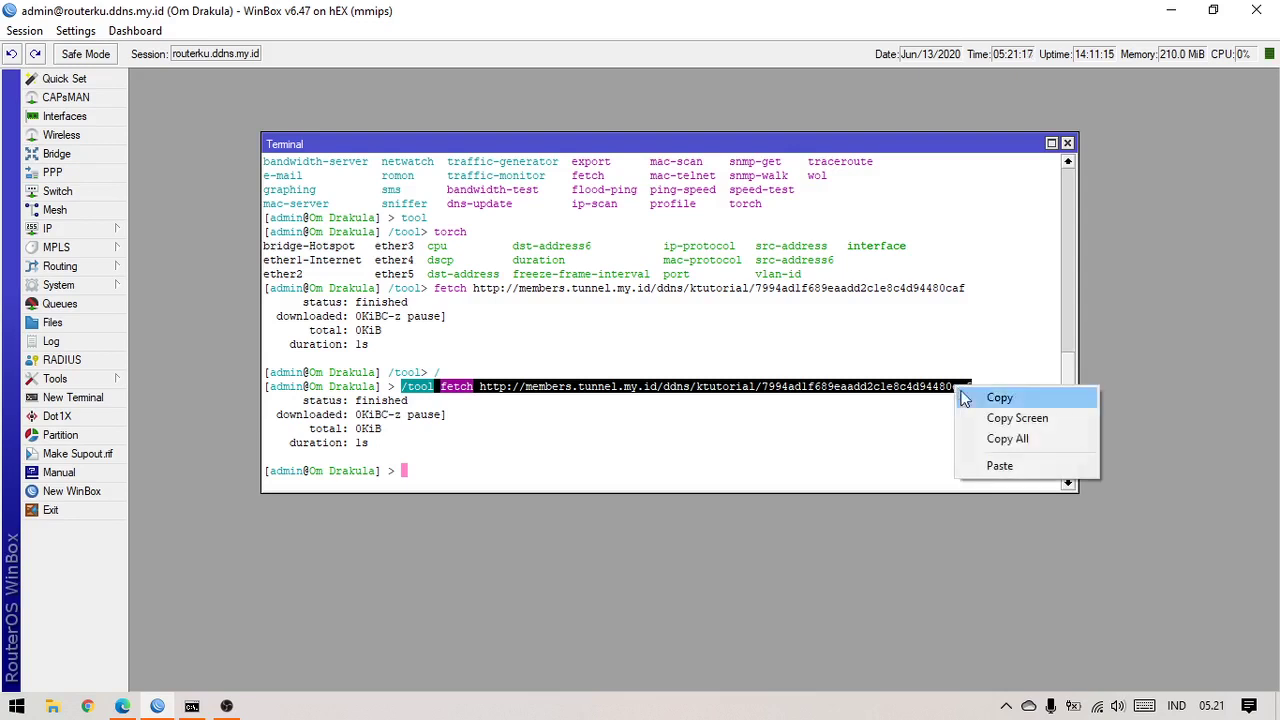
left_click(985, 393)
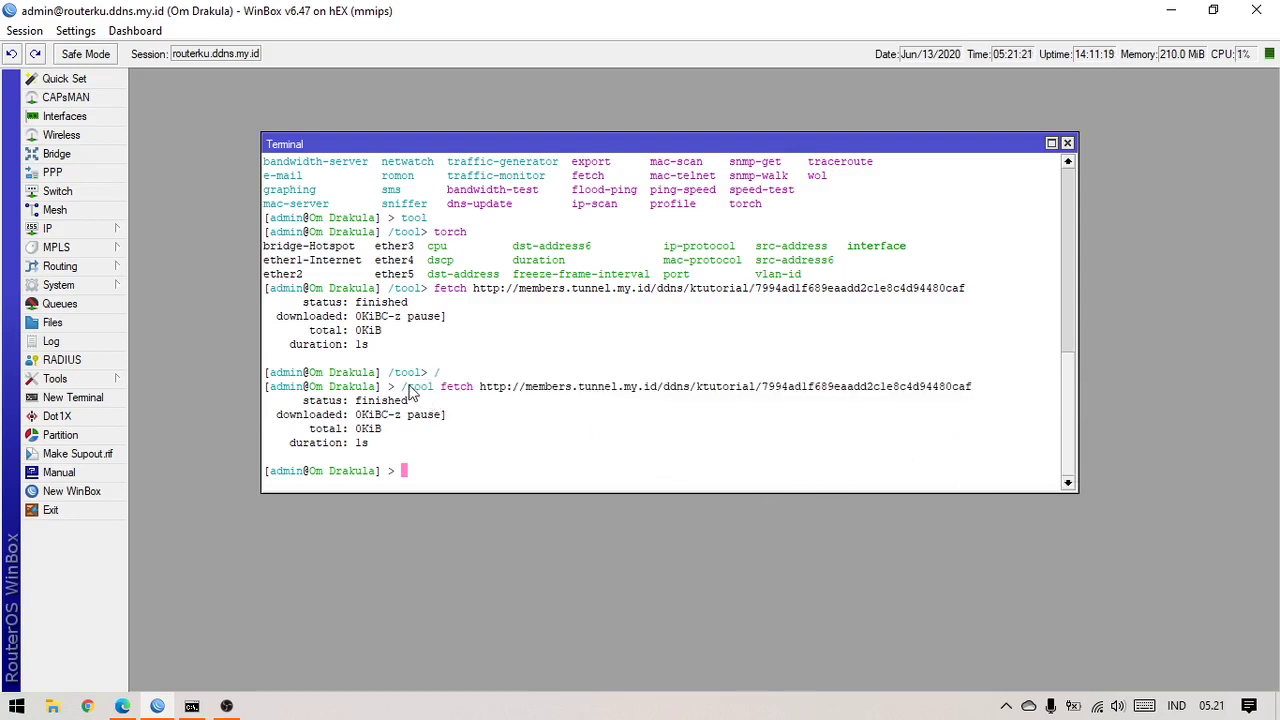
left_click_drag(404, 387, 685, 392)
left_click(680, 429)
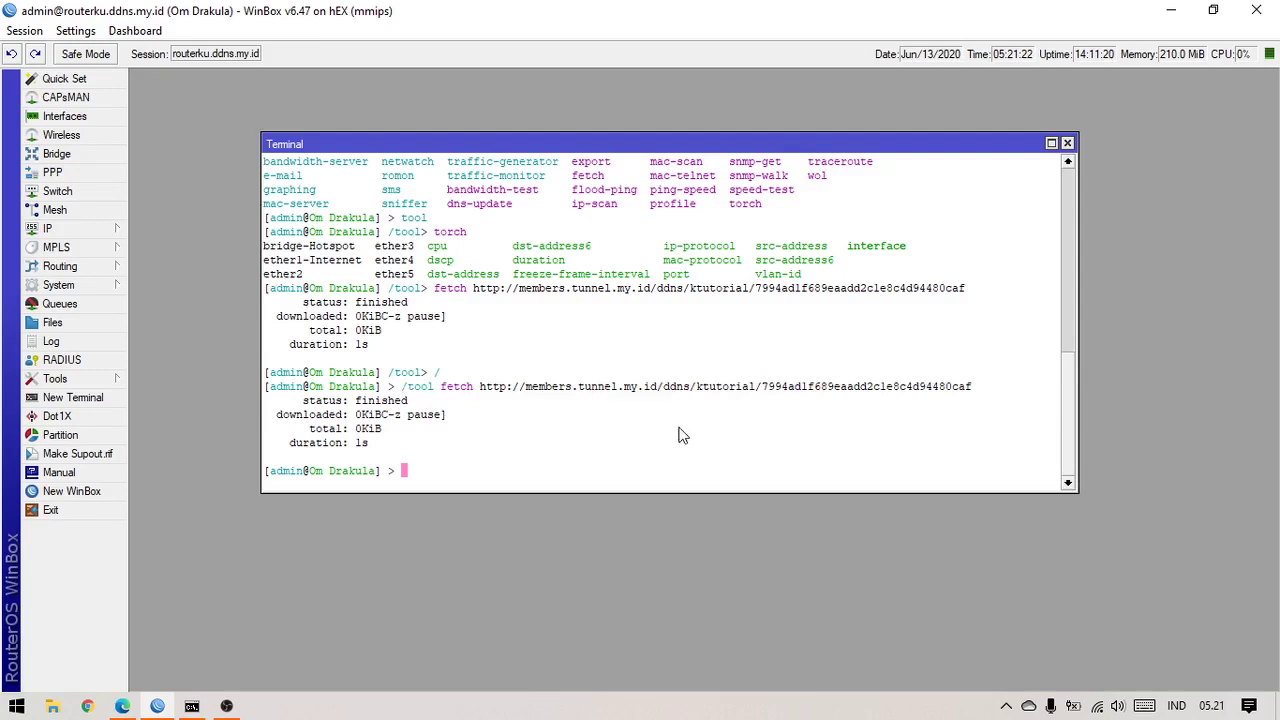
left_click(96, 323)
scroll(722, 450, "down", 3)
scroll(722, 450, "up", 3)
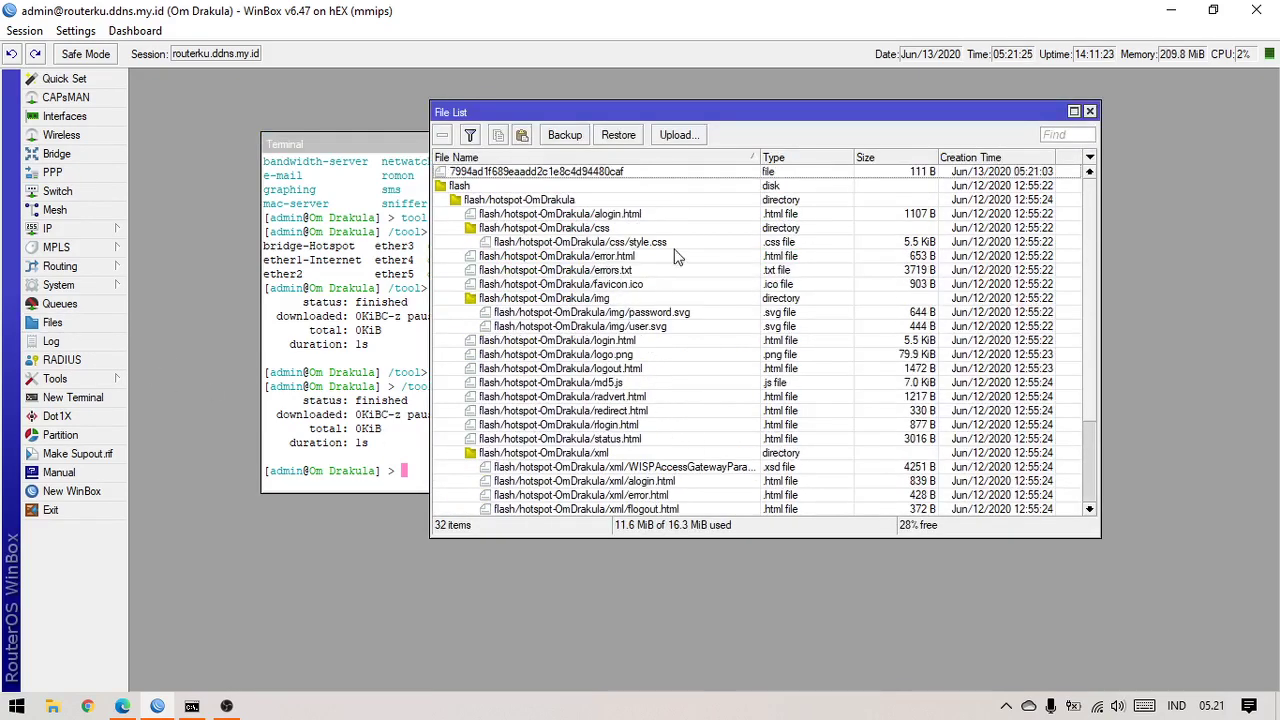
left_click(620, 176)
scroll(745, 442, "down", 3)
scroll(740, 430, "up", 3)
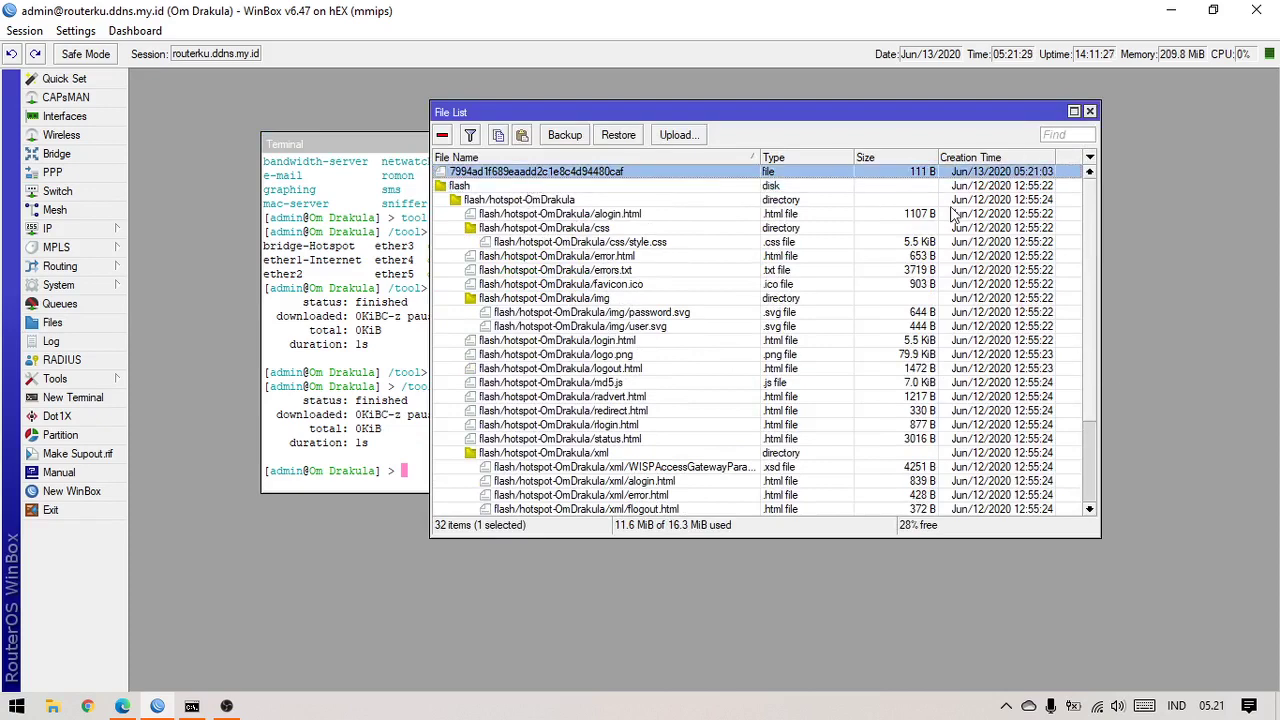
left_click(1090, 111)
left_click_drag(683, 153, 563, 100)
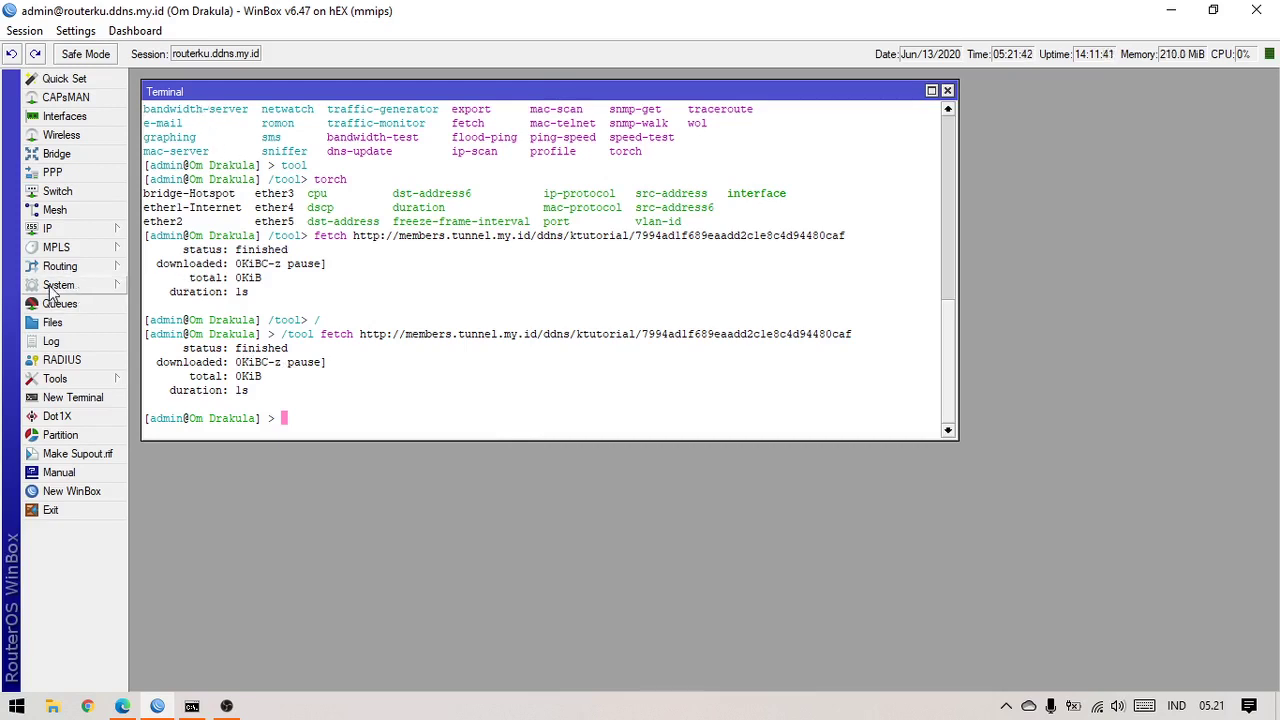
Add a new System > Scheduler task with the copied /tool fetch command as its On Event script
left_click(51, 289)
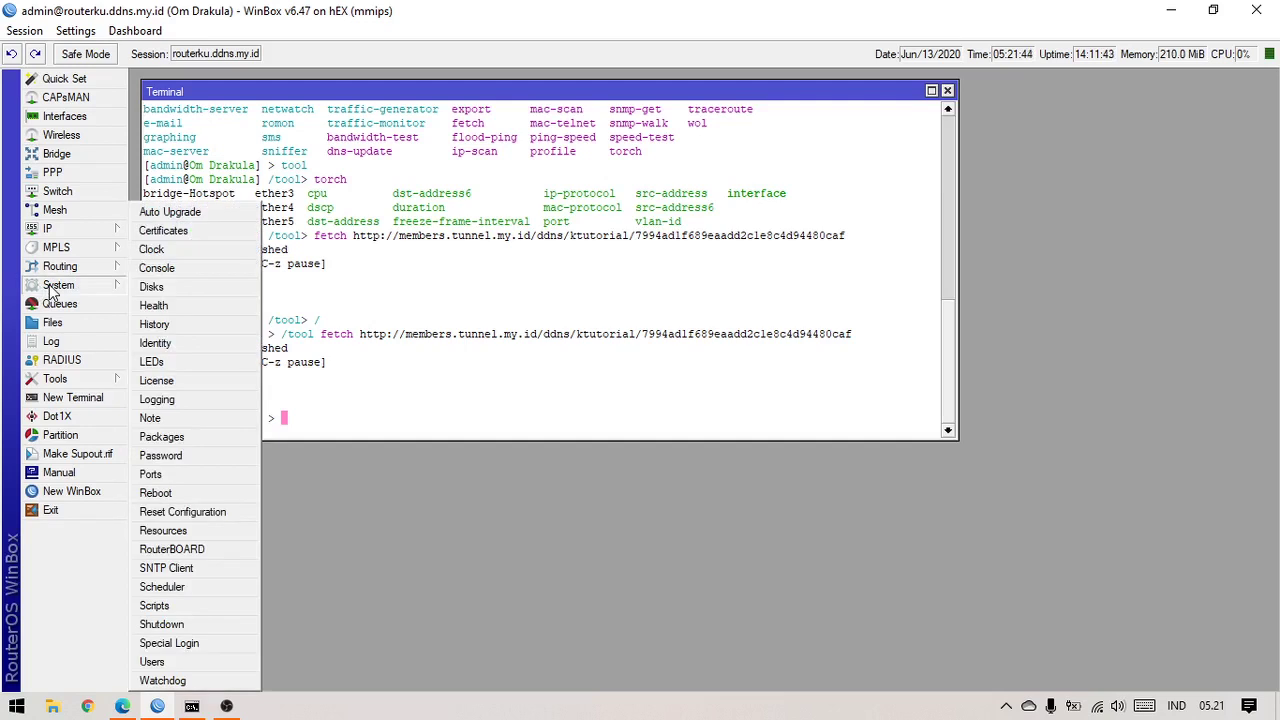
left_click(549, 508)
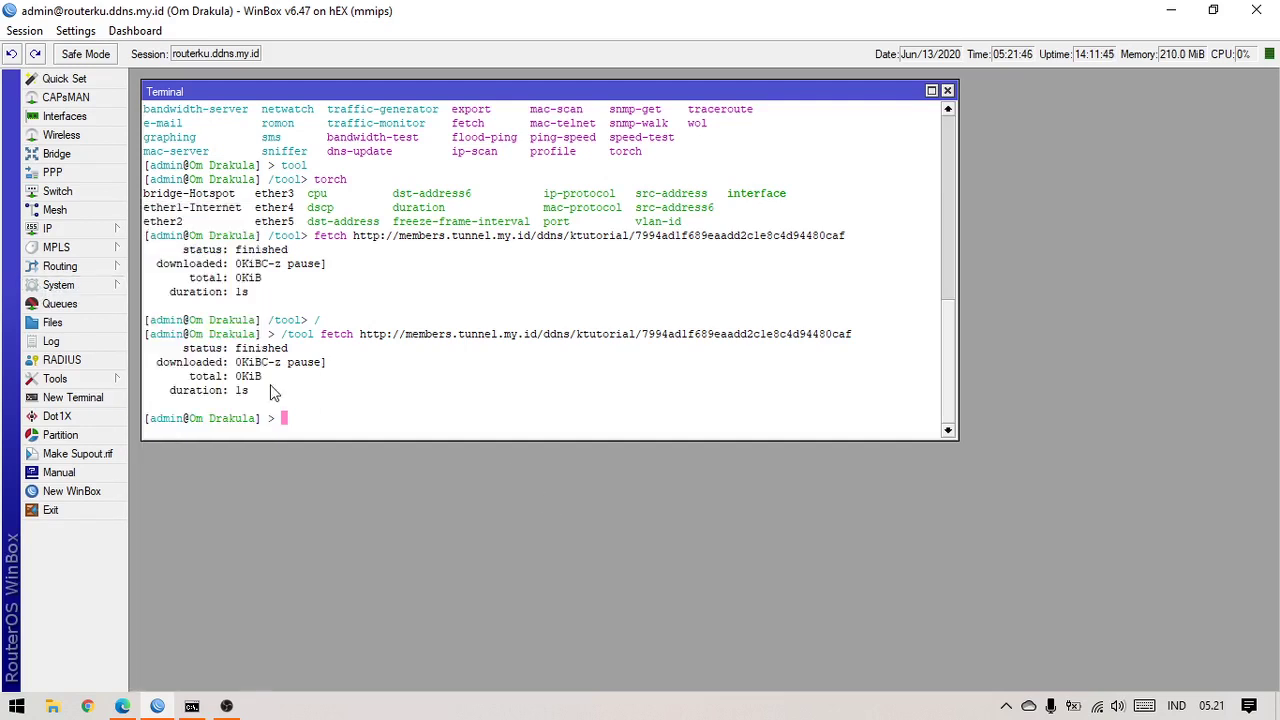
left_click(58, 285)
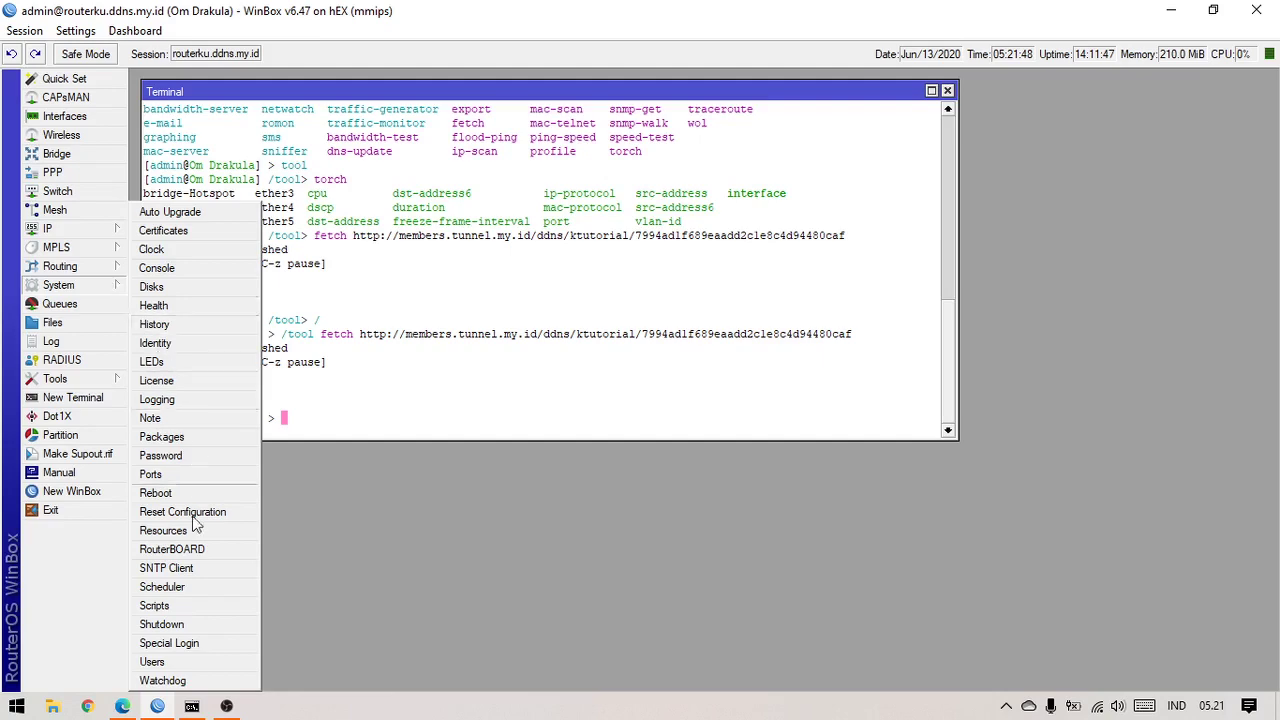
left_click(197, 588)
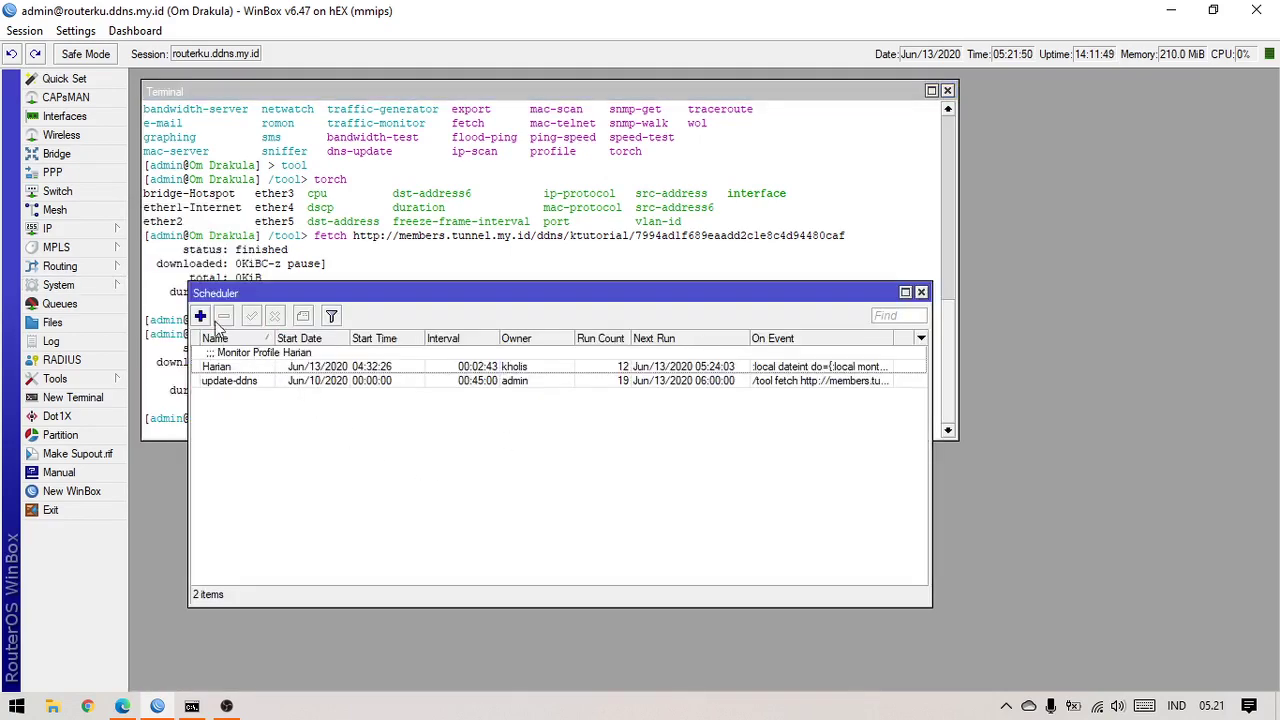
left_click(200, 316)
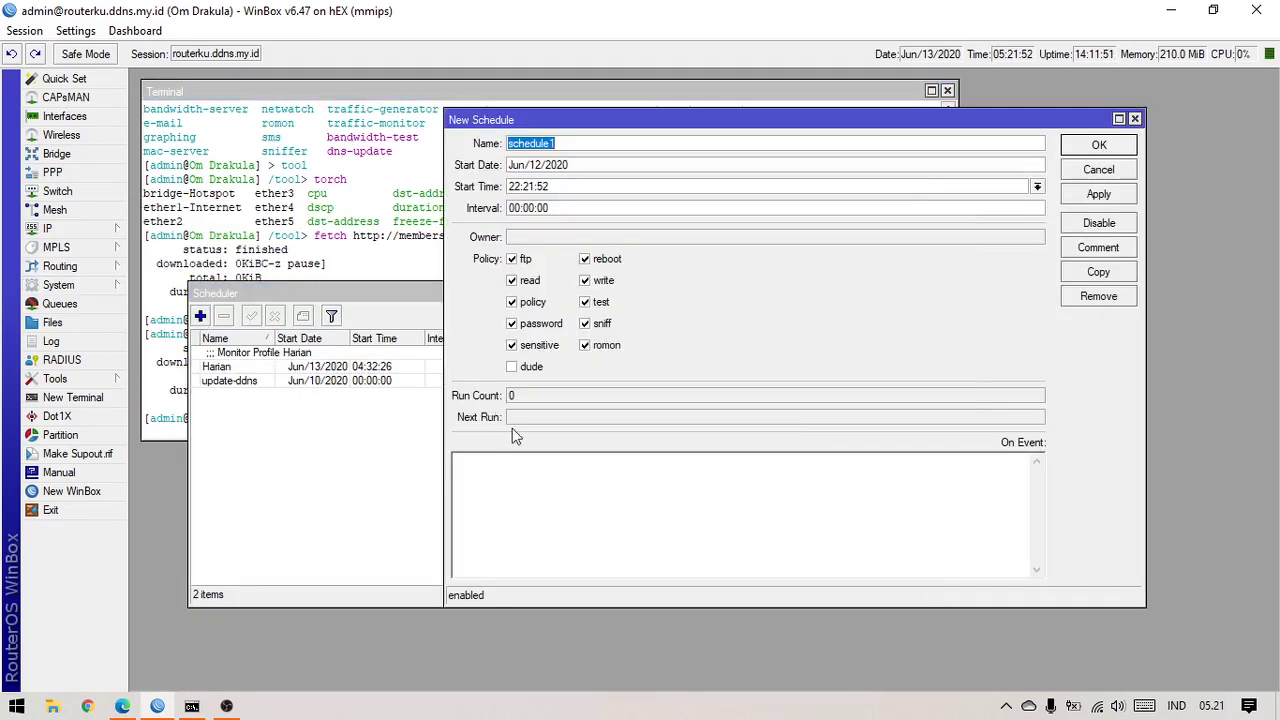
left_click(548, 524)
right_click(551, 496)
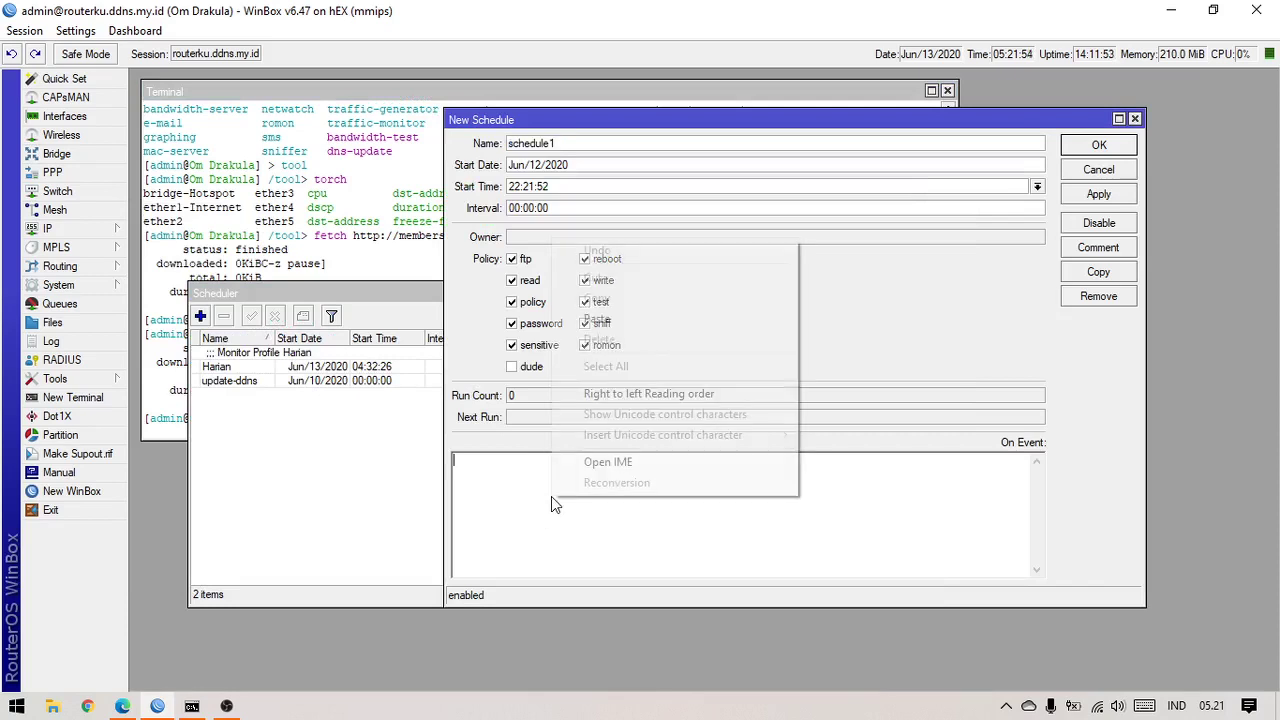
left_click(620, 319)
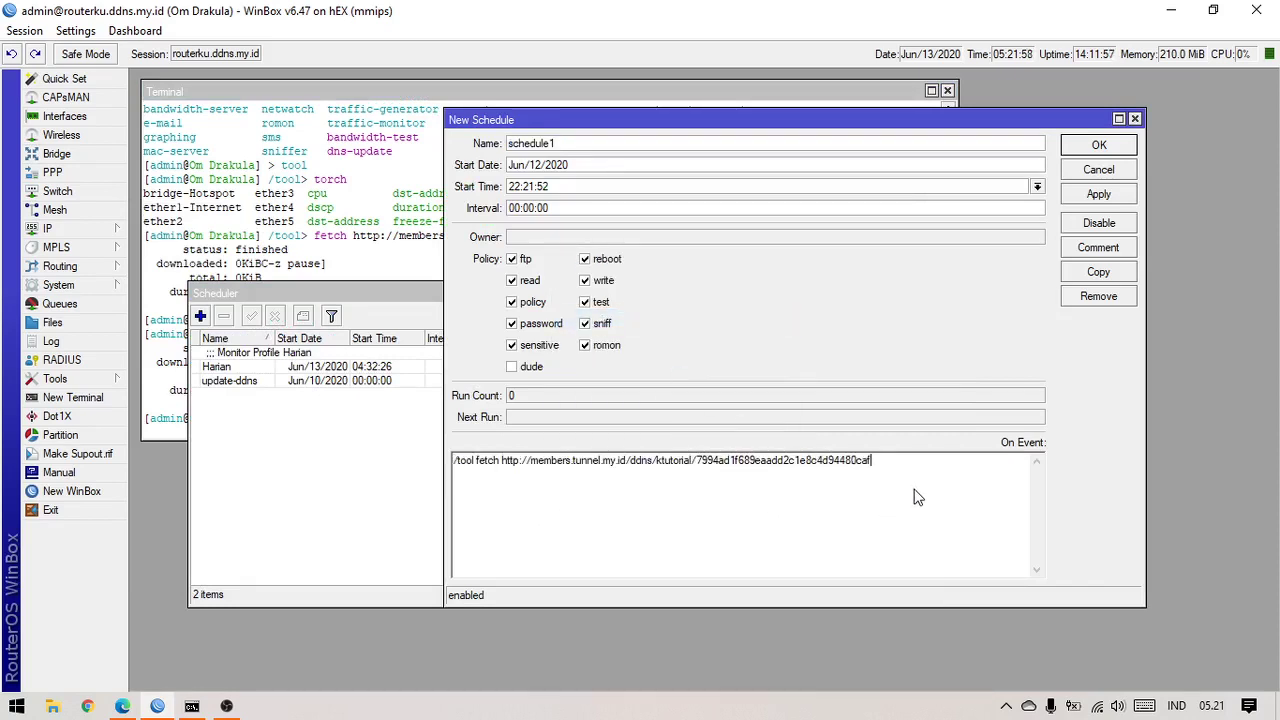
key("Return")
Name the schedule ddns-ktutorial and set its start time to 00:00:00
double_click(620, 142)
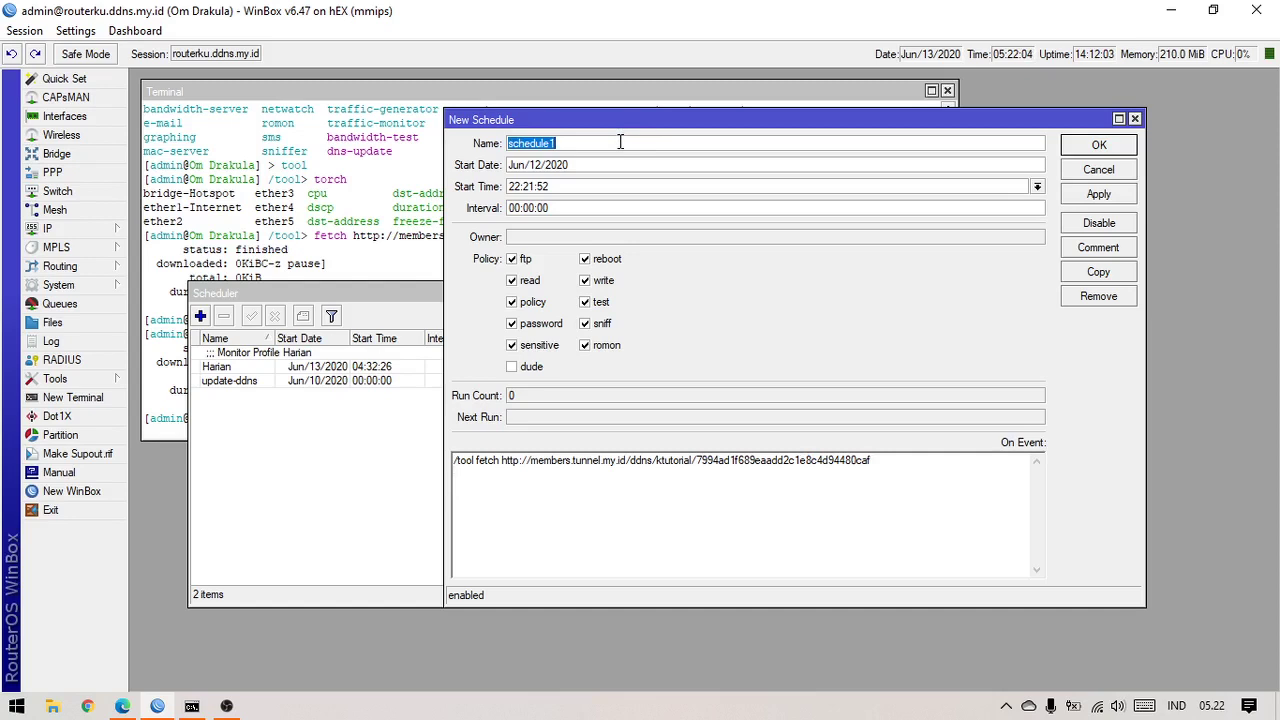
type("k")
key("BackSpace")
type("ddns-ktutorial")
left_click(1037, 186)
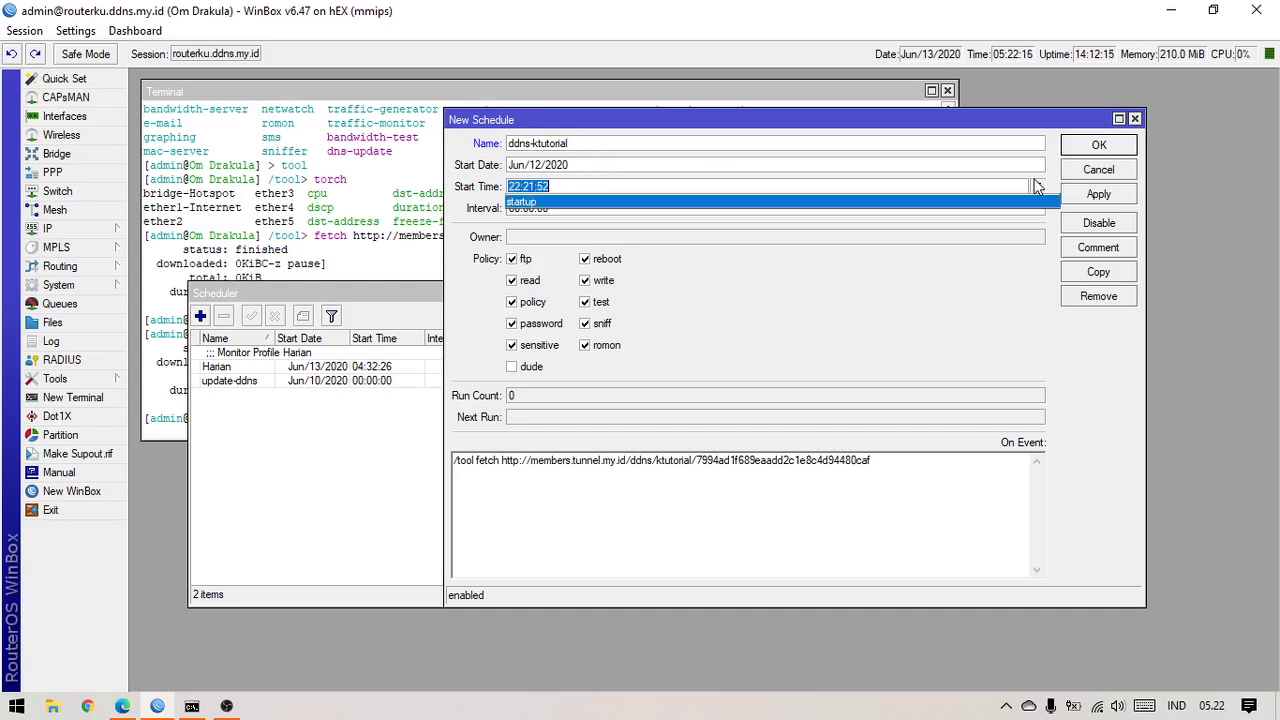
left_click(1038, 187)
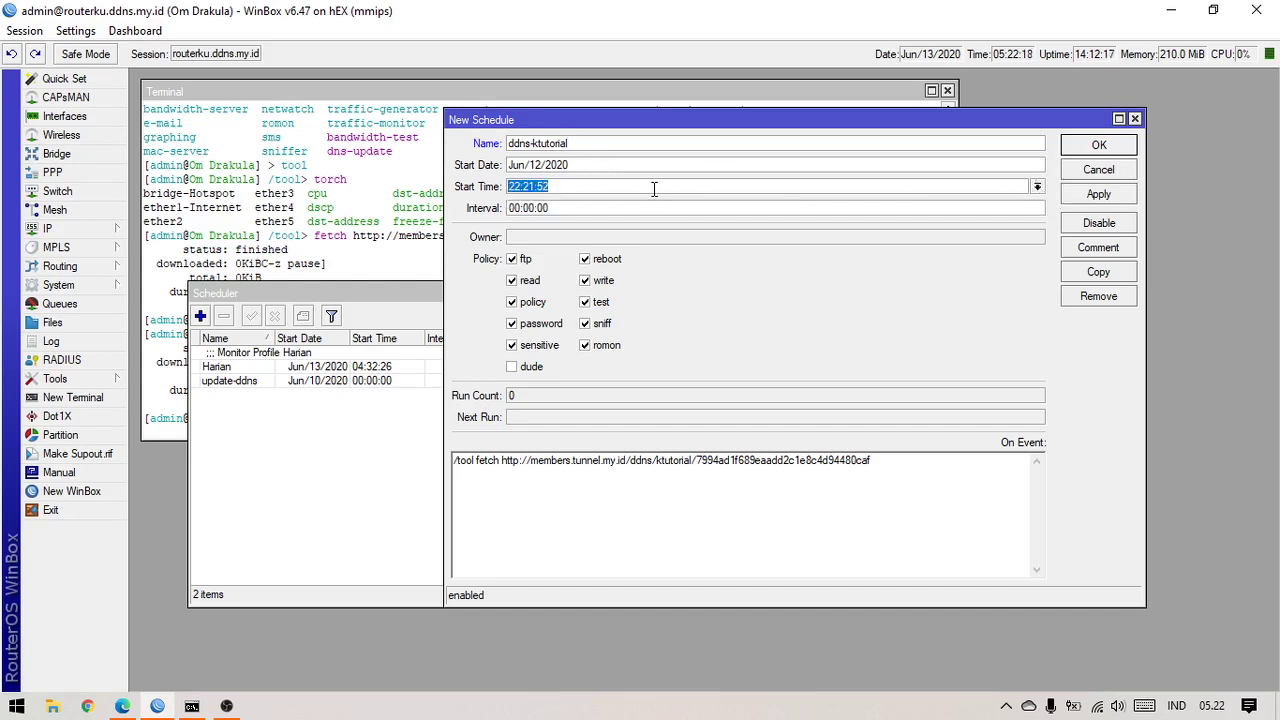
type("00")
type("00")
Set the schedule interval to 00:05:00 and apply it
left_click(640, 208)
key("Right")
key("Right")
key("Right")
key("Left")
key("Left")
key("Left")
key("BackSpace")
key("BackSpace")
key("BackSpace")
type("45")
key("BackSpace")
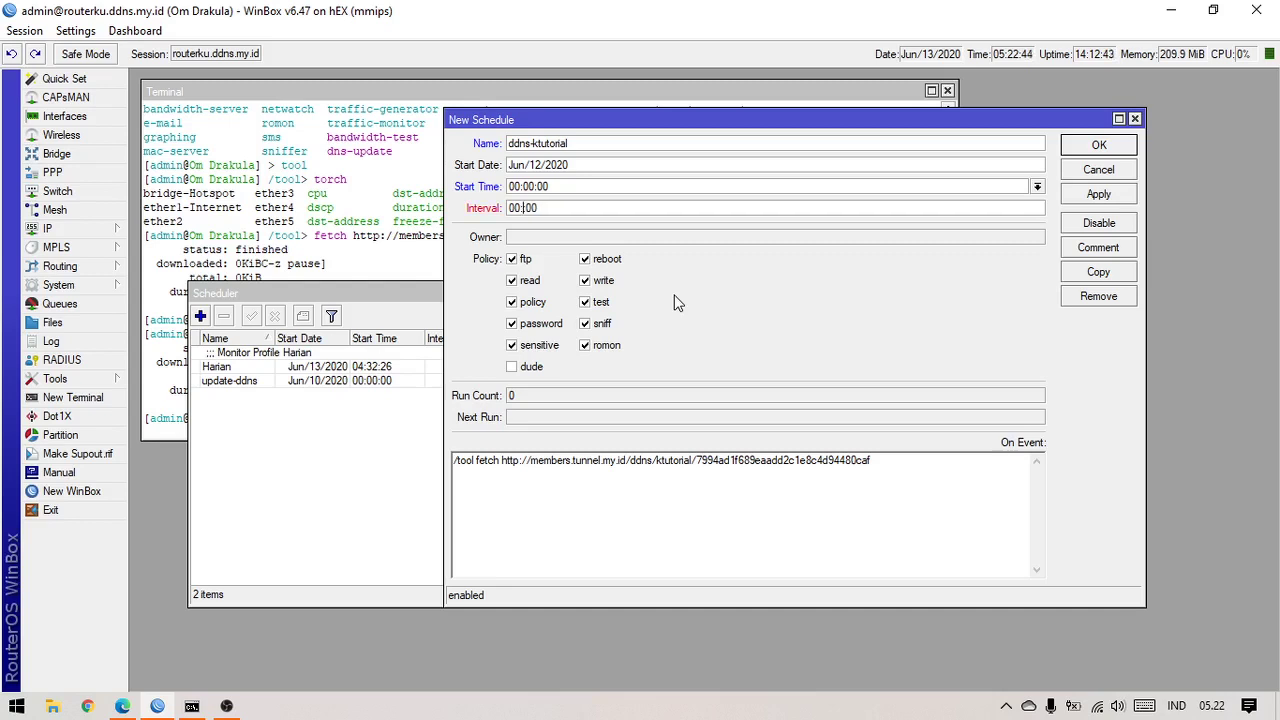
type("05:00")
left_click(698, 213)
left_click(1105, 198)
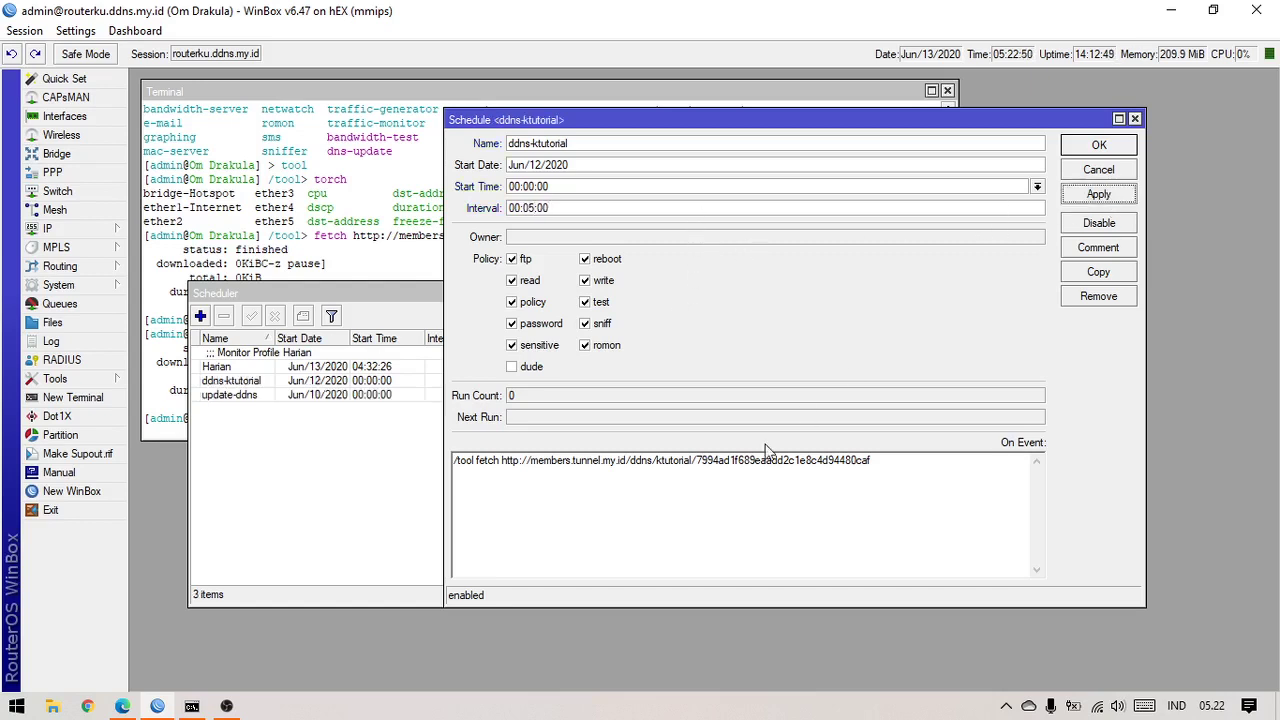
Change the interval to 00:10:00 and apply, moving the next run to 05:30:00
left_click_drag(510, 417, 568, 420)
left_click(535, 420)
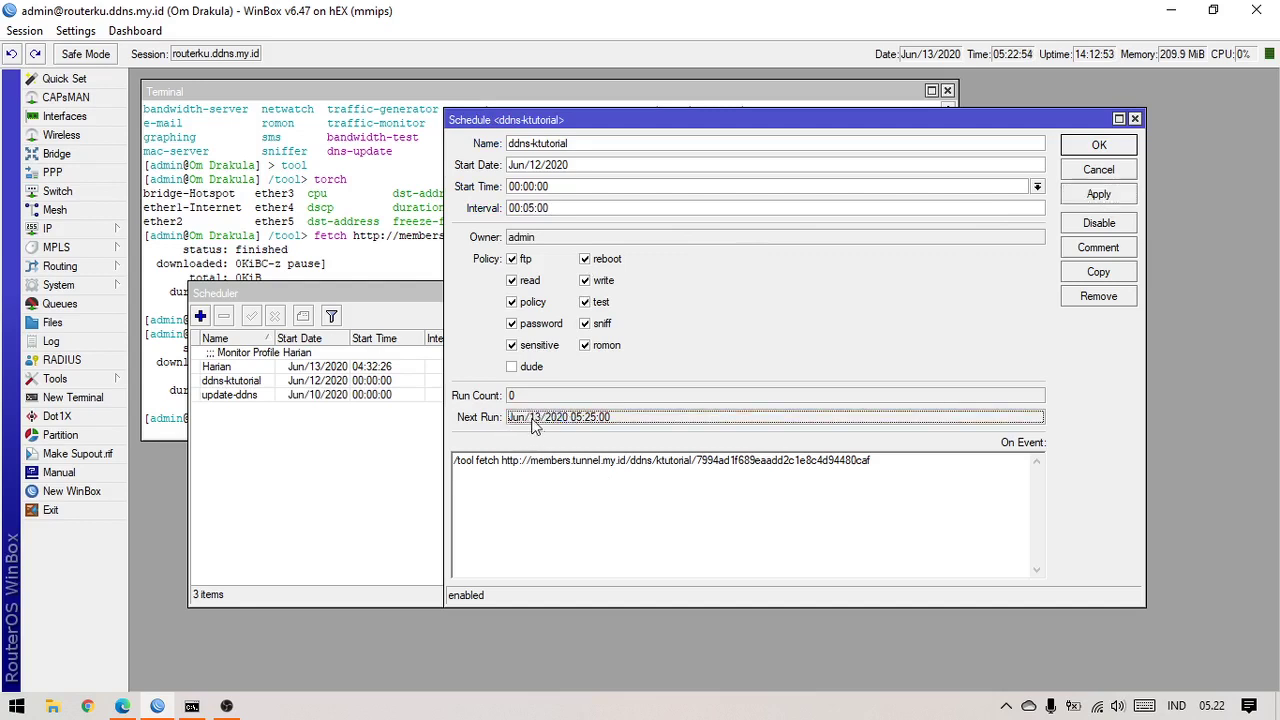
left_click_drag(571, 419, 608, 417)
left_click(629, 417)
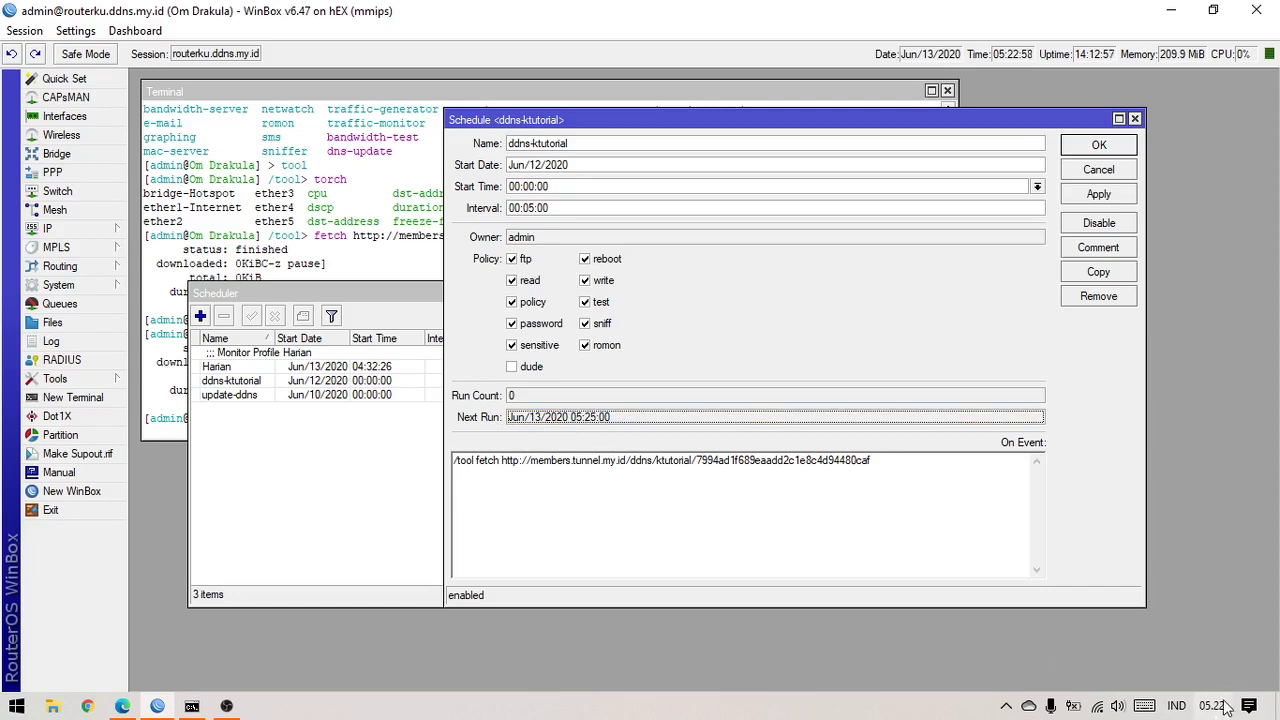
left_click(836, 527)
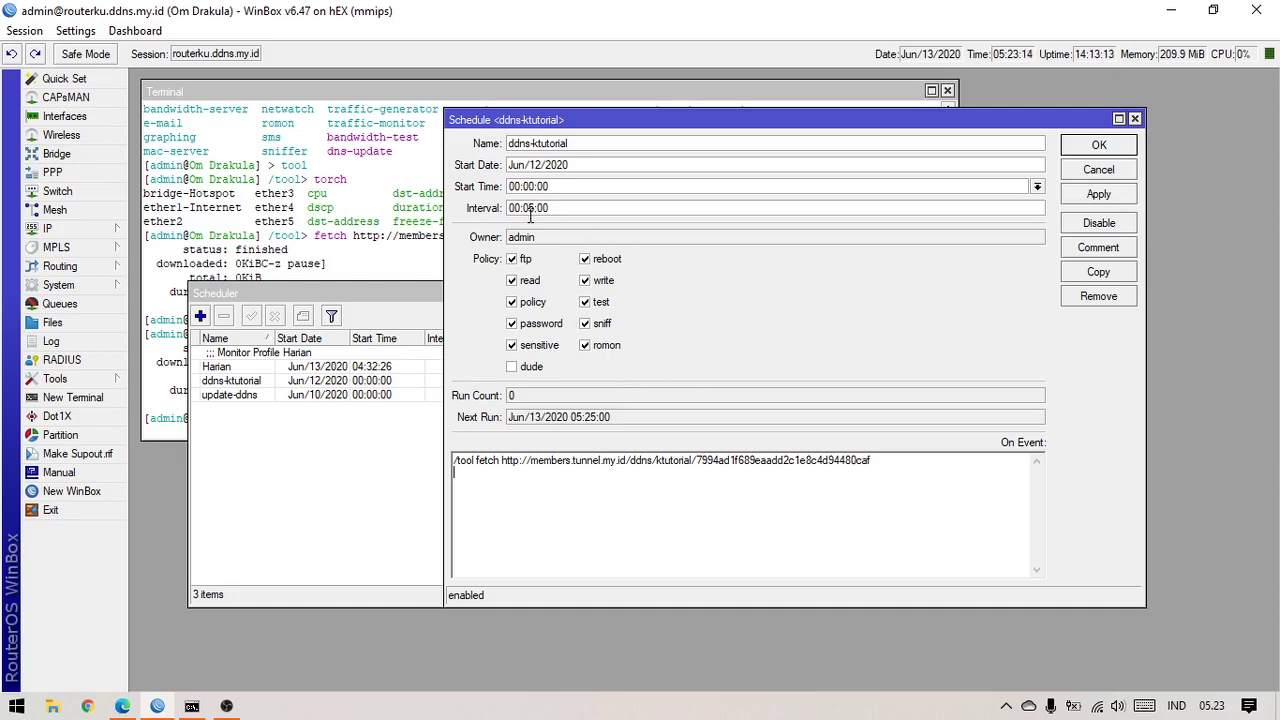
key("BackSpace")
key("BackSpace")
type("10")
left_click(1119, 197)
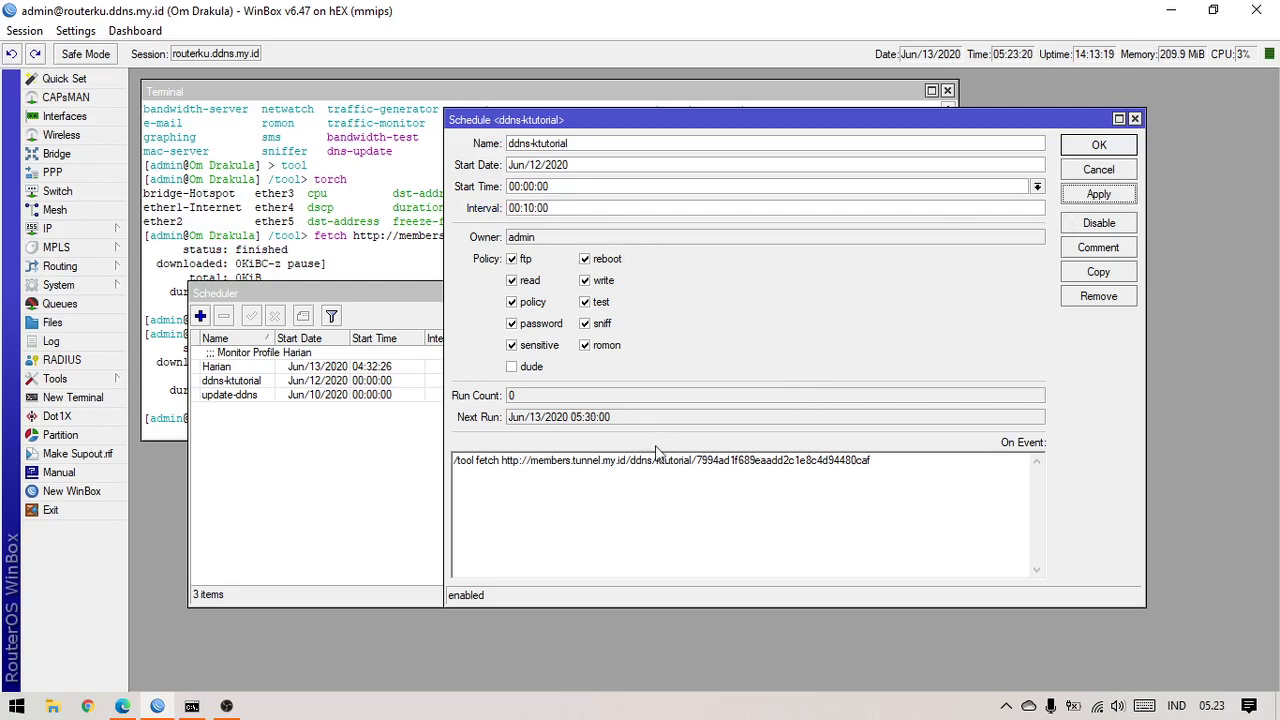
left_click(590, 420)
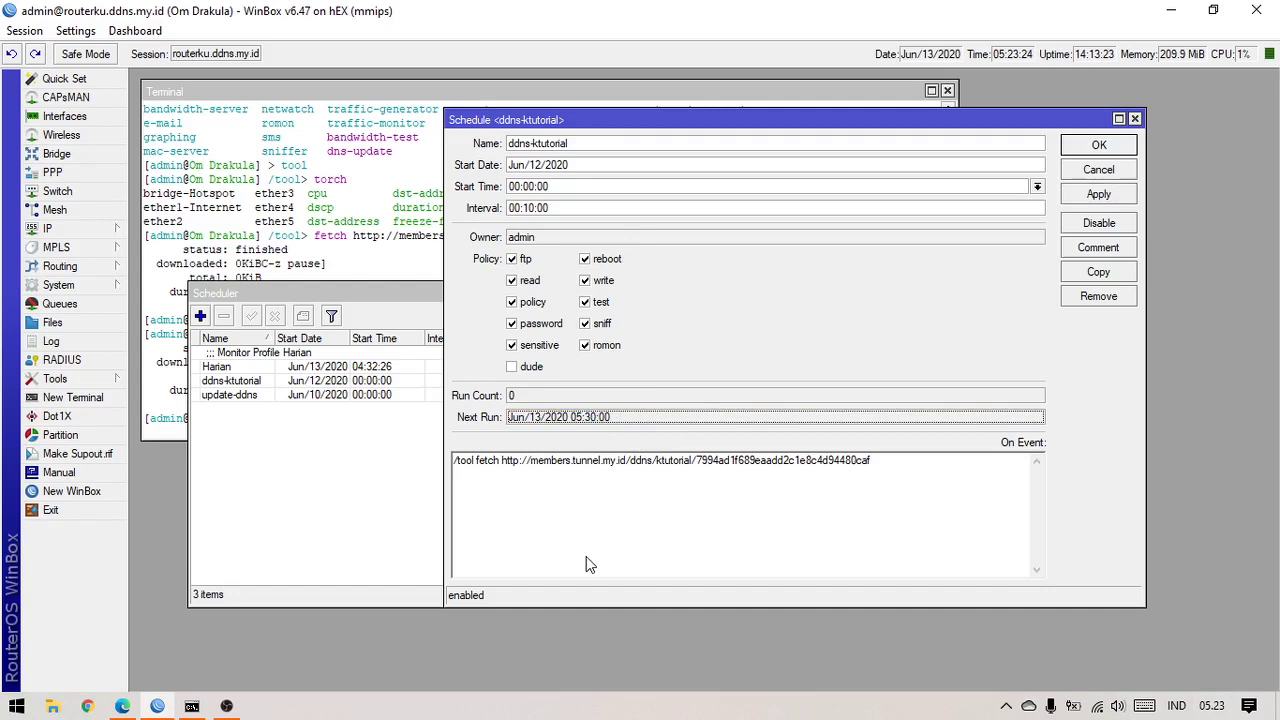
Change the interval to 01:00:00 and apply, so the next run becomes 06:00:00
left_click(528, 208)
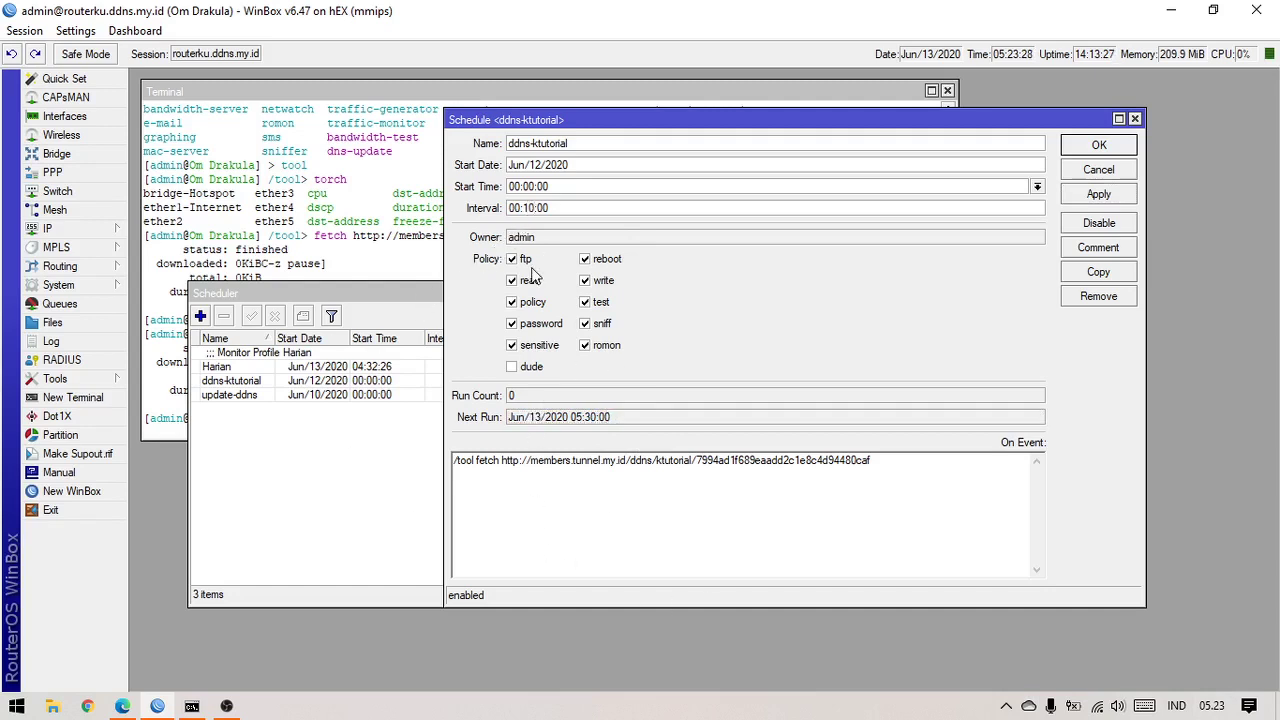
key("BackSpace")
key("BackSpace")
key("BackSpace")
type("00")
key("BackSpace")
type("1")
left_click(1099, 194)
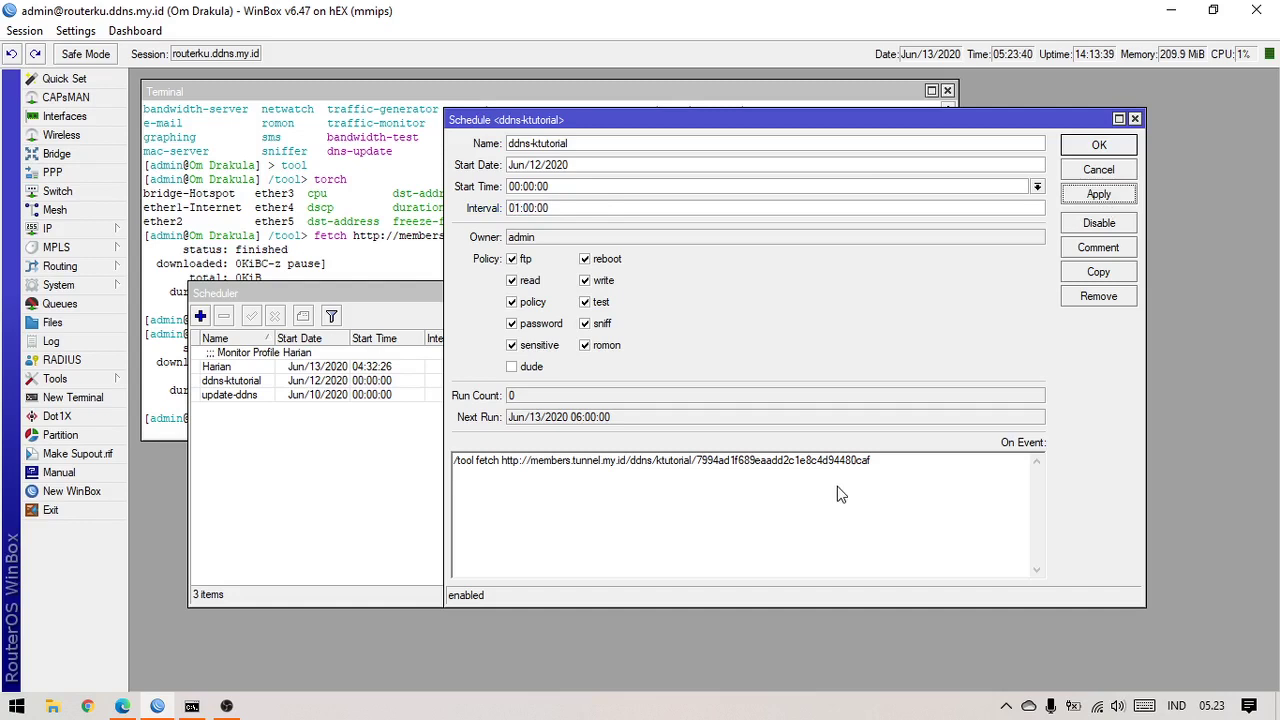
left_click(613, 422)
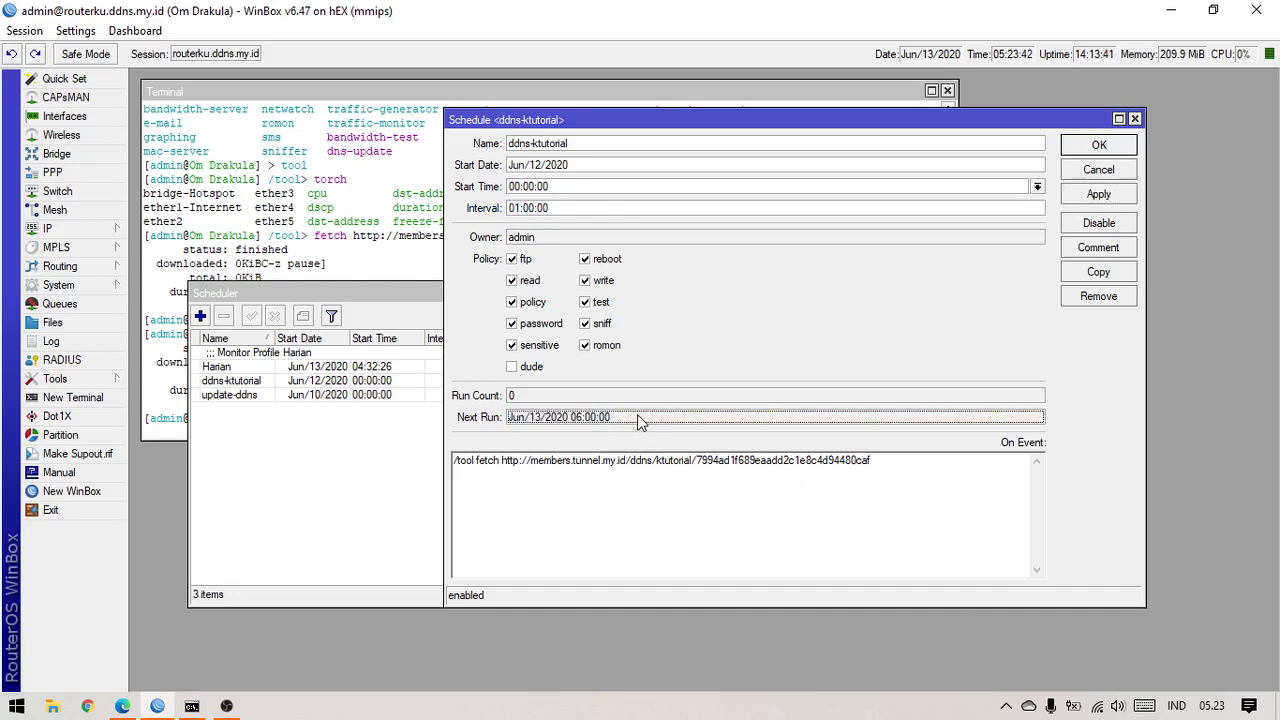
left_click(740, 501)
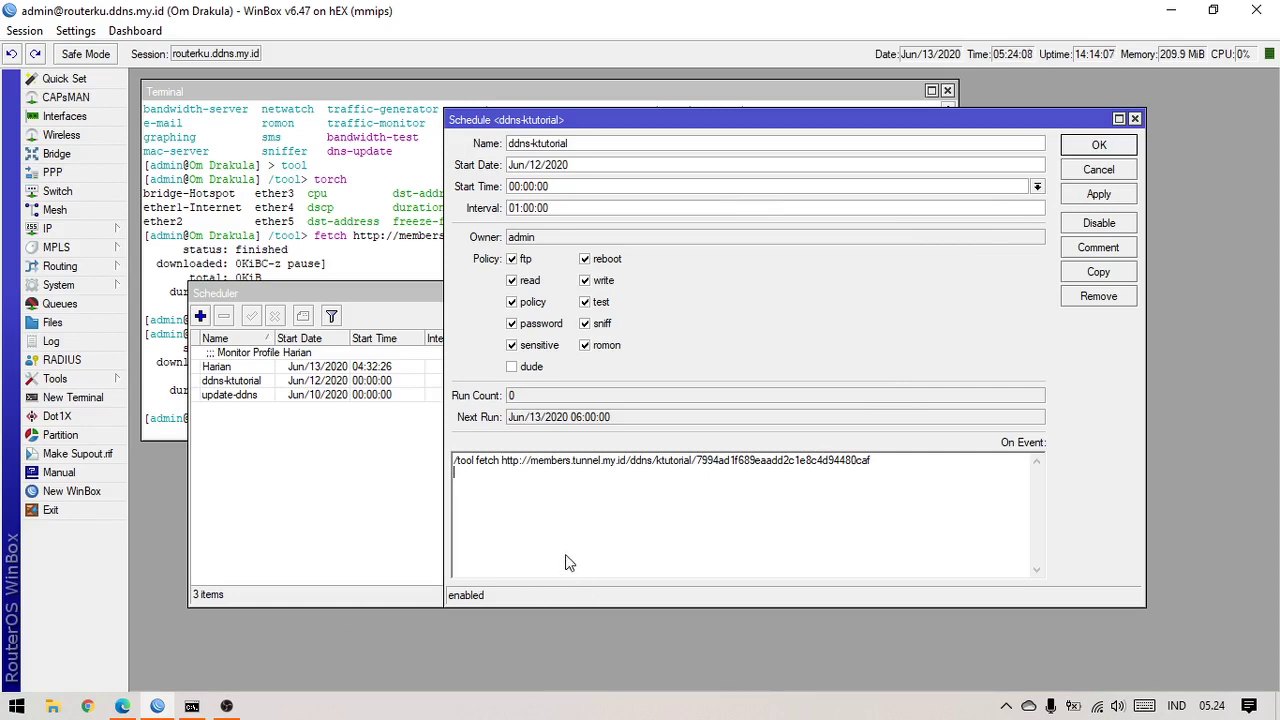
Close the schedule settings and reload the DDNS list in the tunnel.my.id member area
left_click(1104, 147)
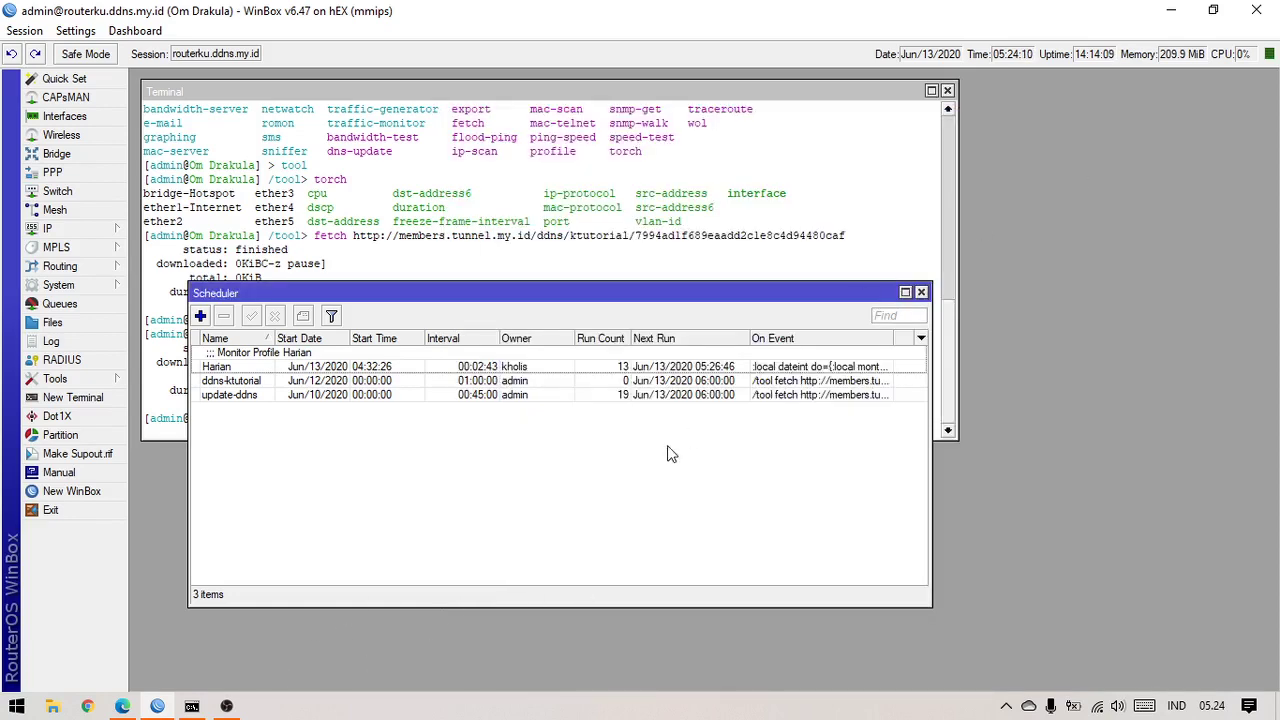
left_click(122, 706)
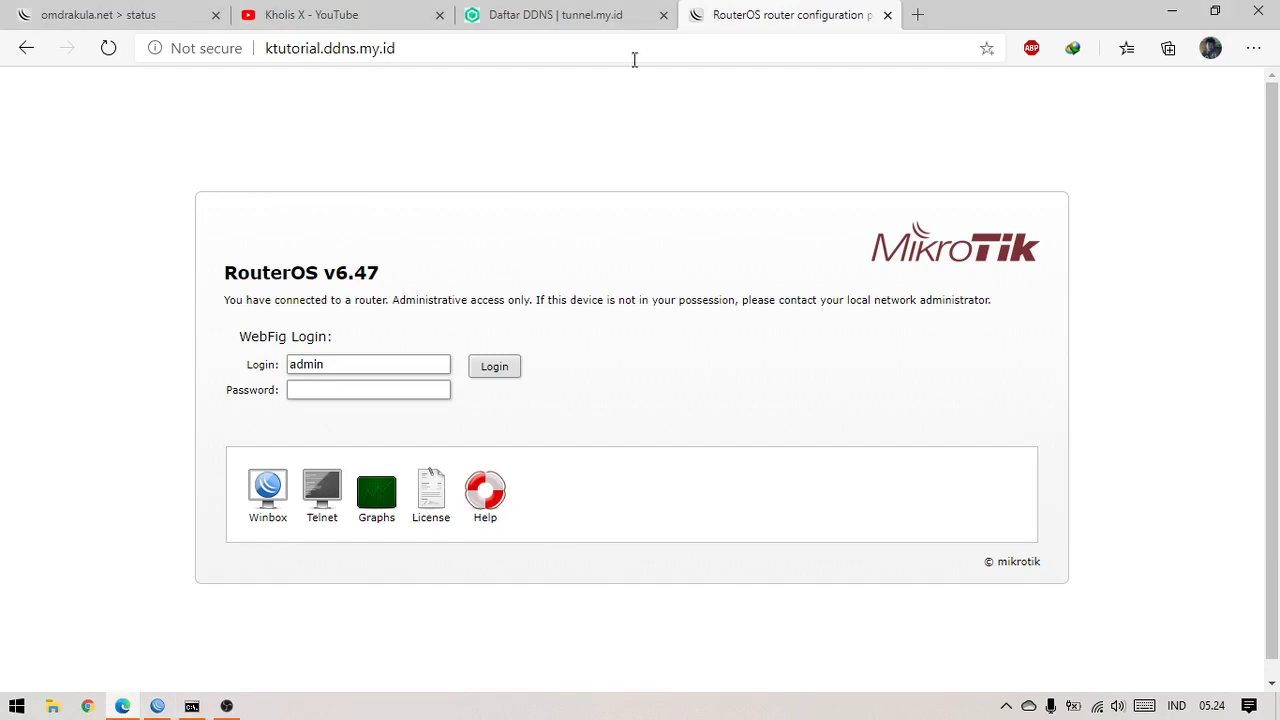
left_click(560, 14)
left_click(110, 290)
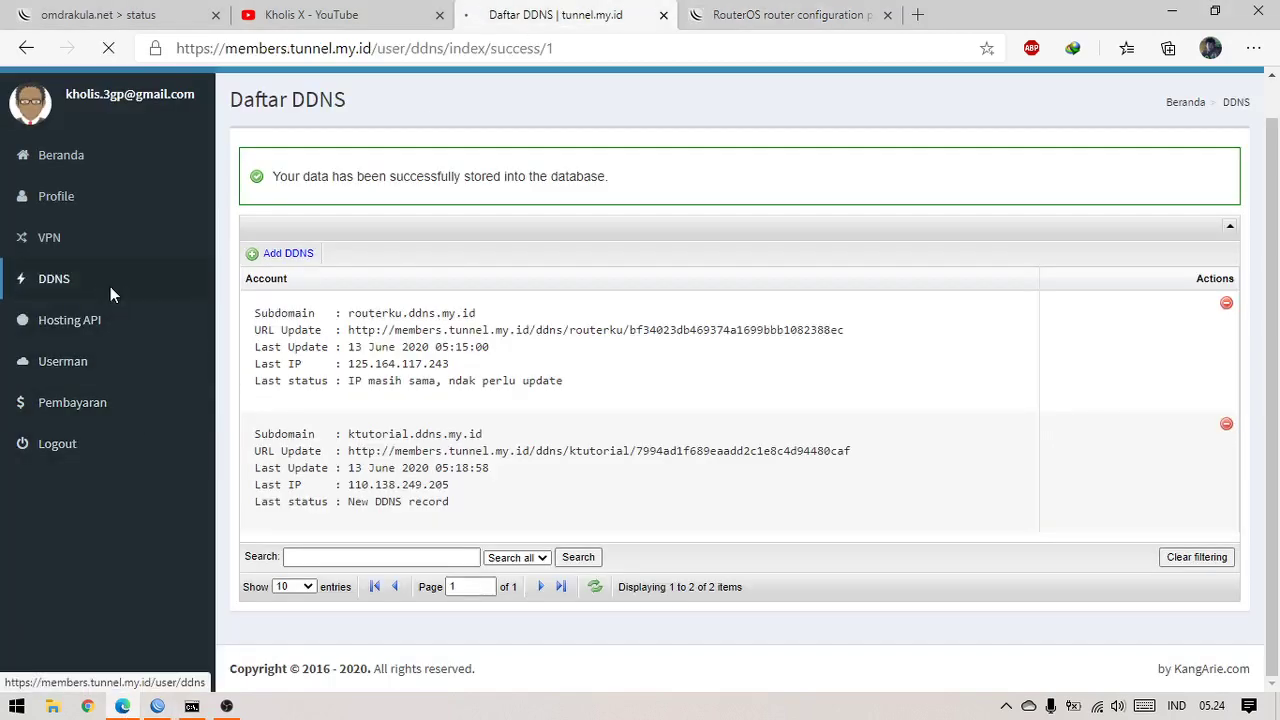
scroll(449, 348, "down", 3)
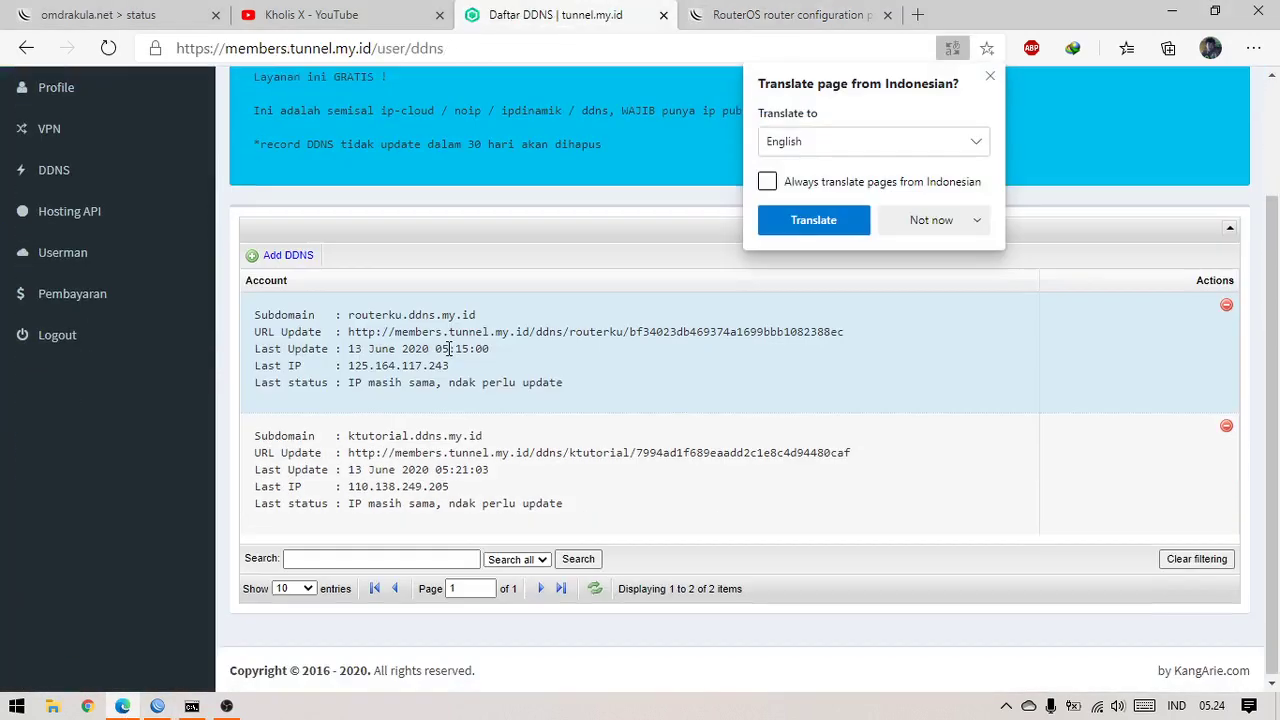
scroll(449, 348, "up", 3)
Start adding a new DDNS record, then cancel back to the DDNS list
left_click(287, 407)
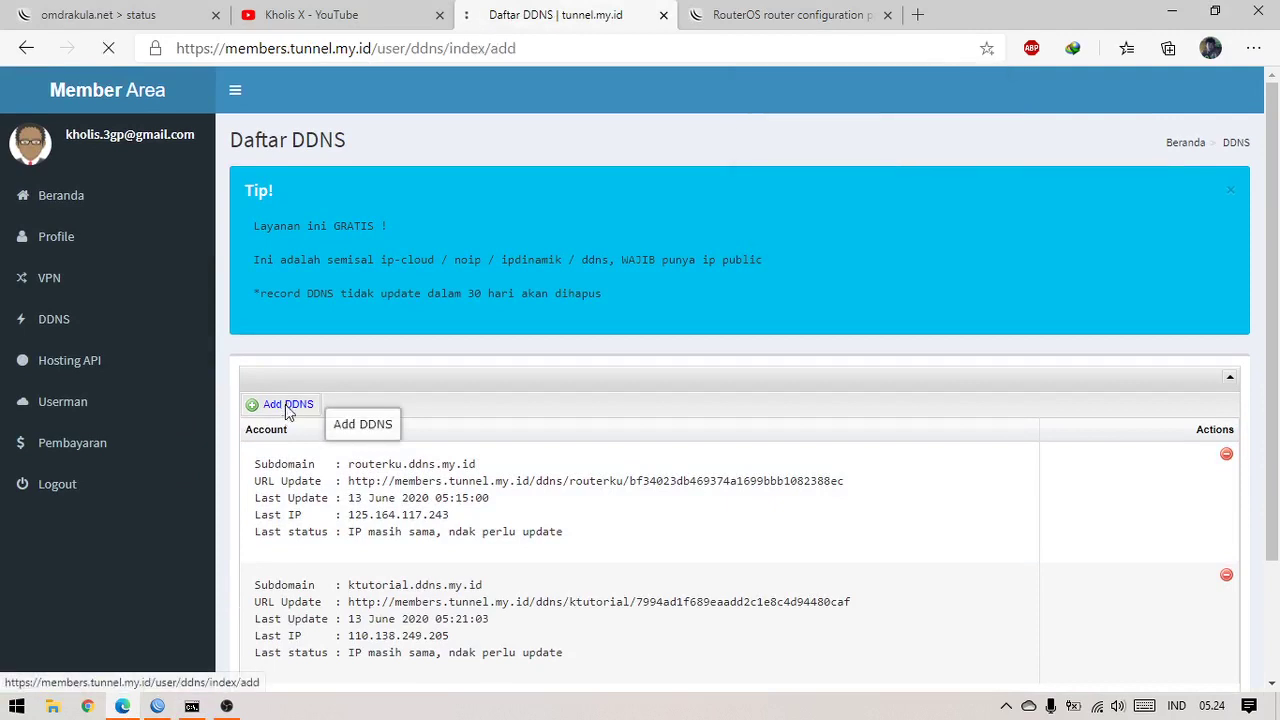
left_click(500, 217)
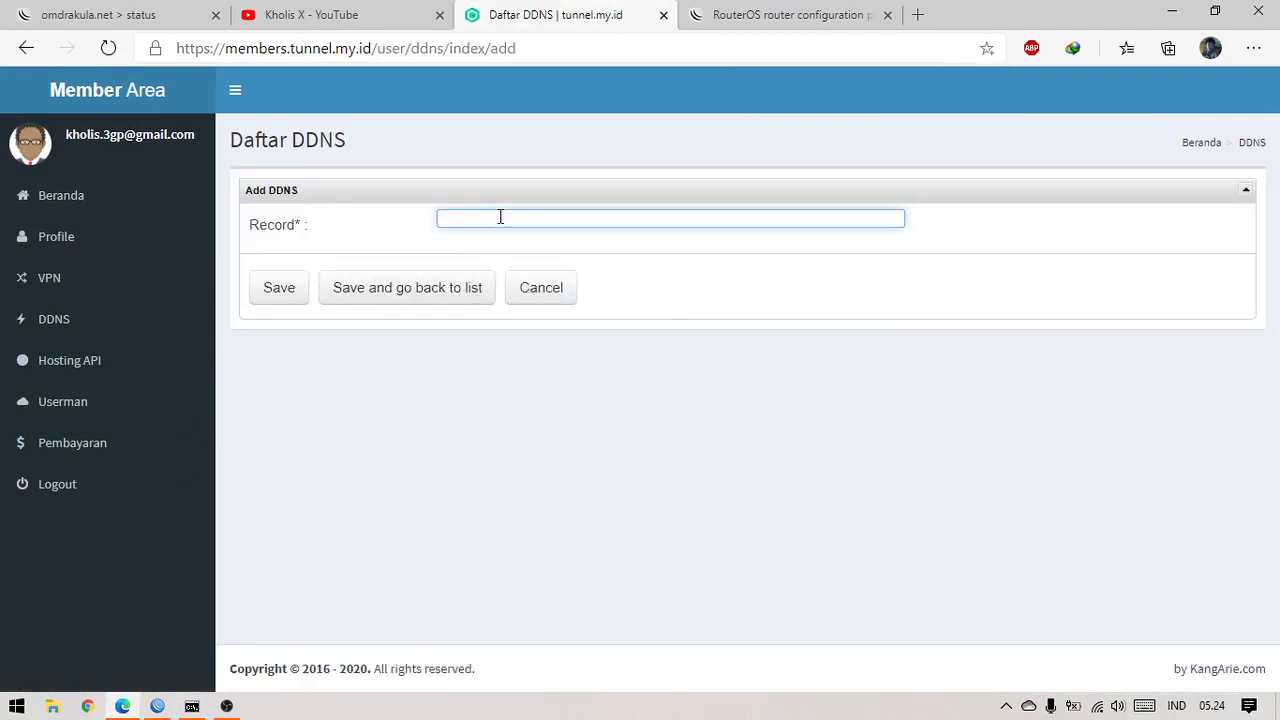
left_click(560, 295)
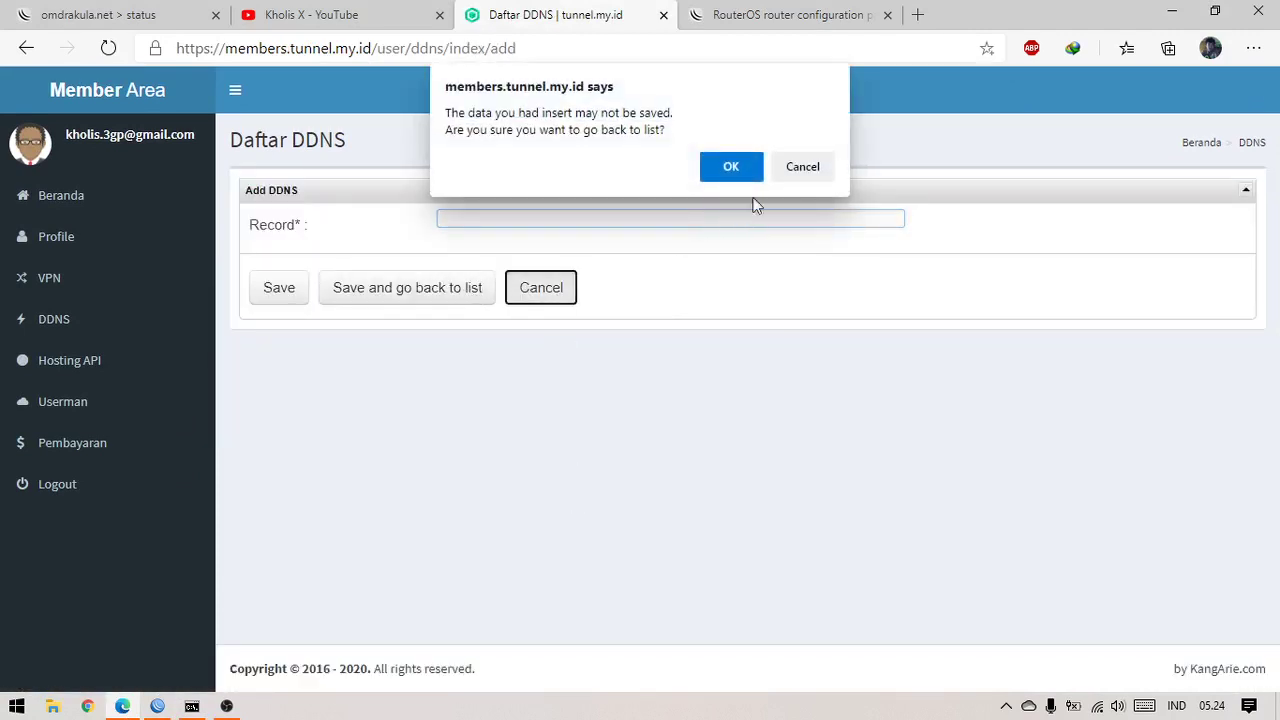
key("Return")
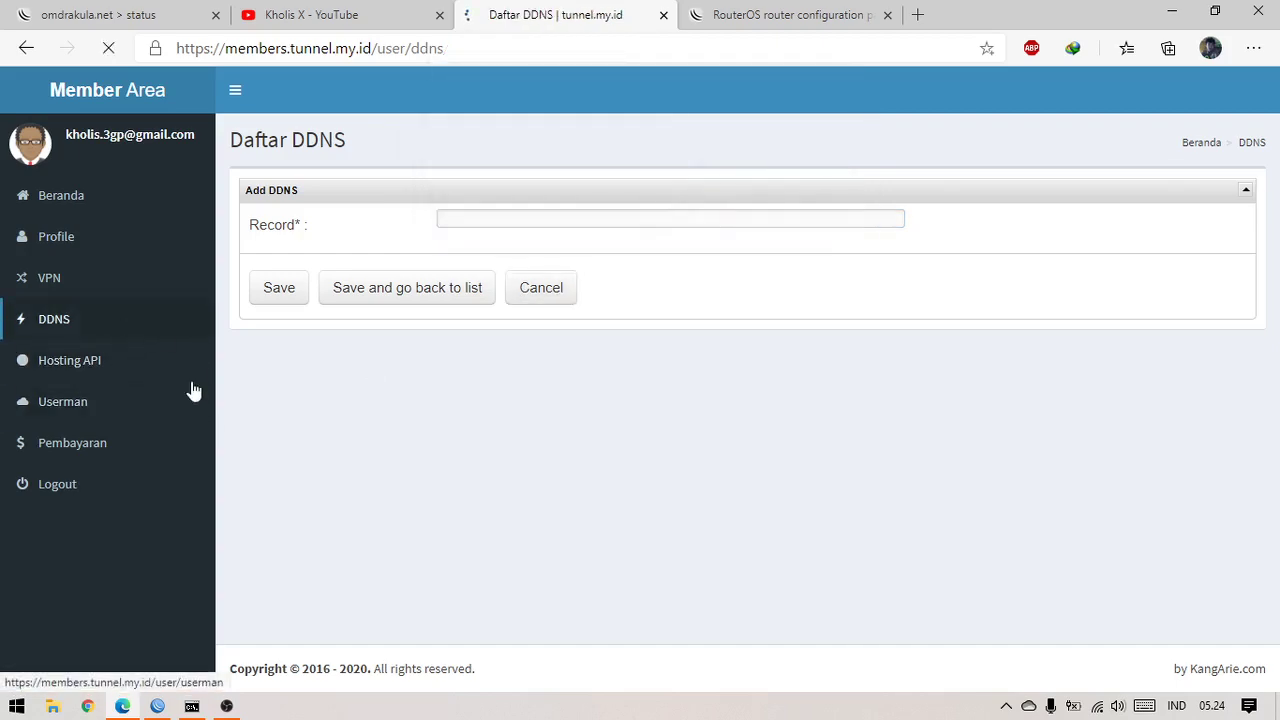
scroll(538, 516, "down", 3)
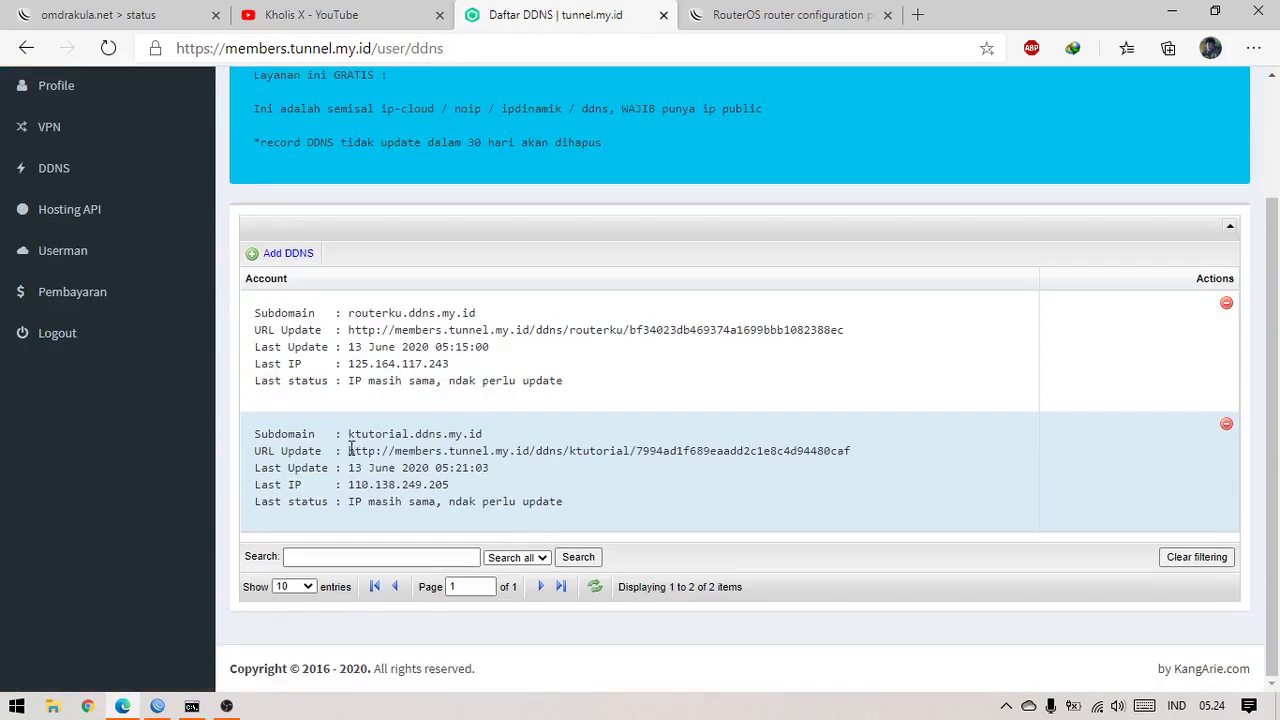
Open the ktutorial update URL in a new tab, check its unchanged-IP reply, then close it
left_click_drag(350, 449, 877, 457)
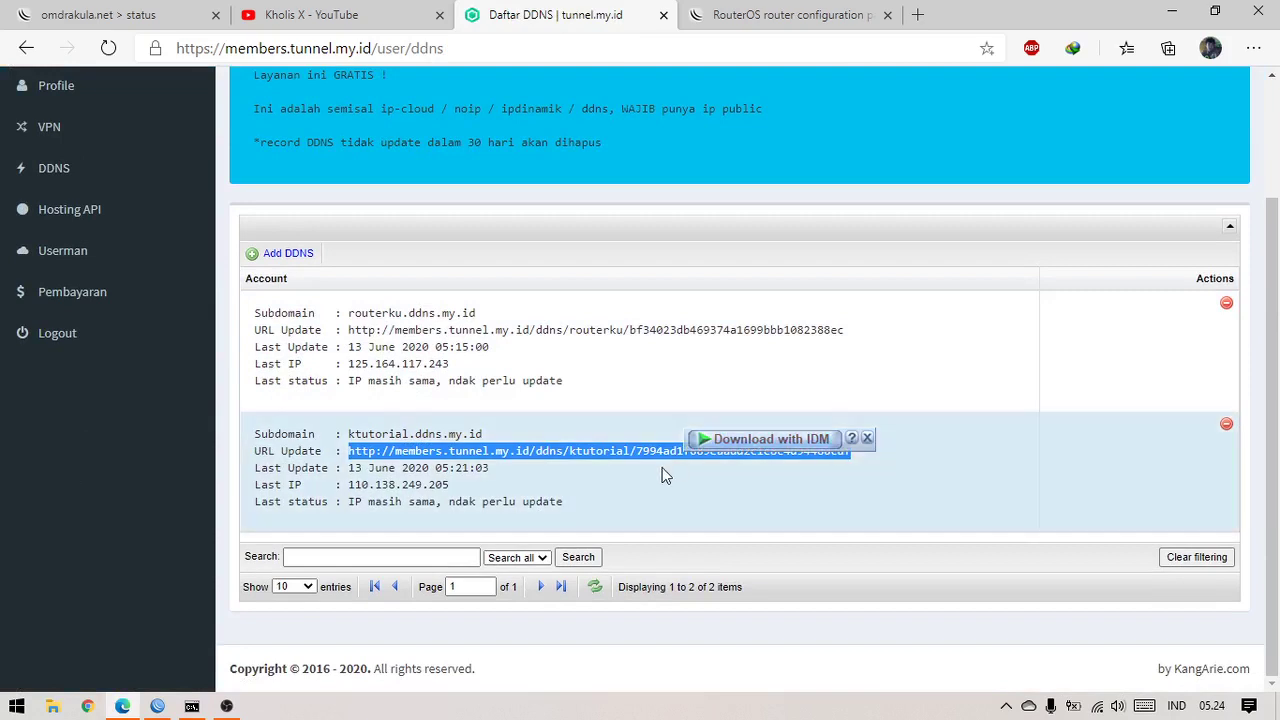
right_click(656, 449)
left_click(747, 222)
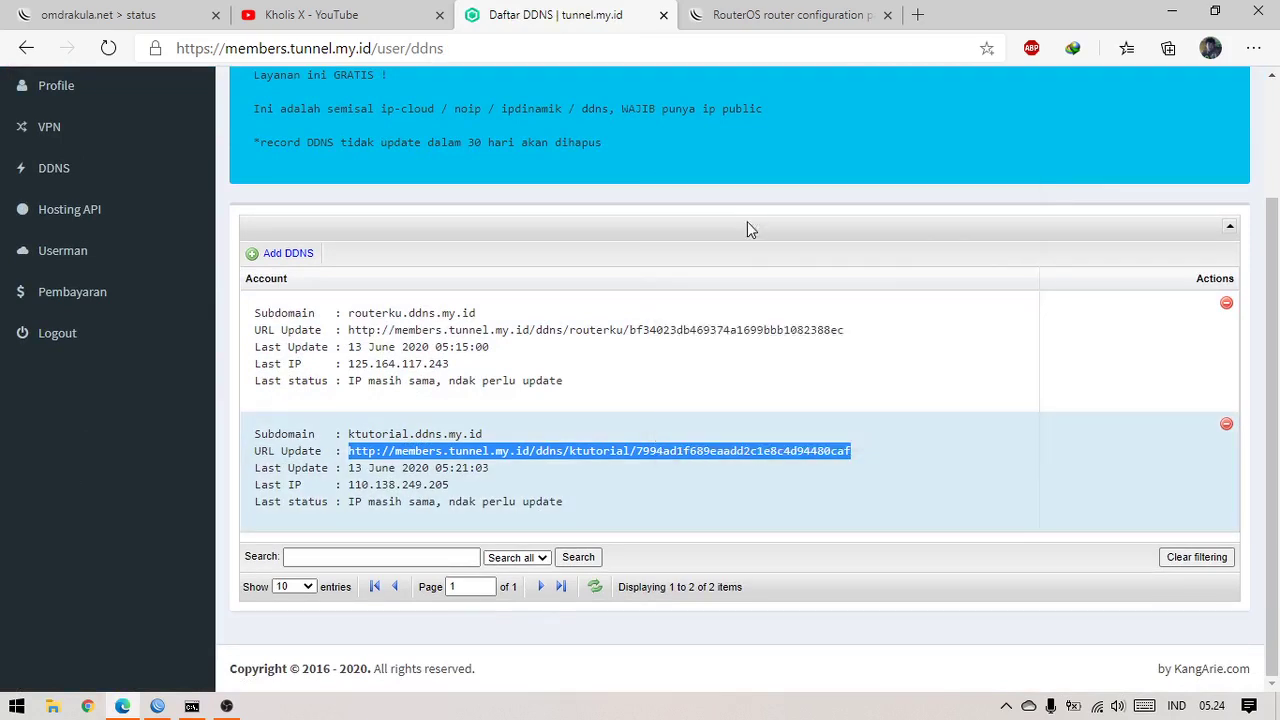
left_click_drag(934, 11, 770, 12)
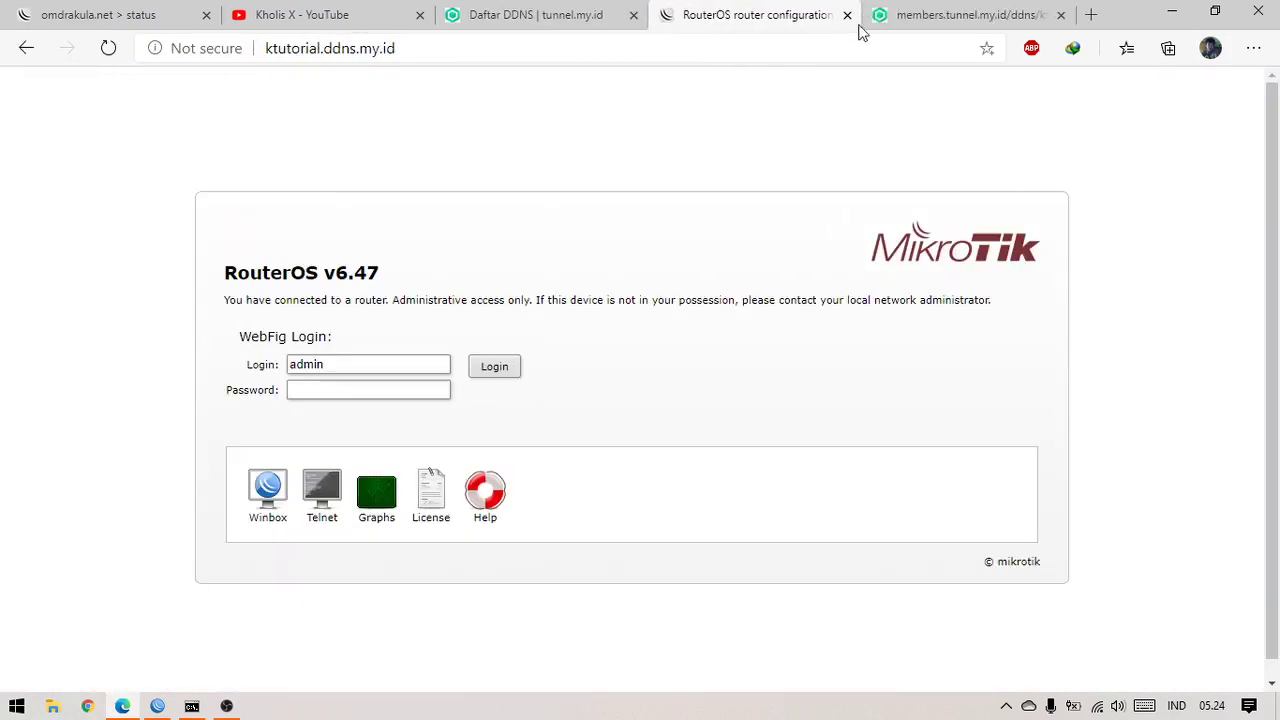
left_click(915, 12)
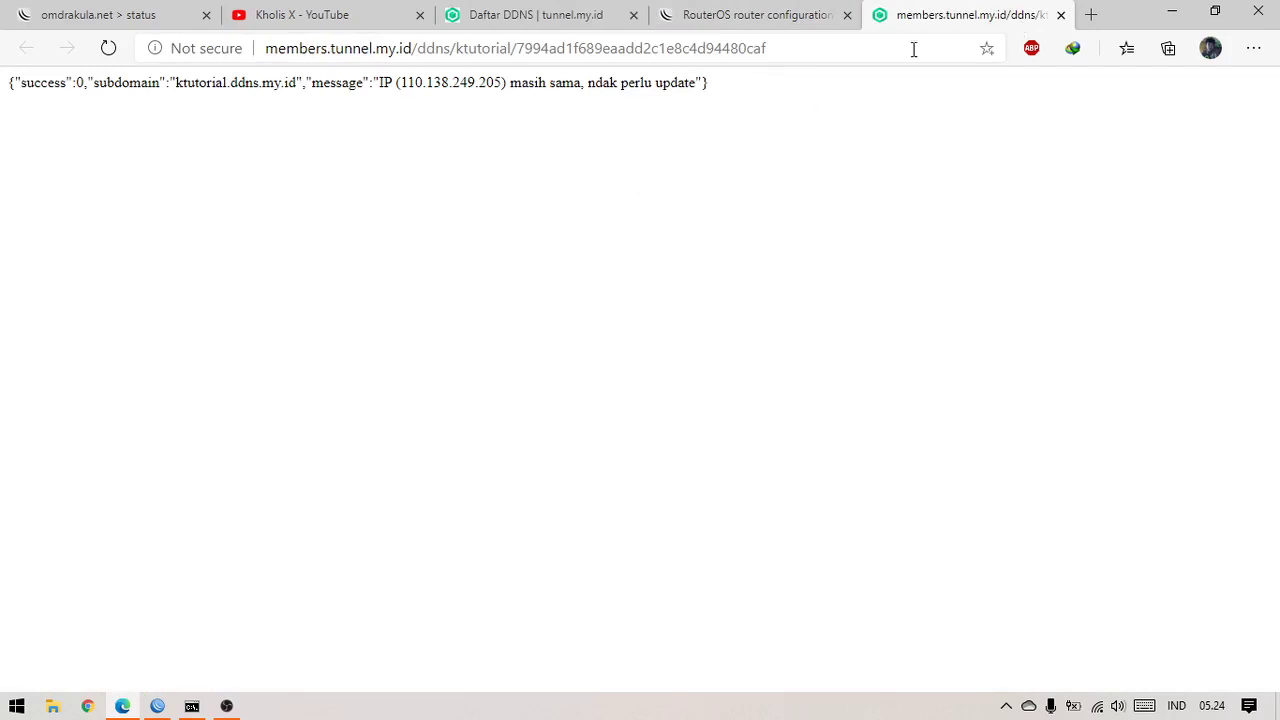
left_click(574, 49)
left_click(1061, 14)
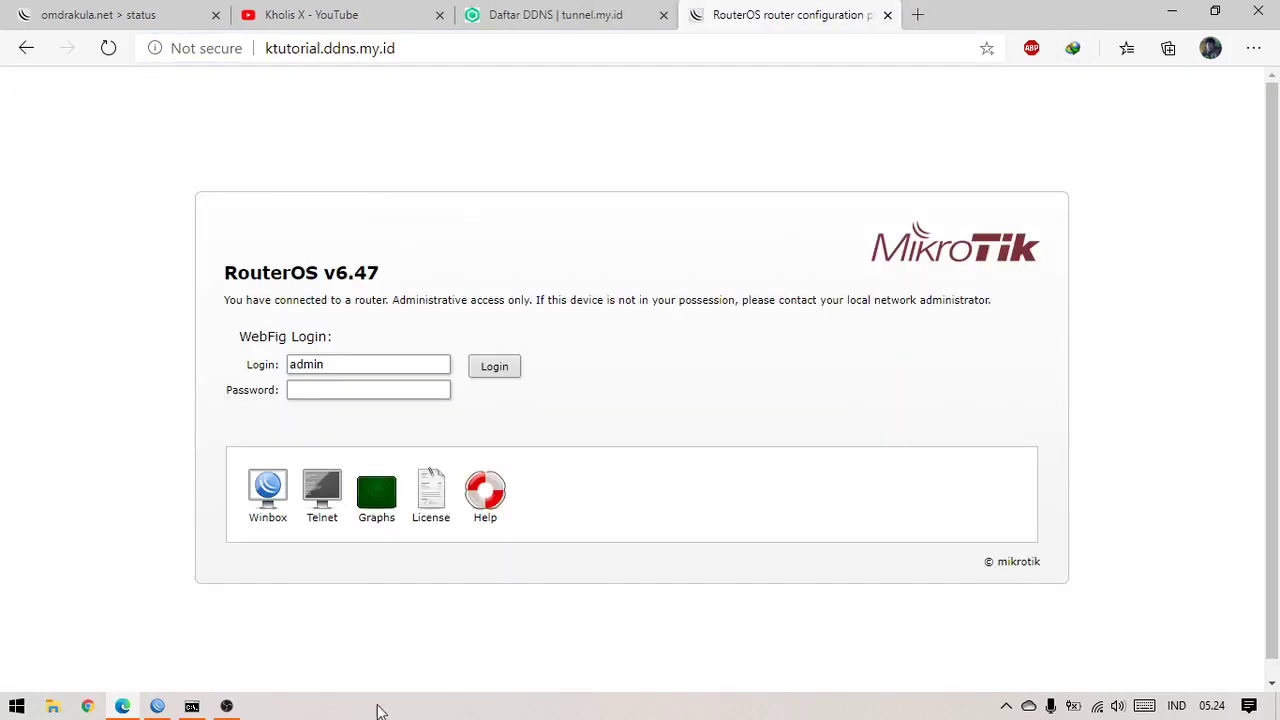
left_click(157, 706)
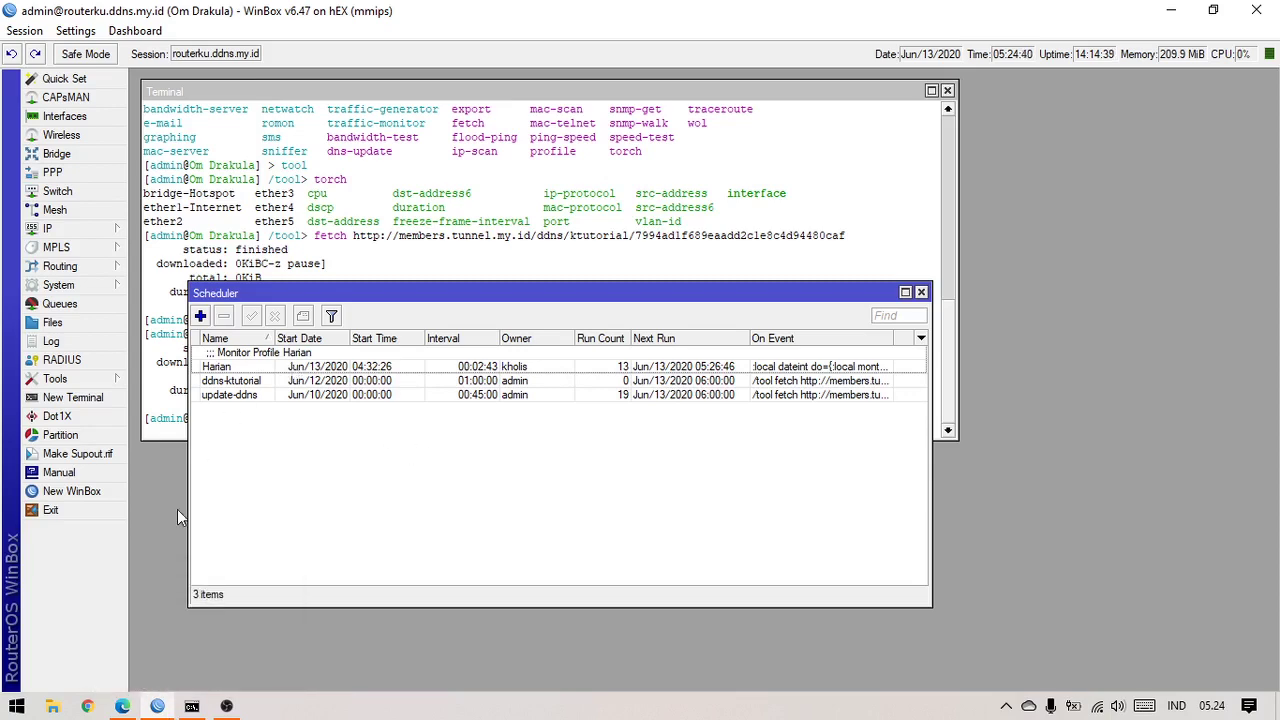
Open a new WinBox login window and copy the ktutorial.ddns.my.id hostname from the DDNS list
left_click(100, 492)
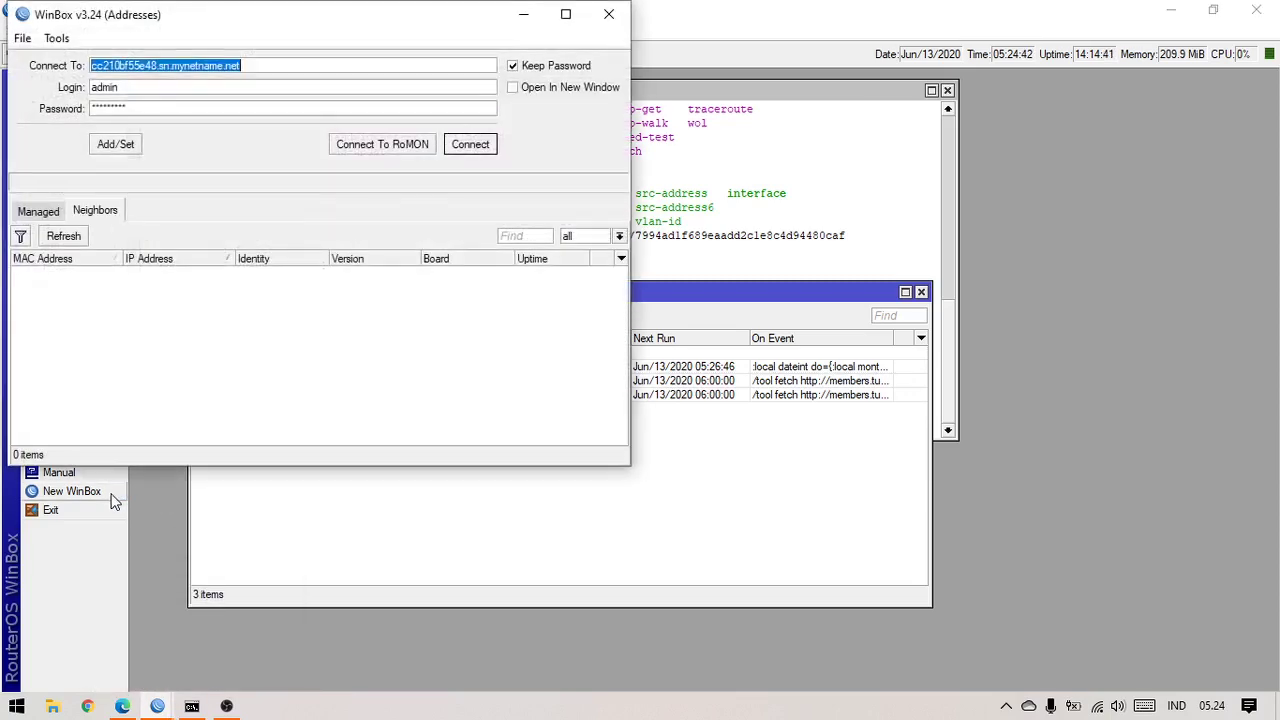
left_click(122, 706)
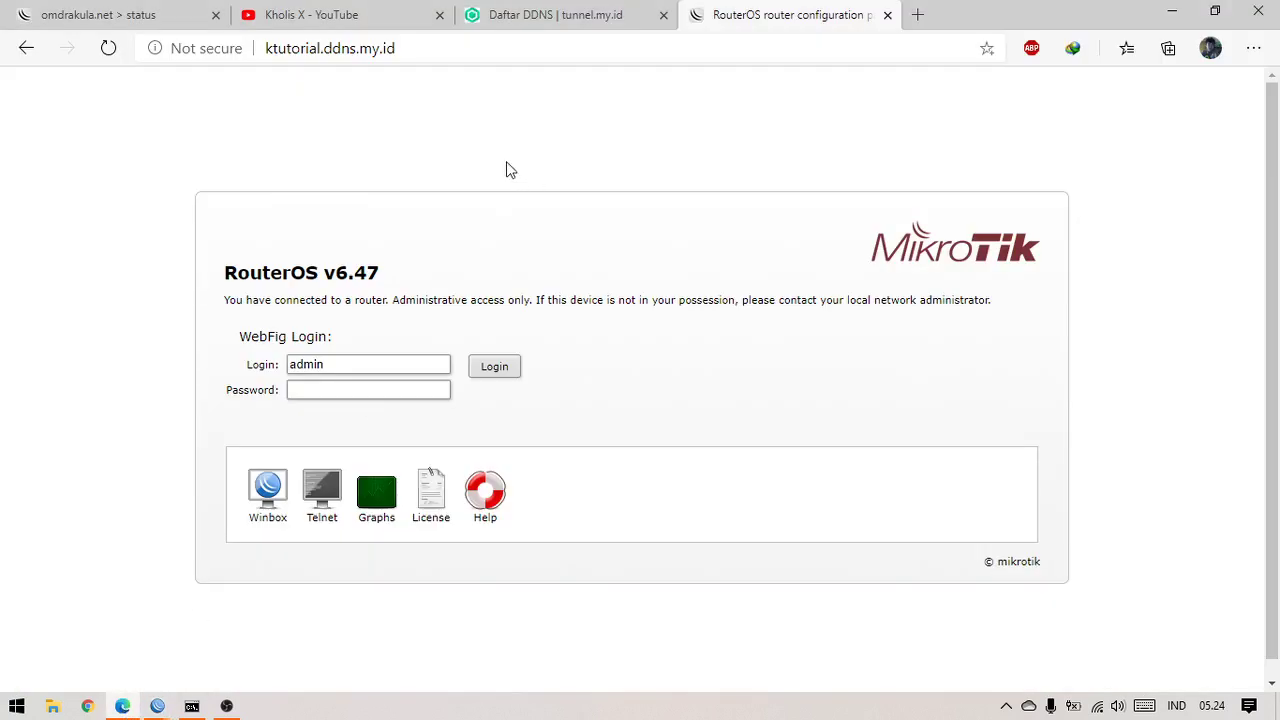
left_click(560, 14)
left_click_drag(490, 433, 350, 434)
right_click(356, 434)
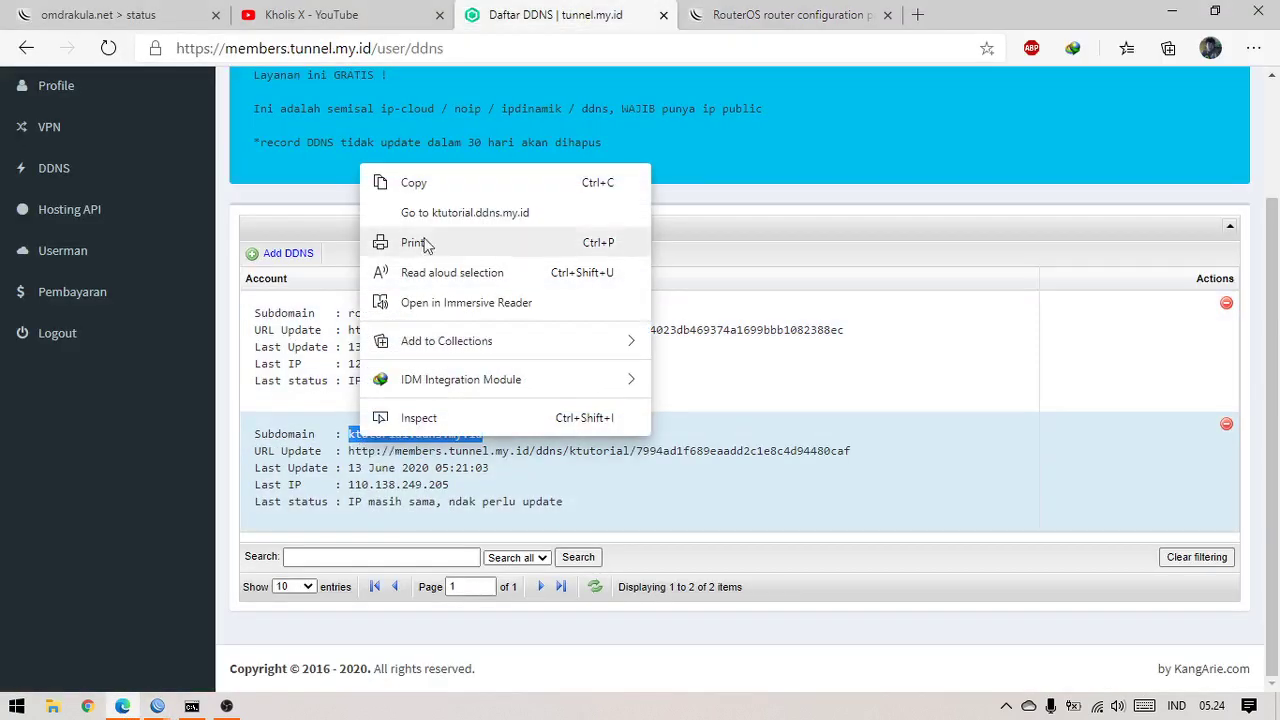
left_click(412, 183)
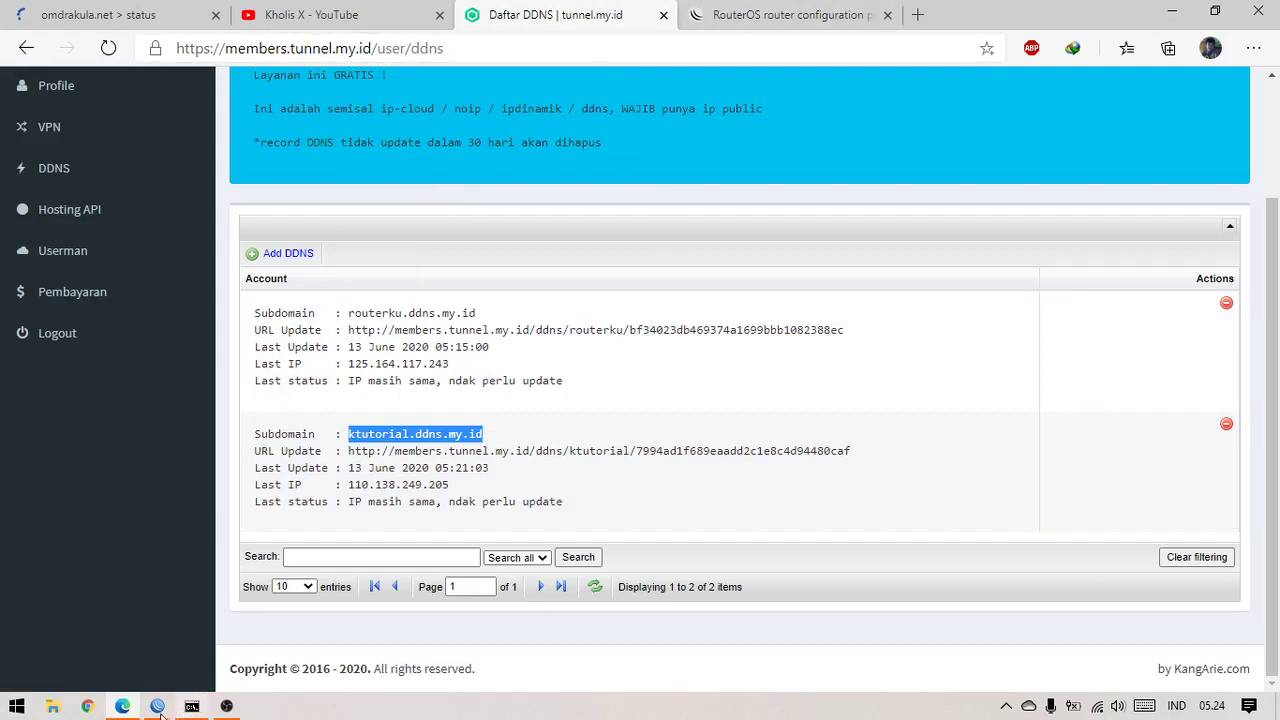
mouse_move(158, 708)
left_click(330, 566)
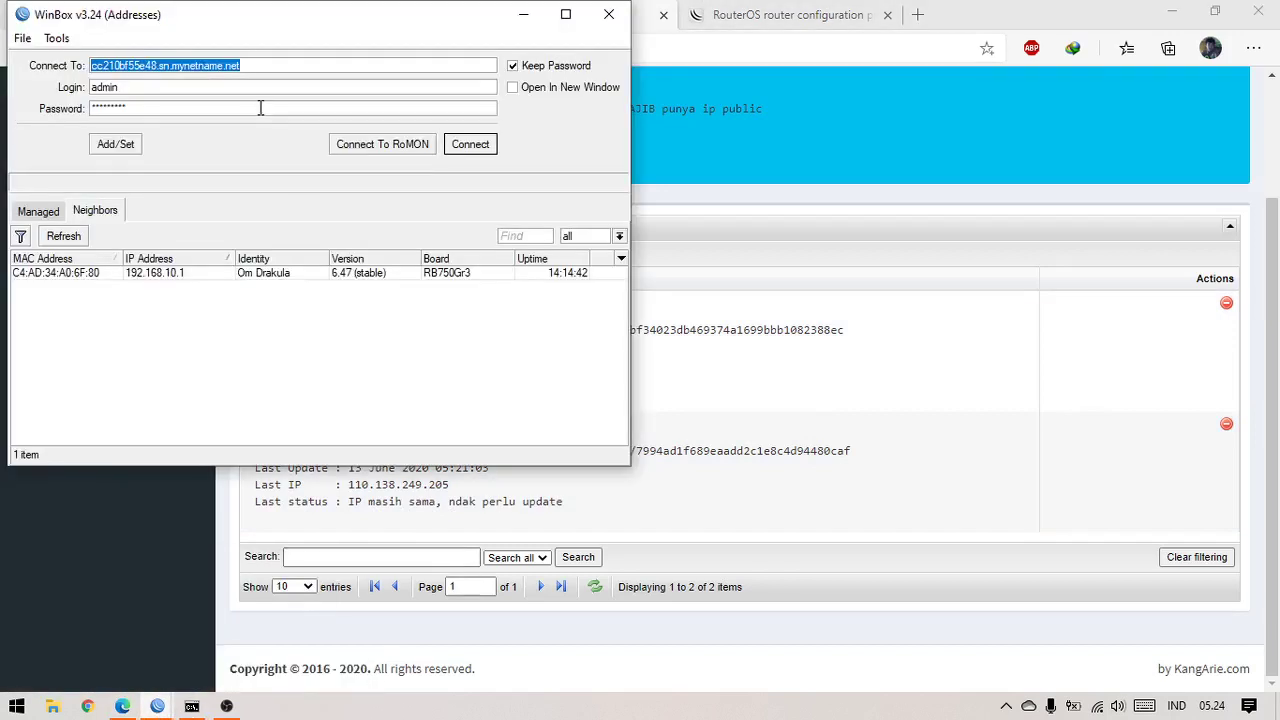
Connect WinBox to ktutorial.ddns.my.id, dismiss the system note, and maximize the session
key("ctrl+v")
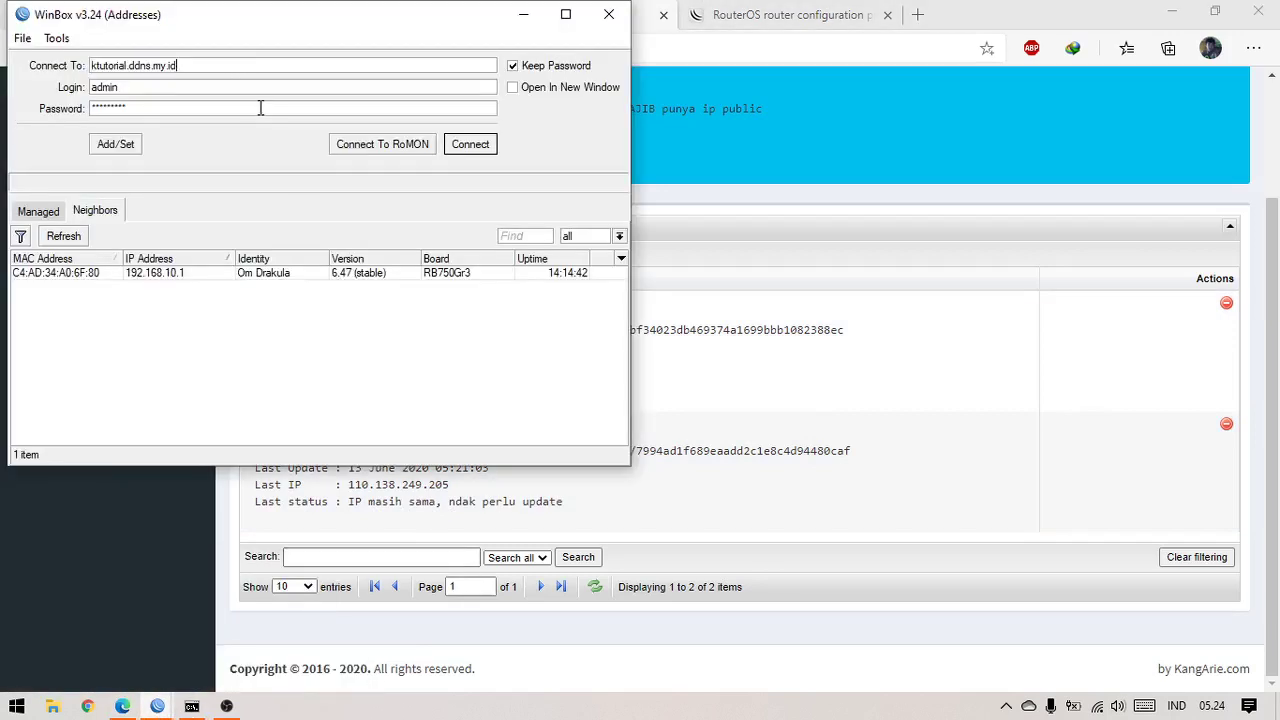
left_click(469, 146)
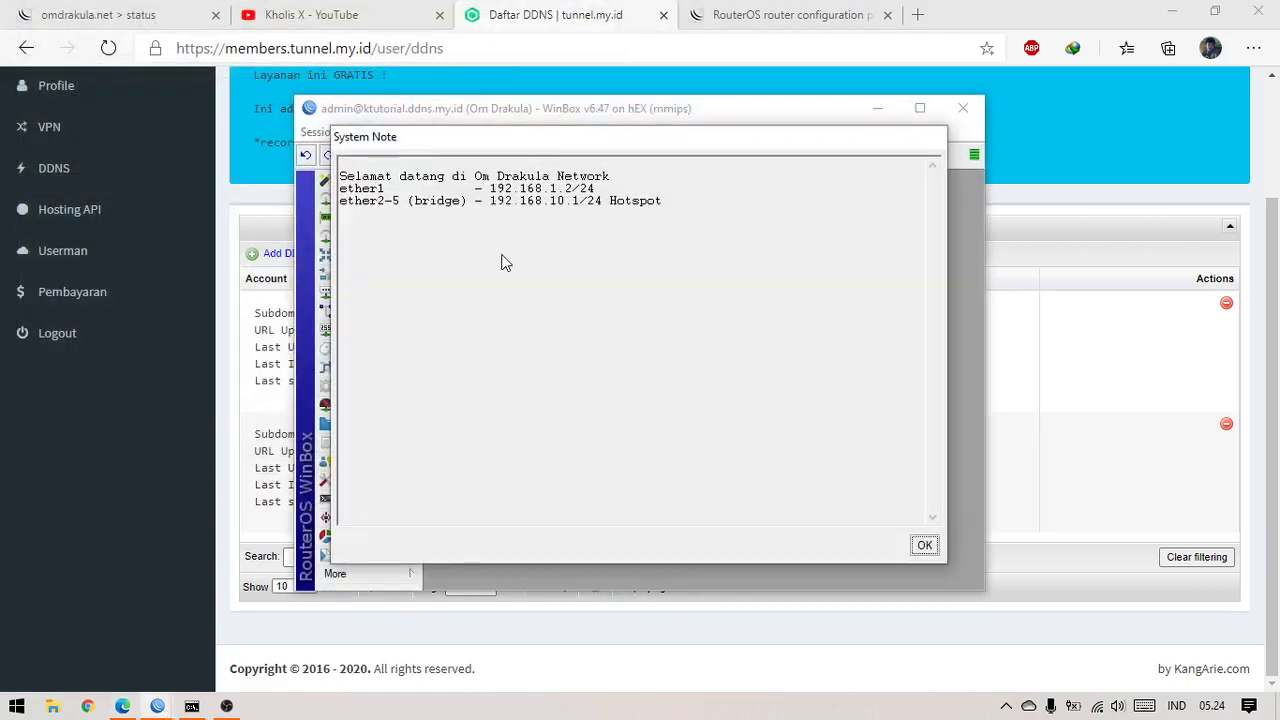
left_click(924, 545)
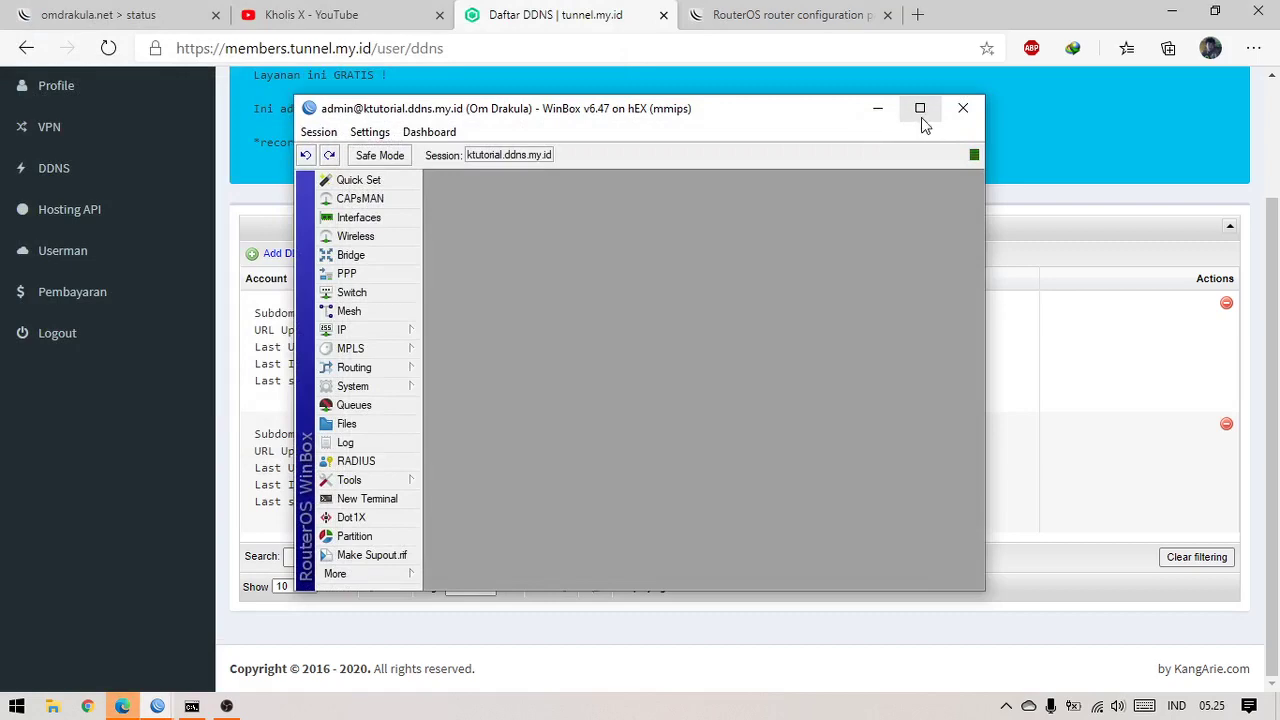
left_click(920, 110)
left_click(226, 706)
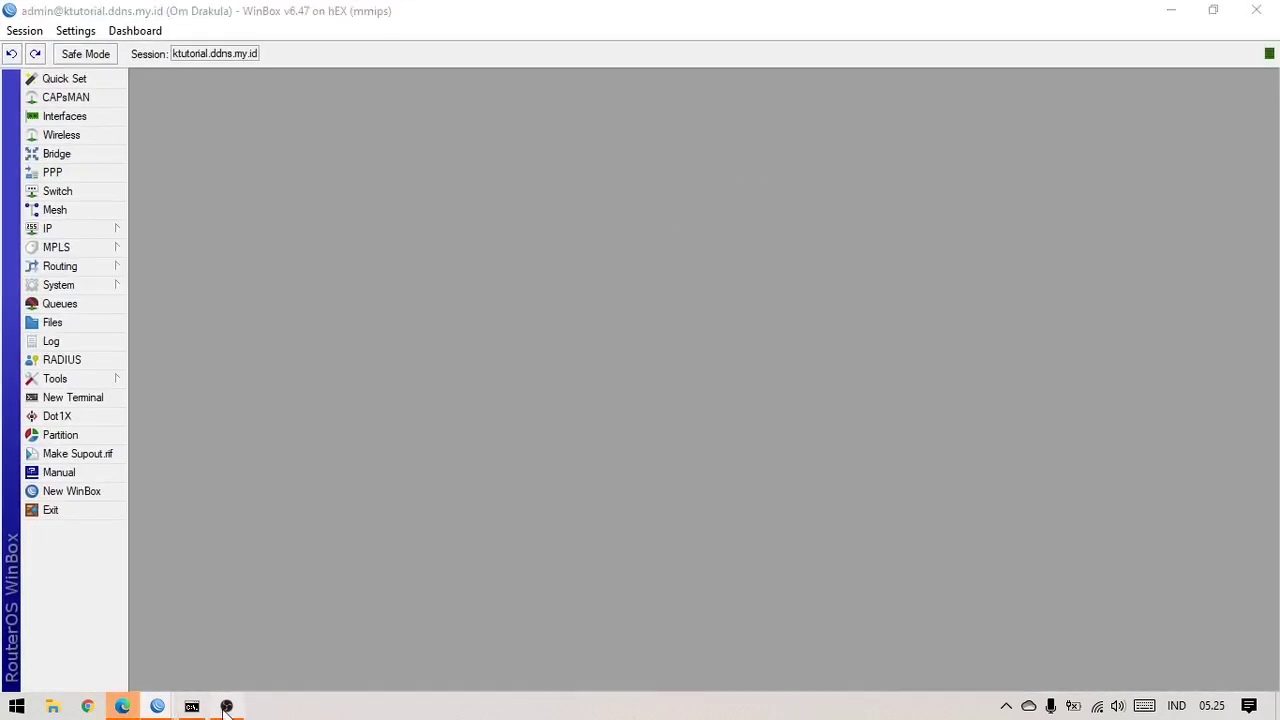
Return to the browser and scroll through the tunnel.my.id DDNS list
left_click(122, 706)
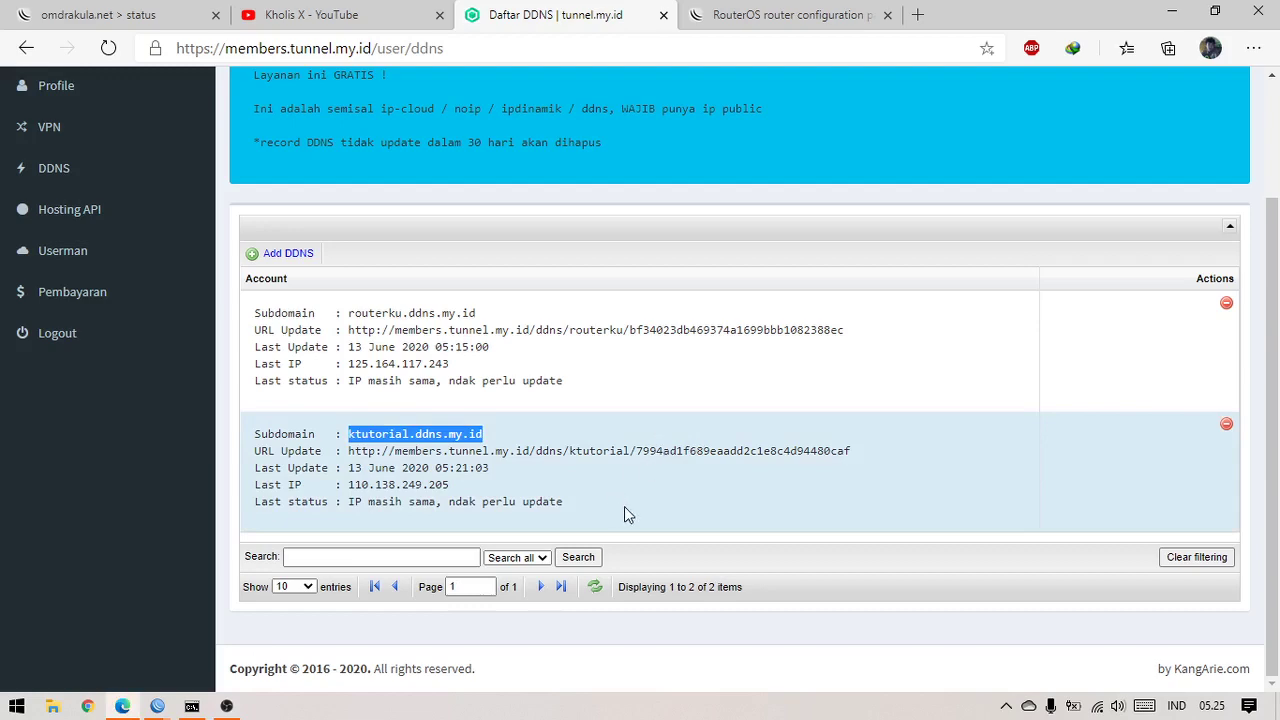
left_click(624, 506)
scroll(624, 505, "up", 3)
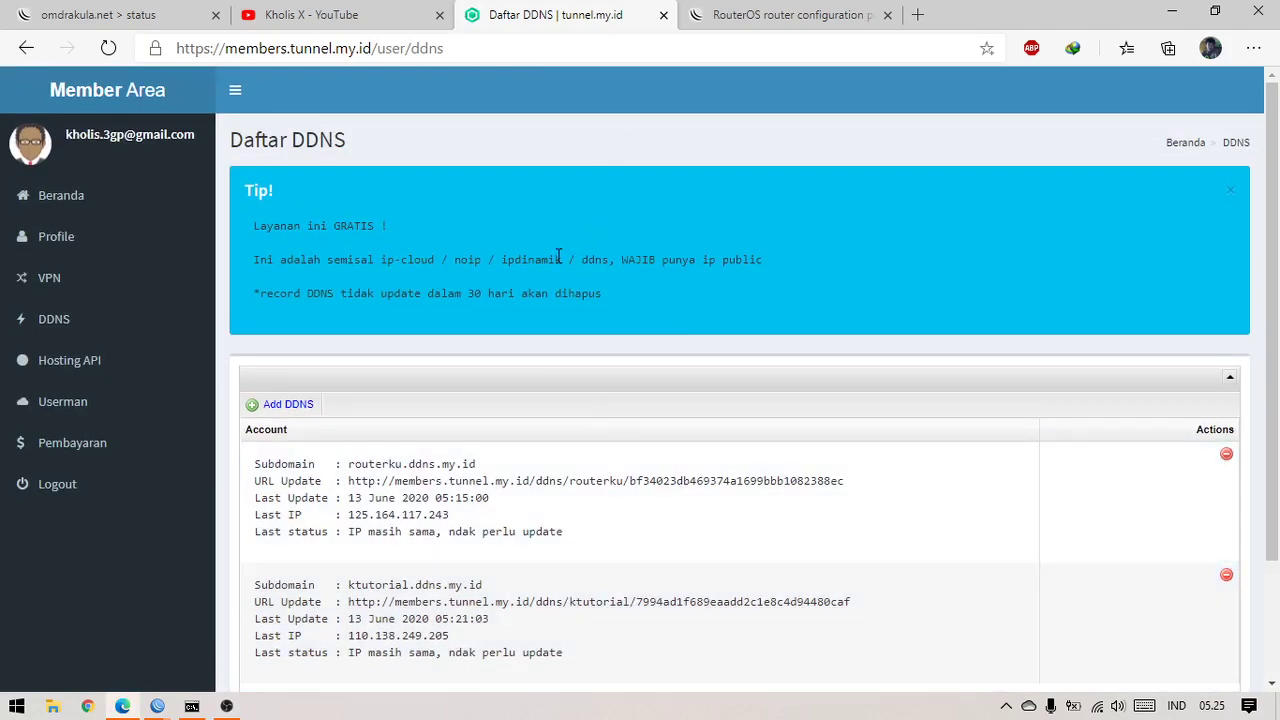
scroll(558, 256, "down", 3)
scroll(558, 256, "up", 3)
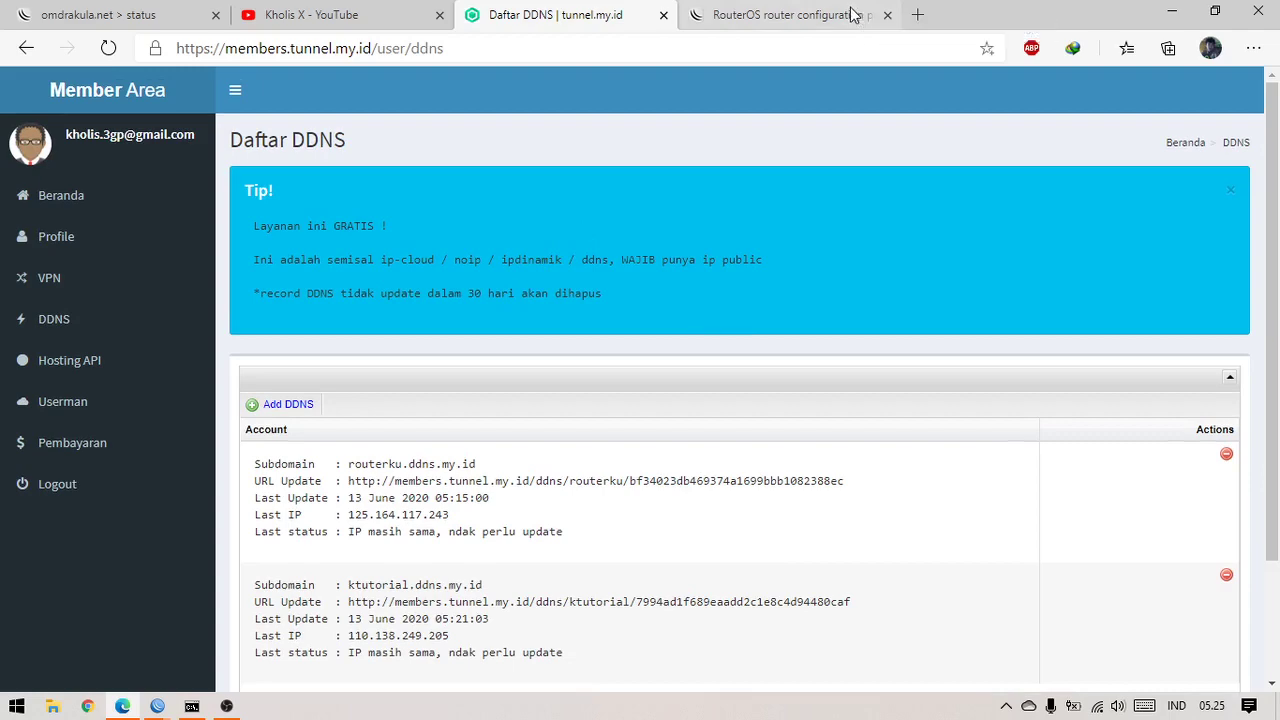
Switch between the RouterOS login and DDNS list tabs, ending on the YouTube videos page
left_click(851, 12)
left_click(562, 10)
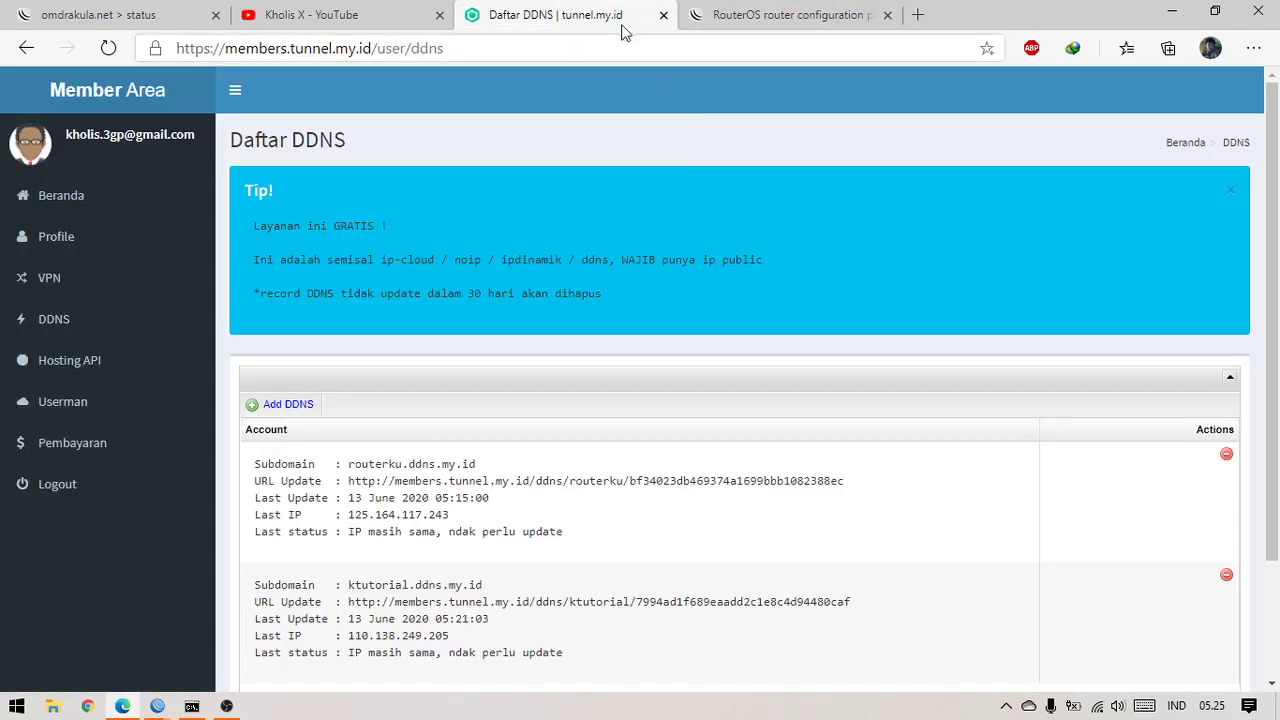
key("ctrl+Tab")
left_click(577, 20)
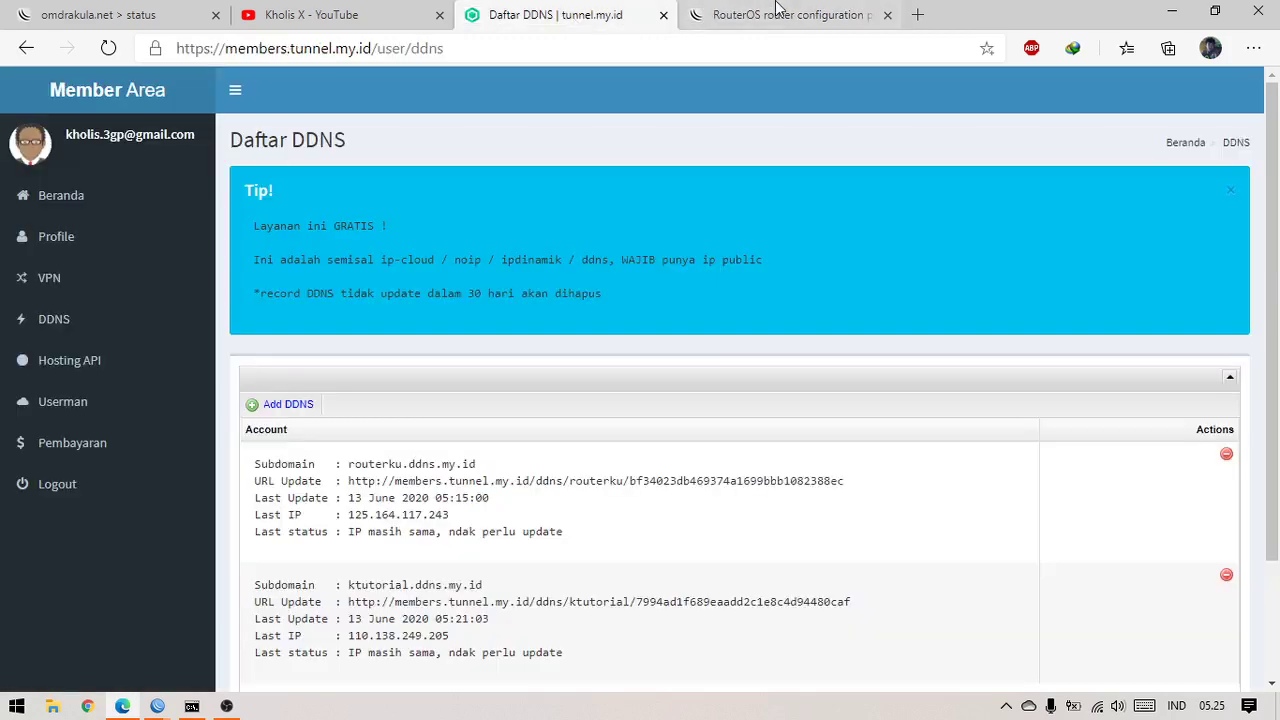
left_click(778, 7)
left_click(541, 7)
left_click(694, 6)
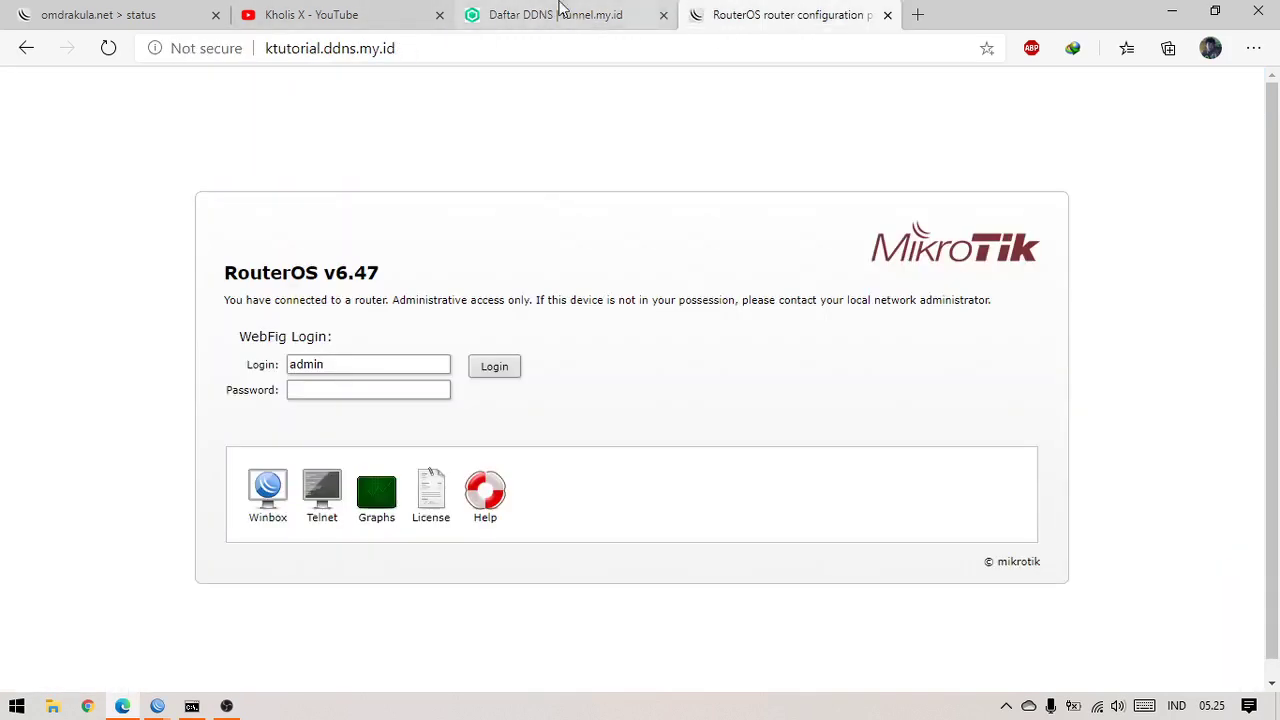
left_click(558, 6)
left_click(388, 6)
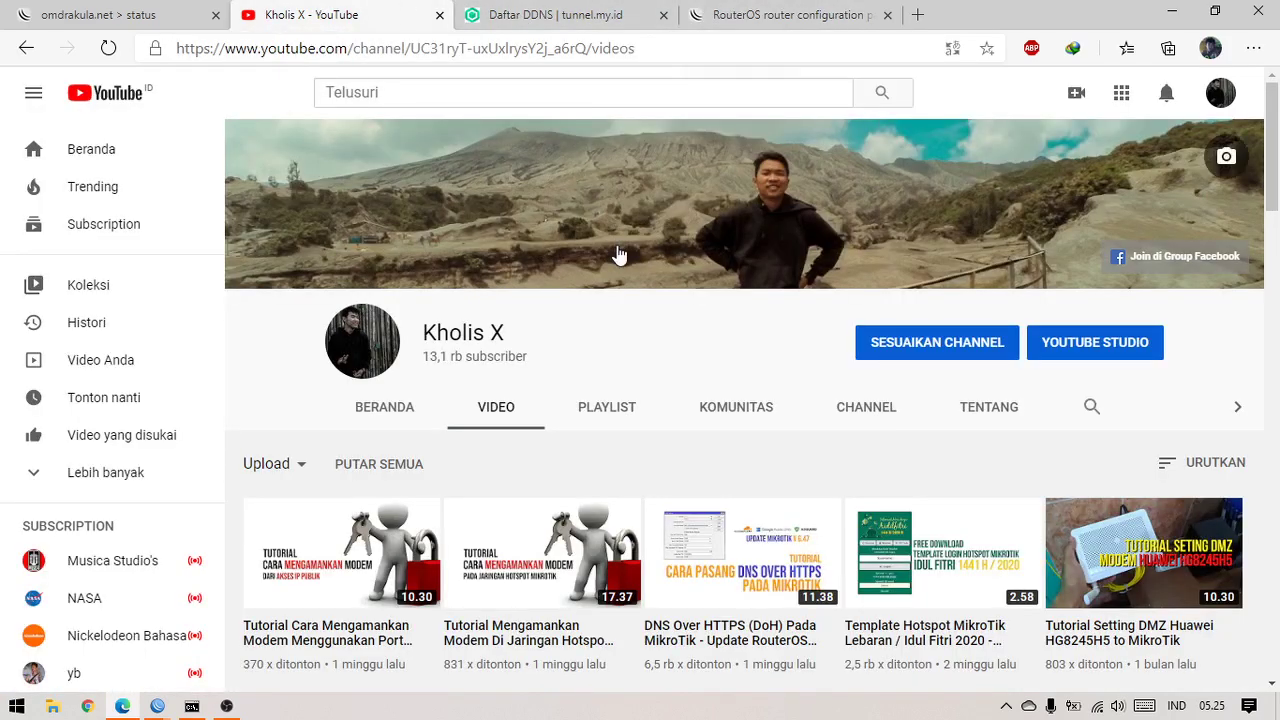